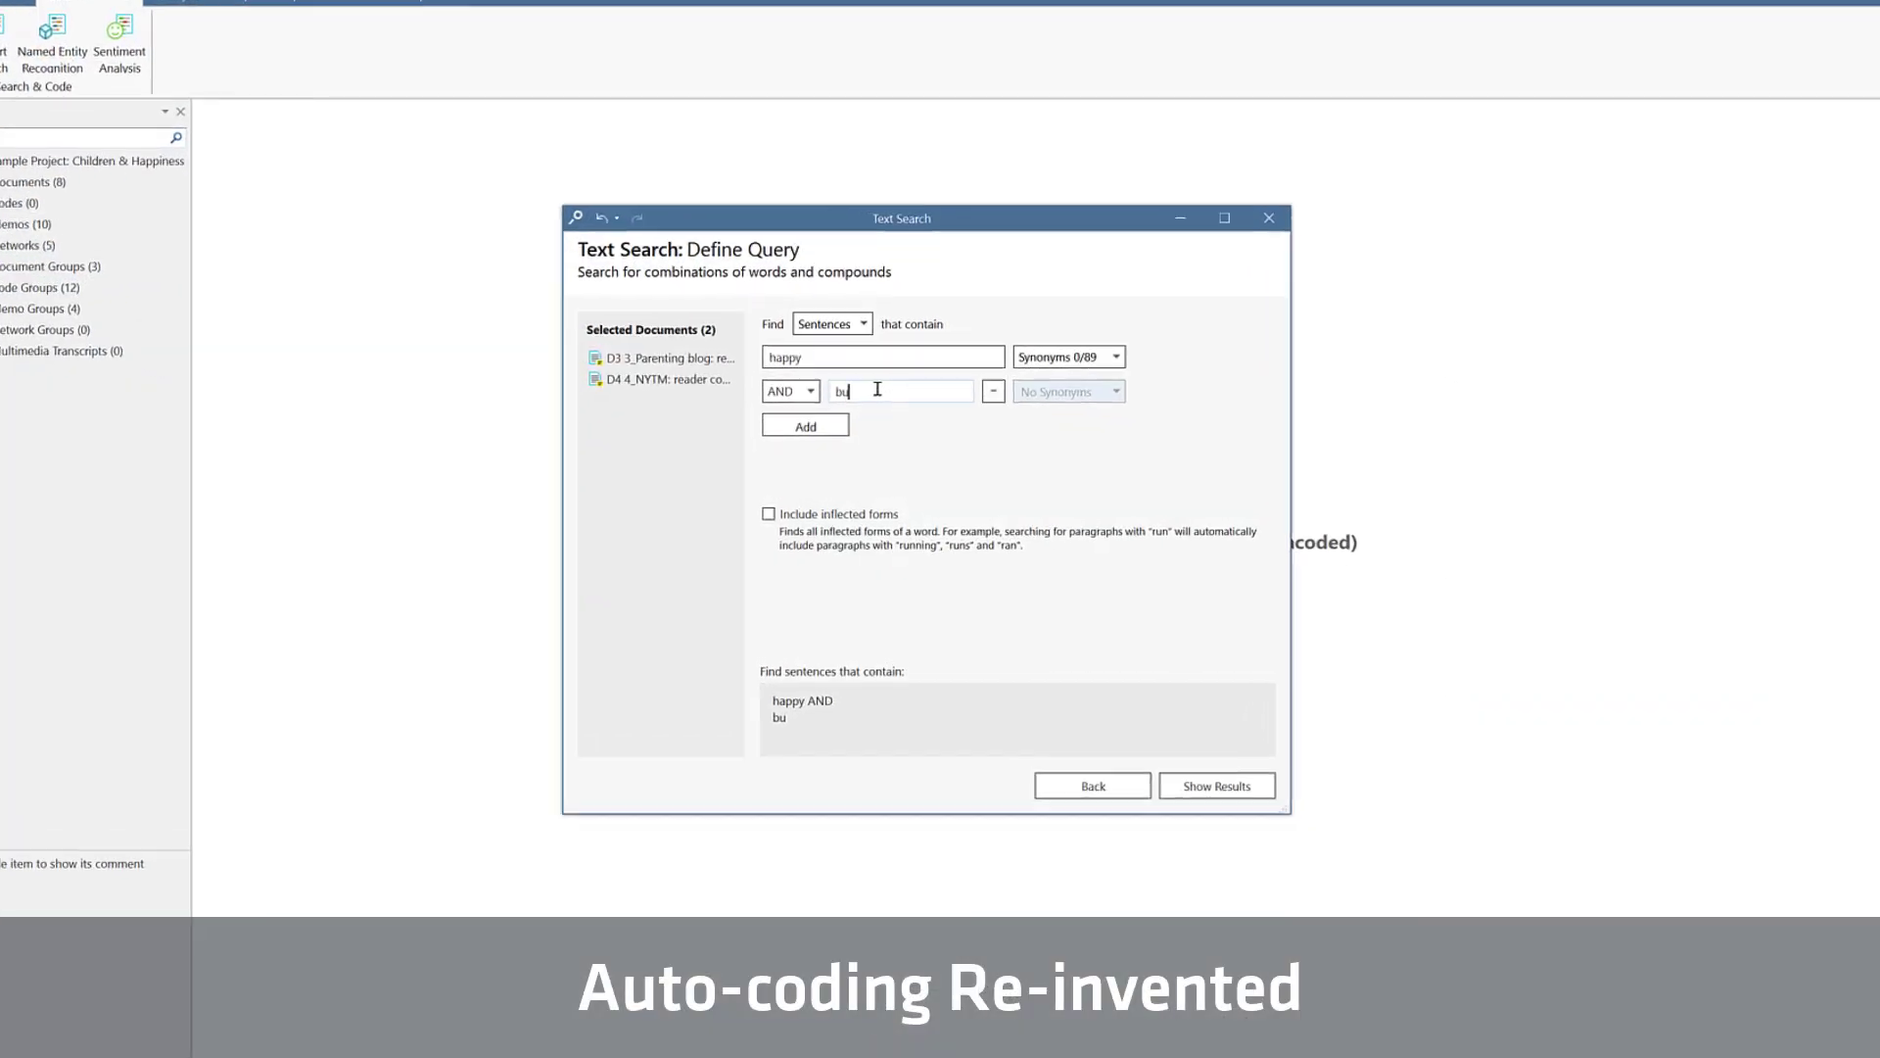
Add although, nonetheless and other synonyms of 'but' to the query, returning 21 sentences.
type("t")
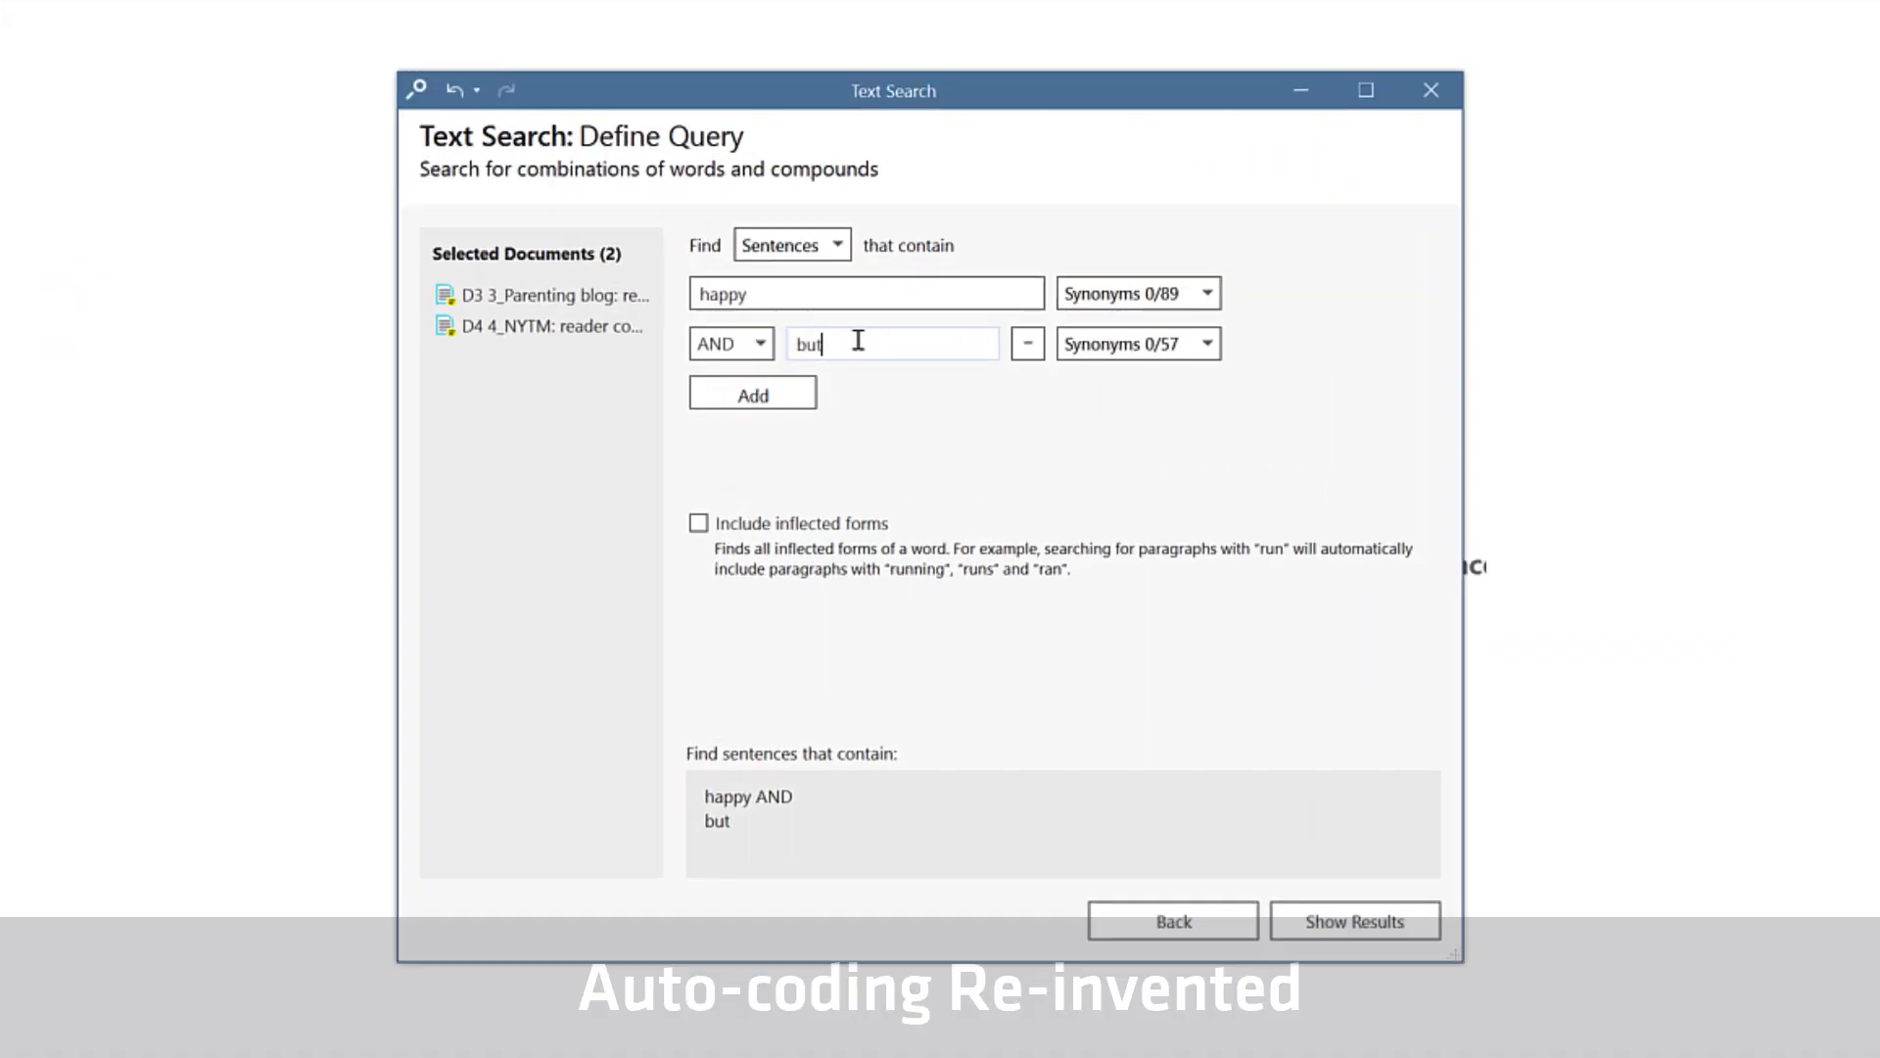
left_click(1117, 392)
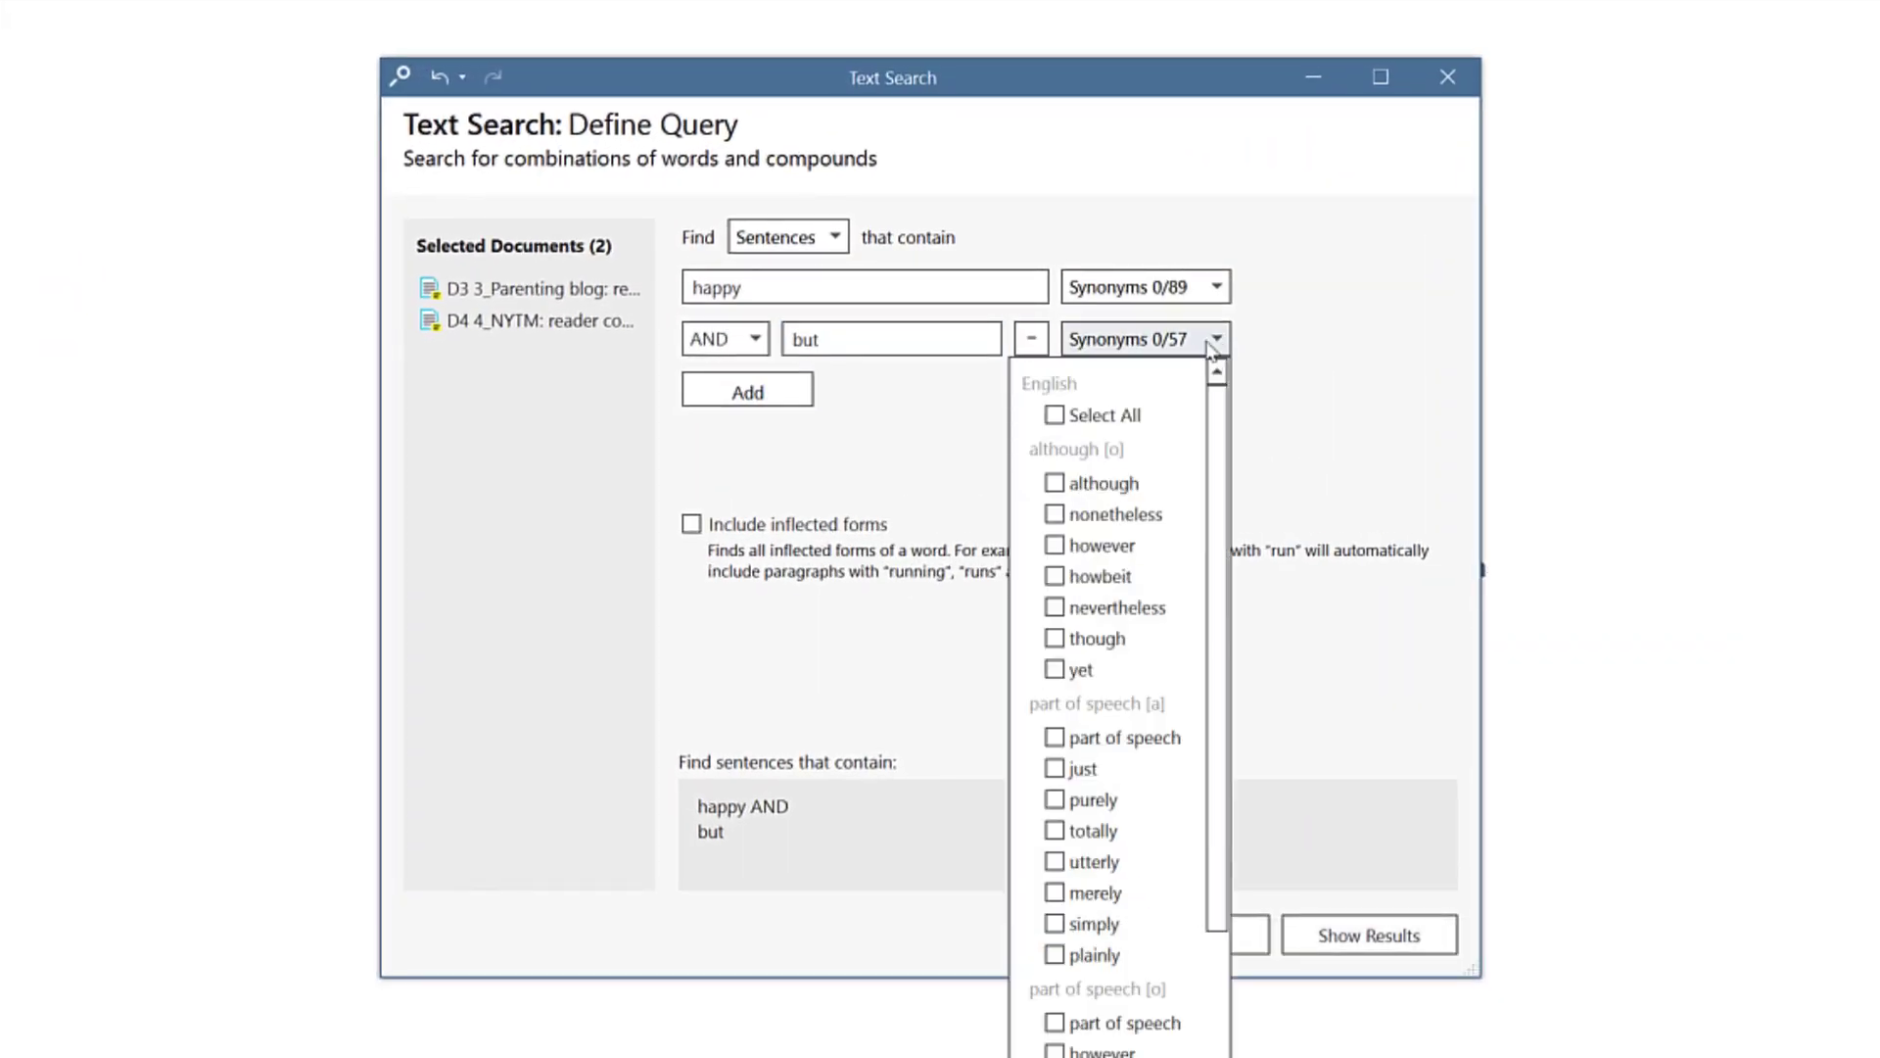
left_click(1062, 490)
left_click(1058, 517)
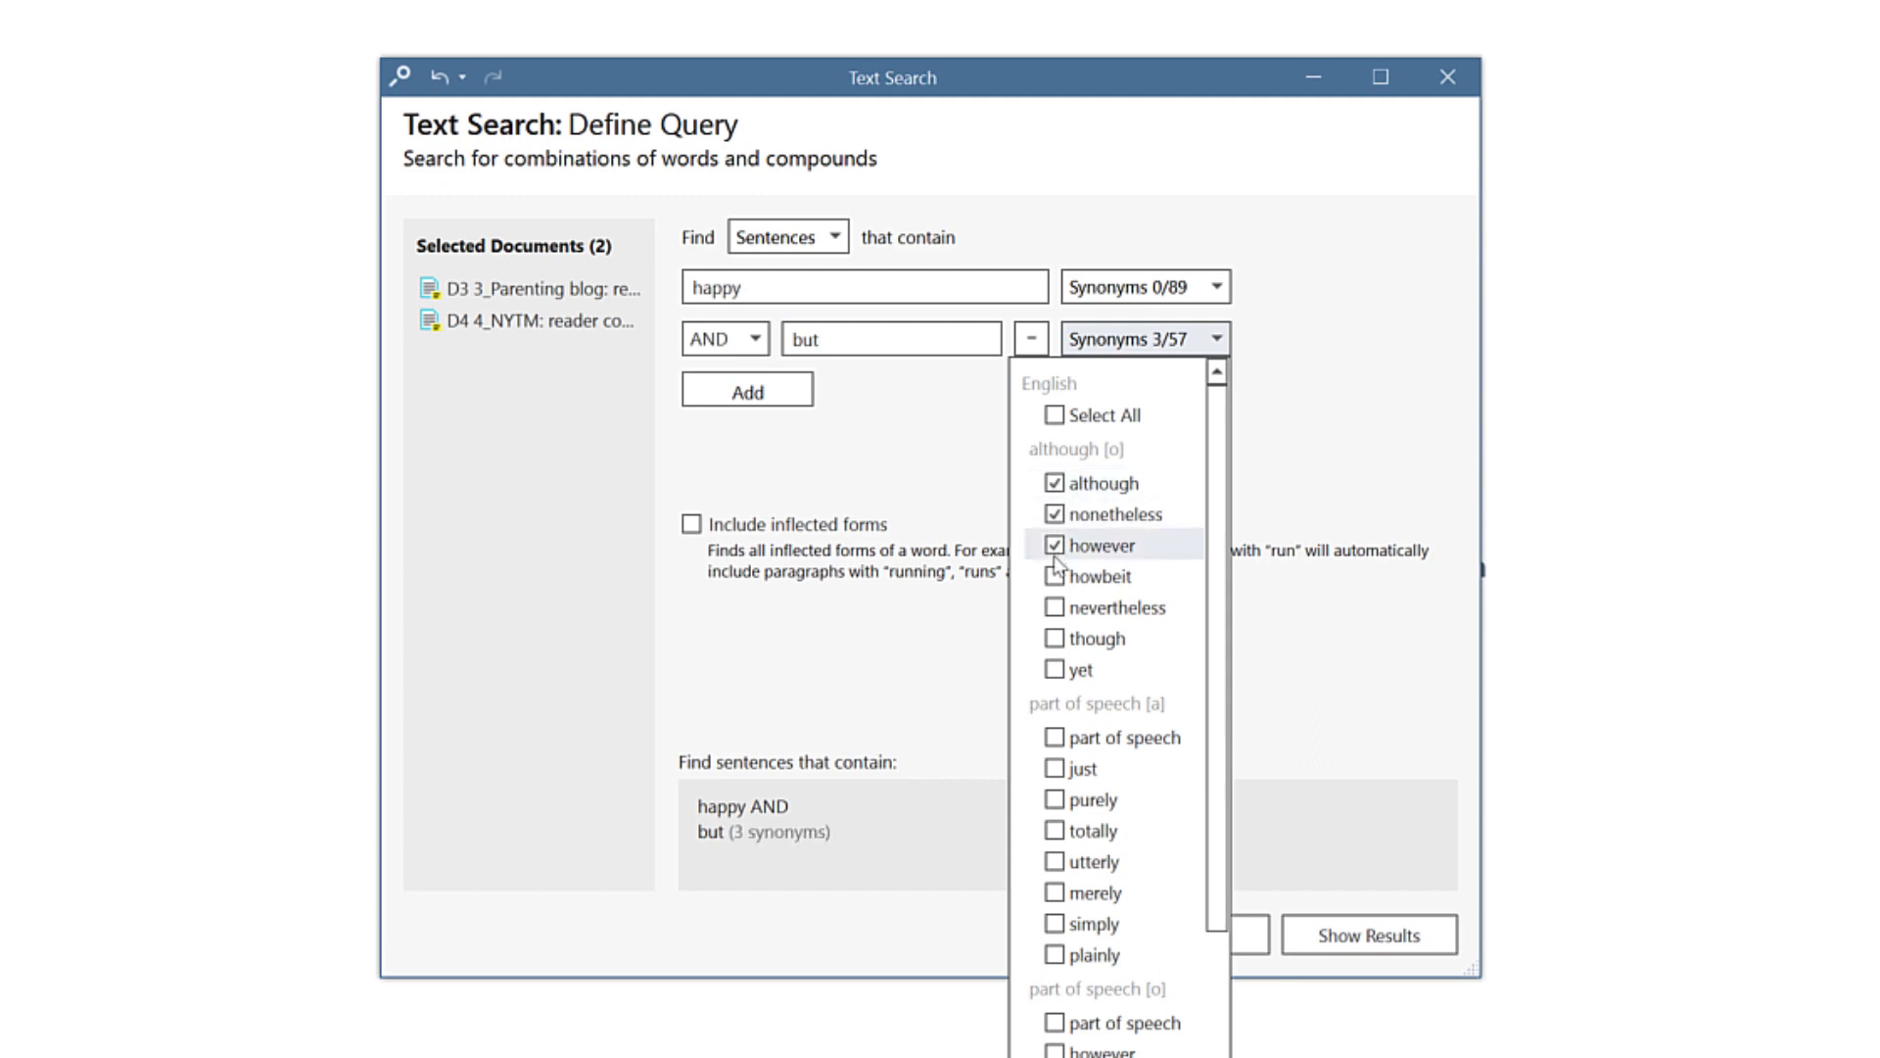
left_click(1056, 608)
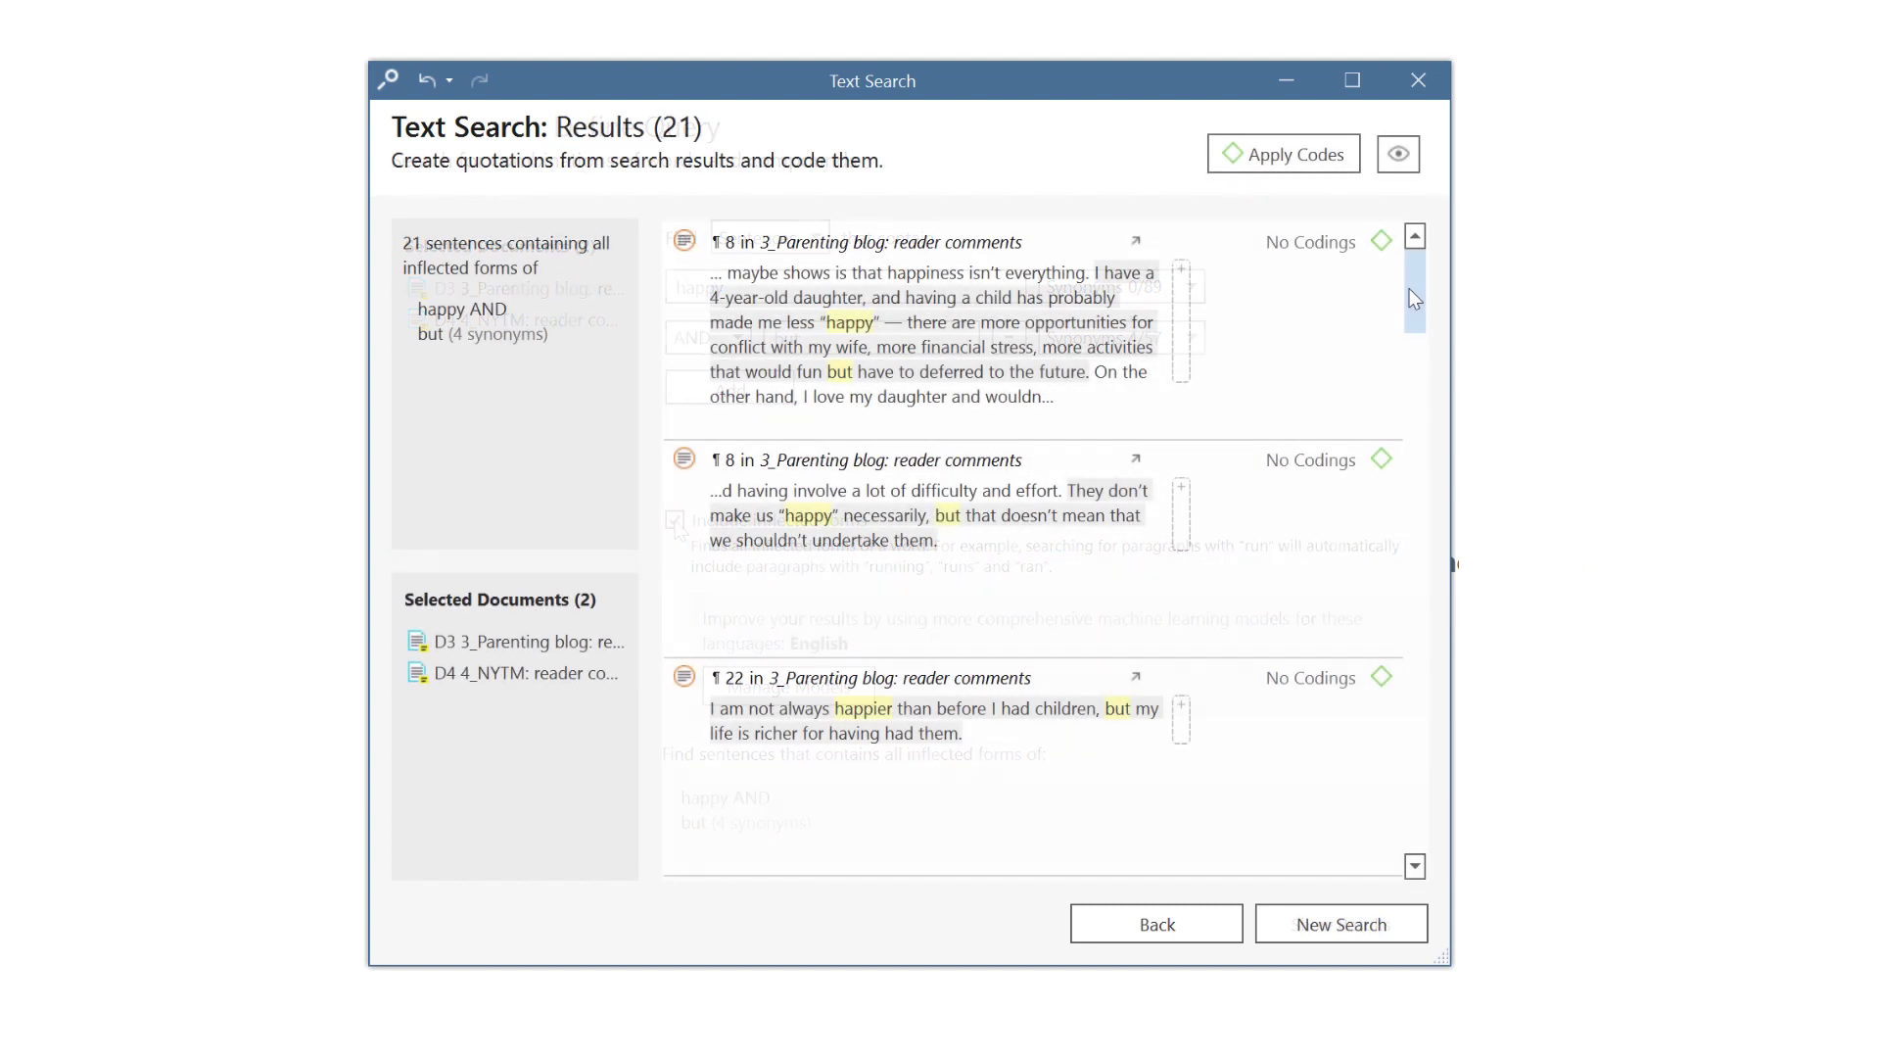
left_click_drag(1413, 295, 1418, 450)
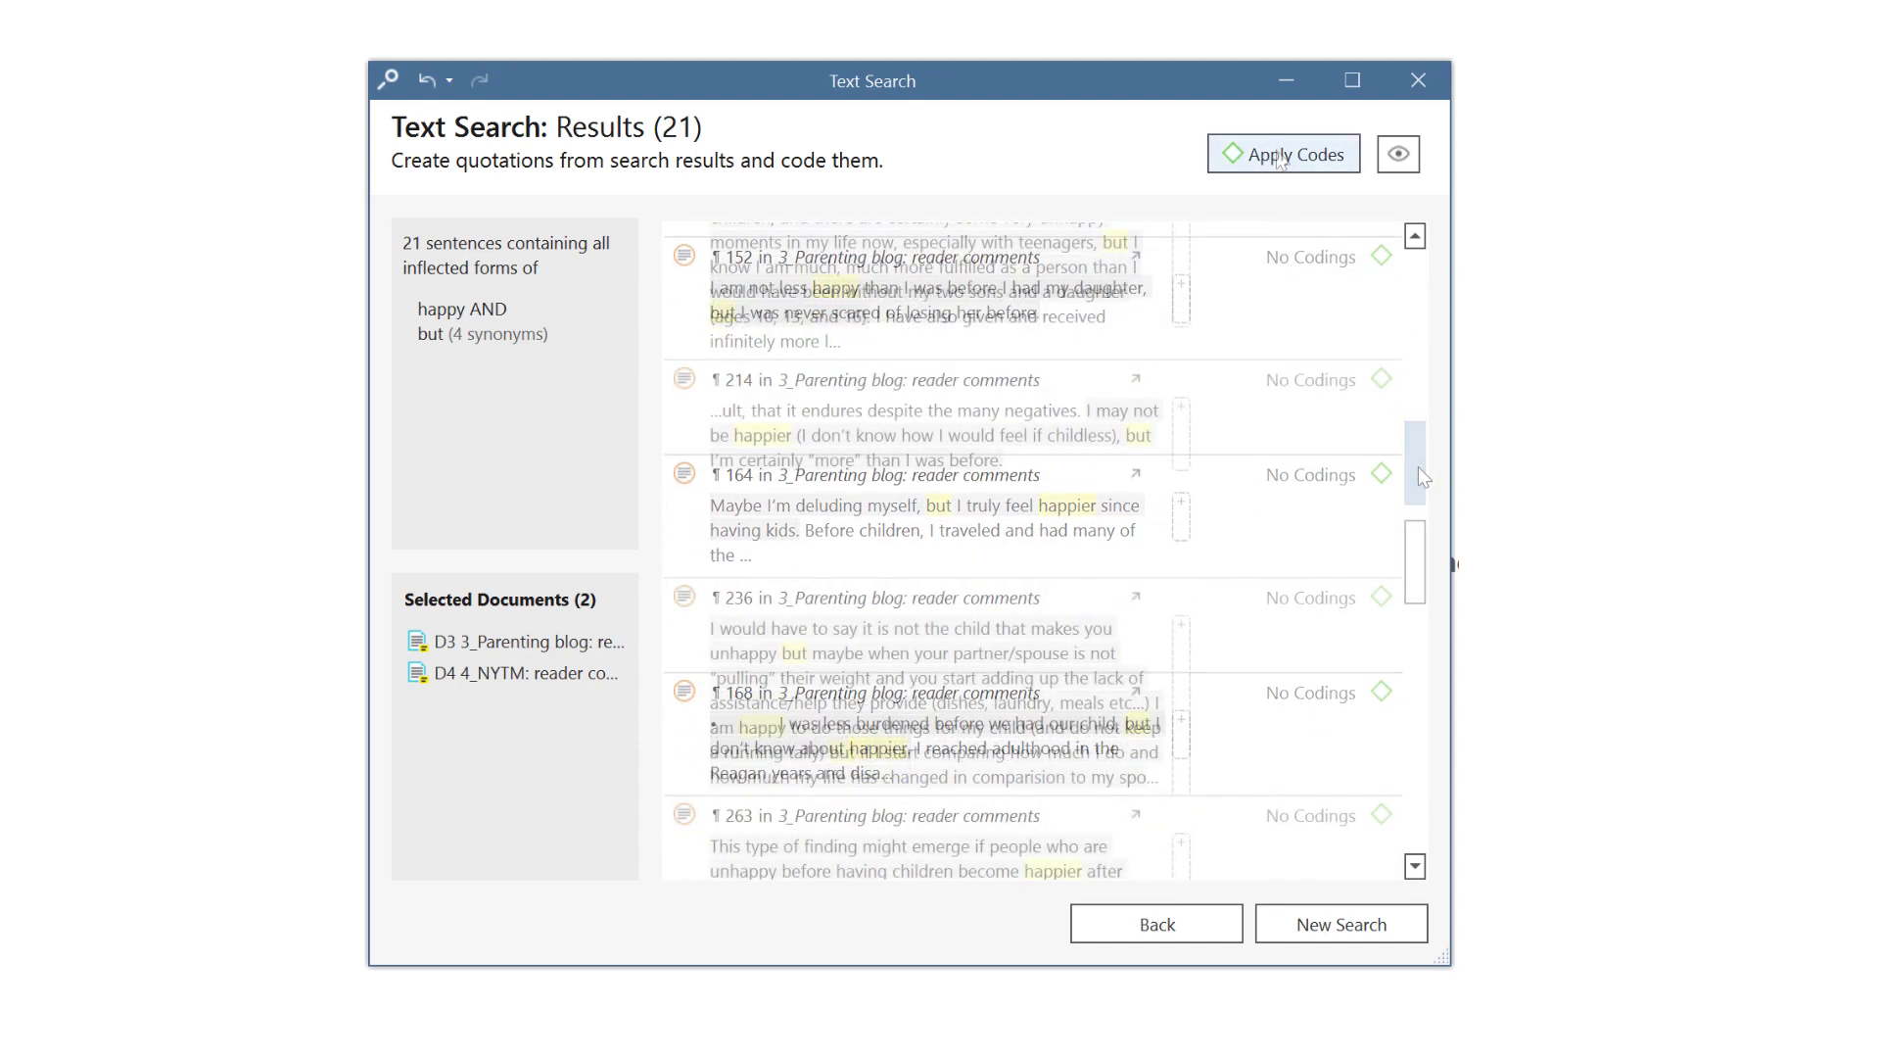
Code the 21 result sentences with a new code 'children & happiness'.
left_click(1277, 154)
type("children")
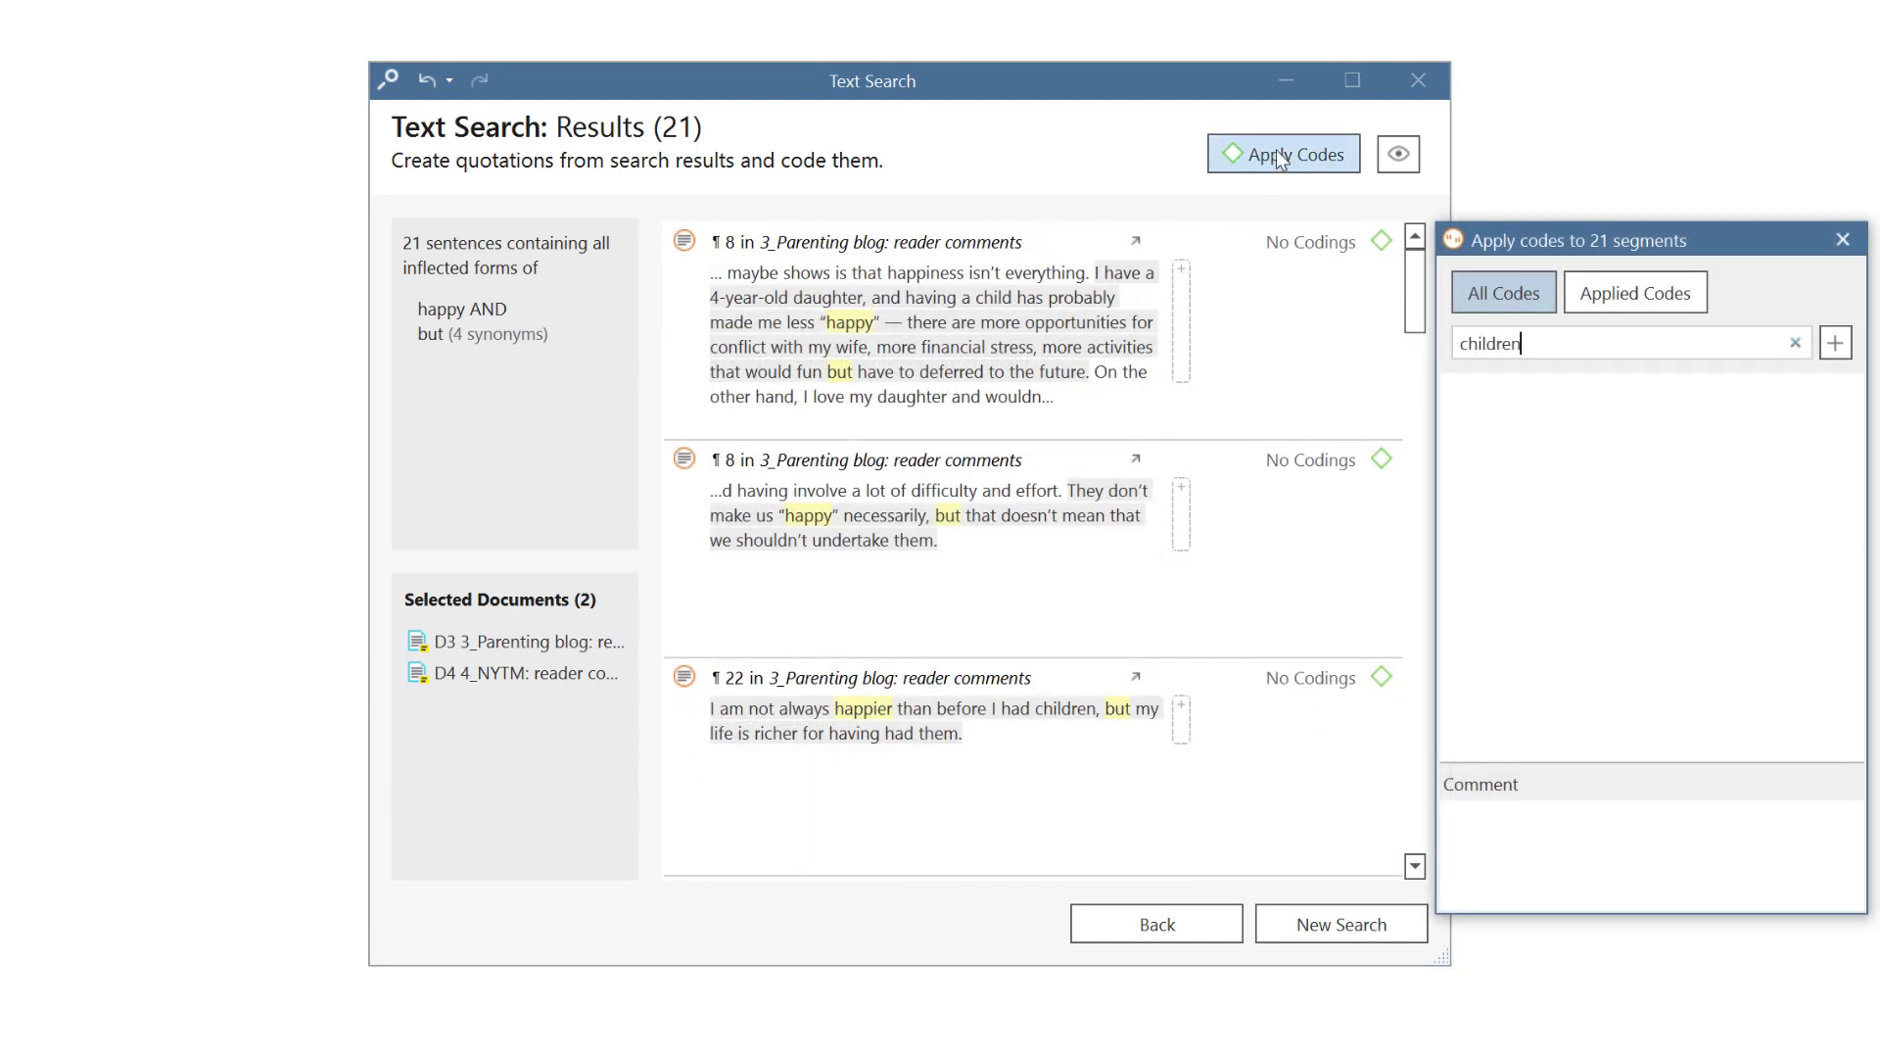
type(" & happiness")
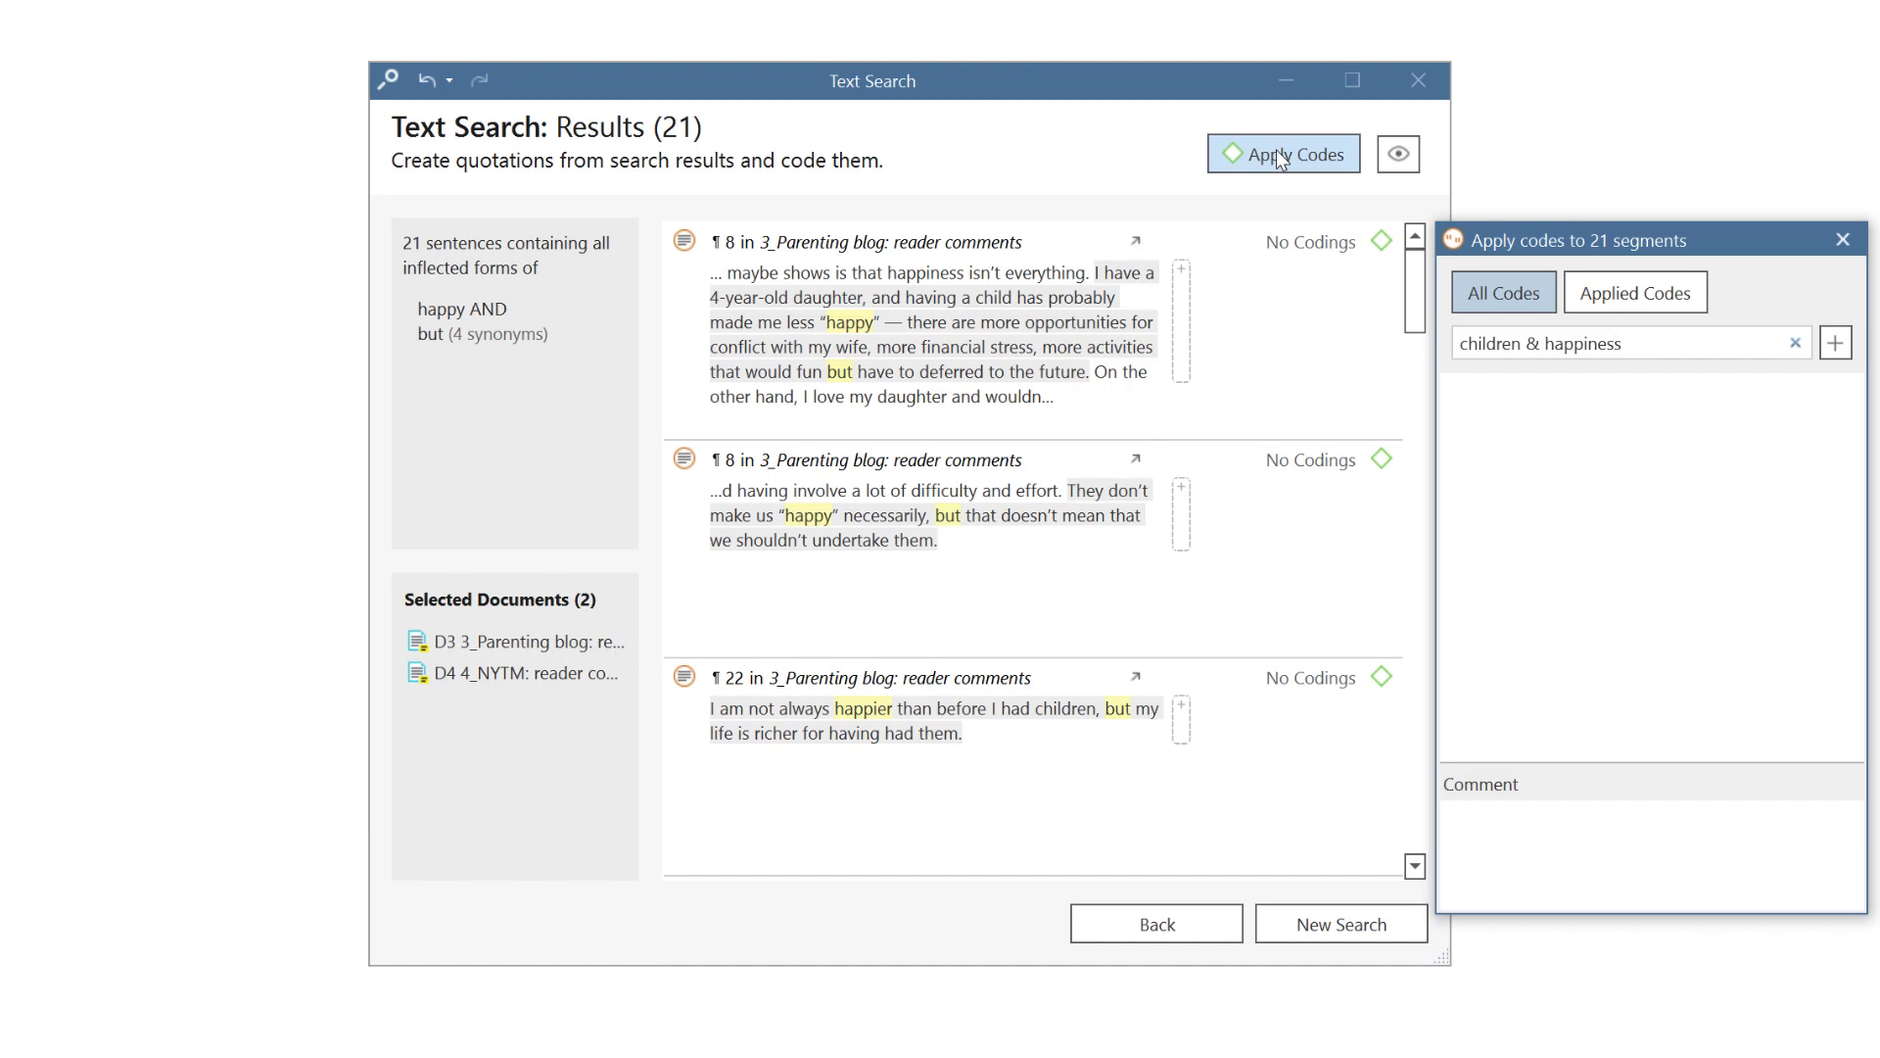
left_click(1835, 343)
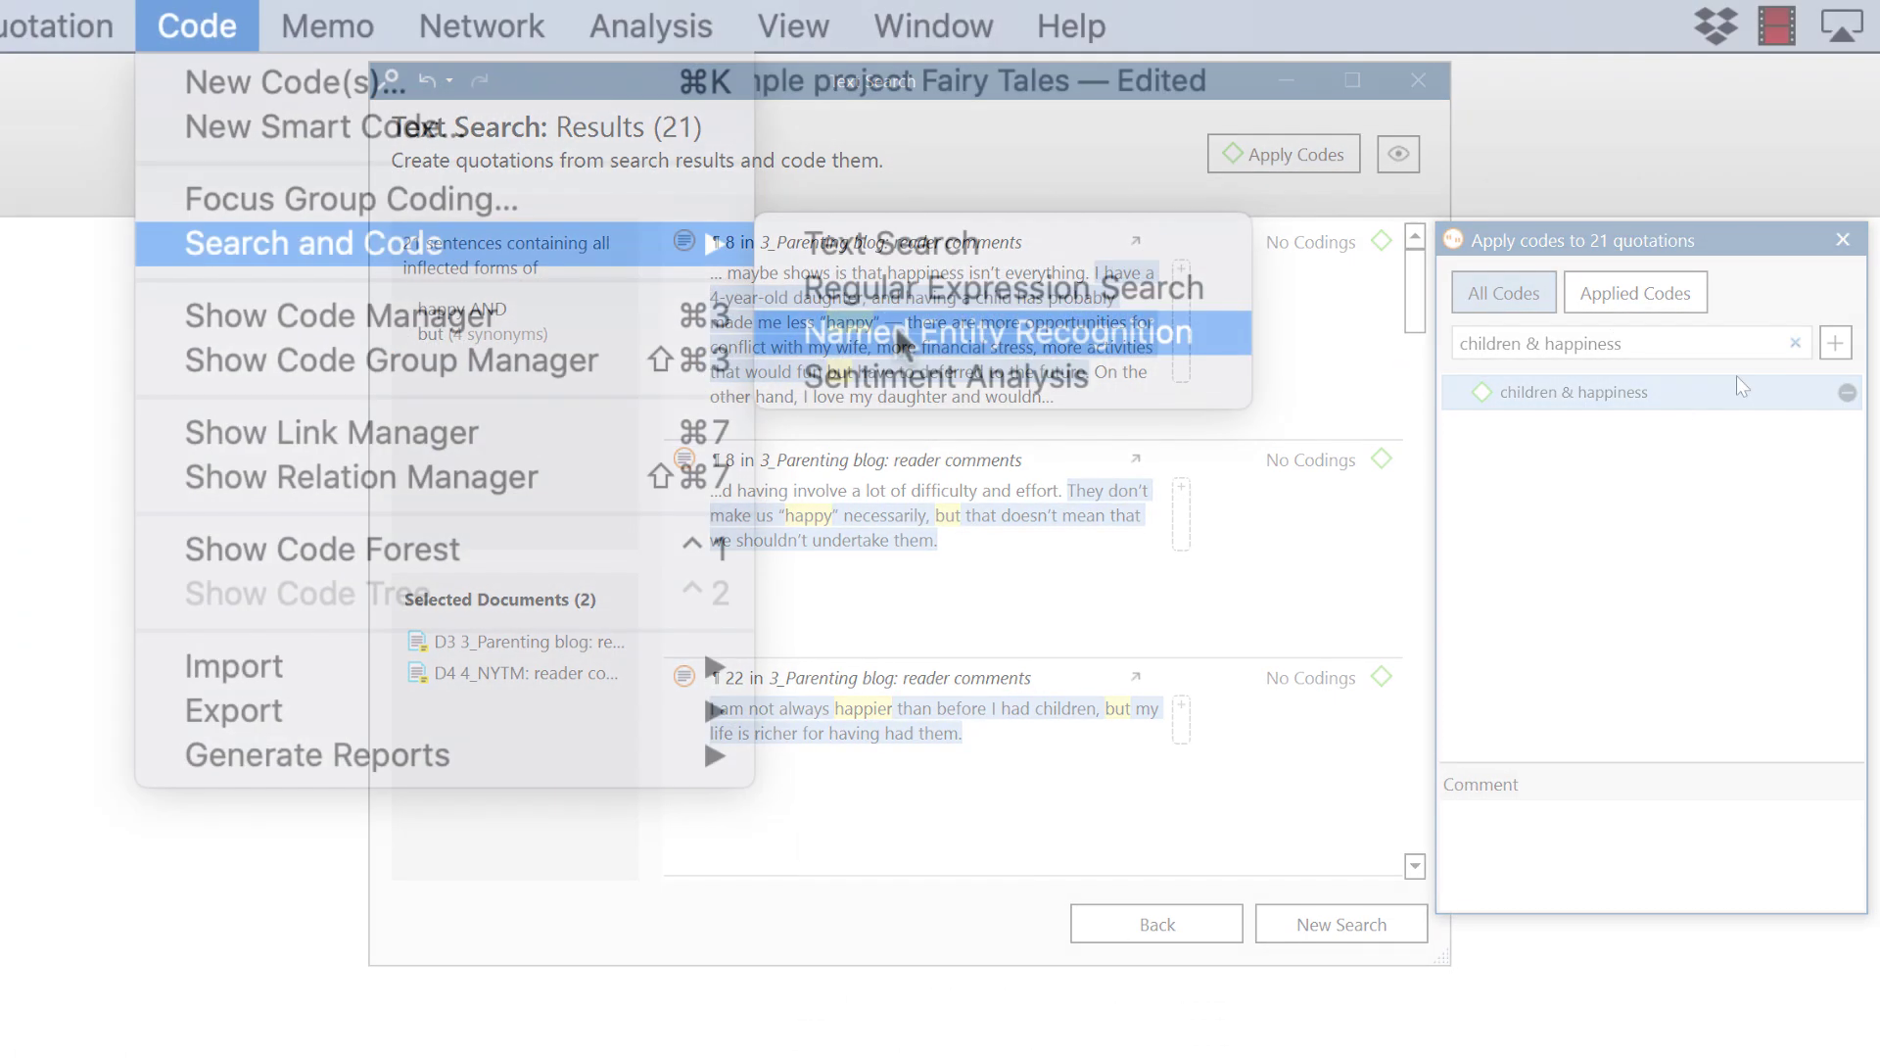
Run named entity recognition and select all found entities except bush.
left_click(895, 333)
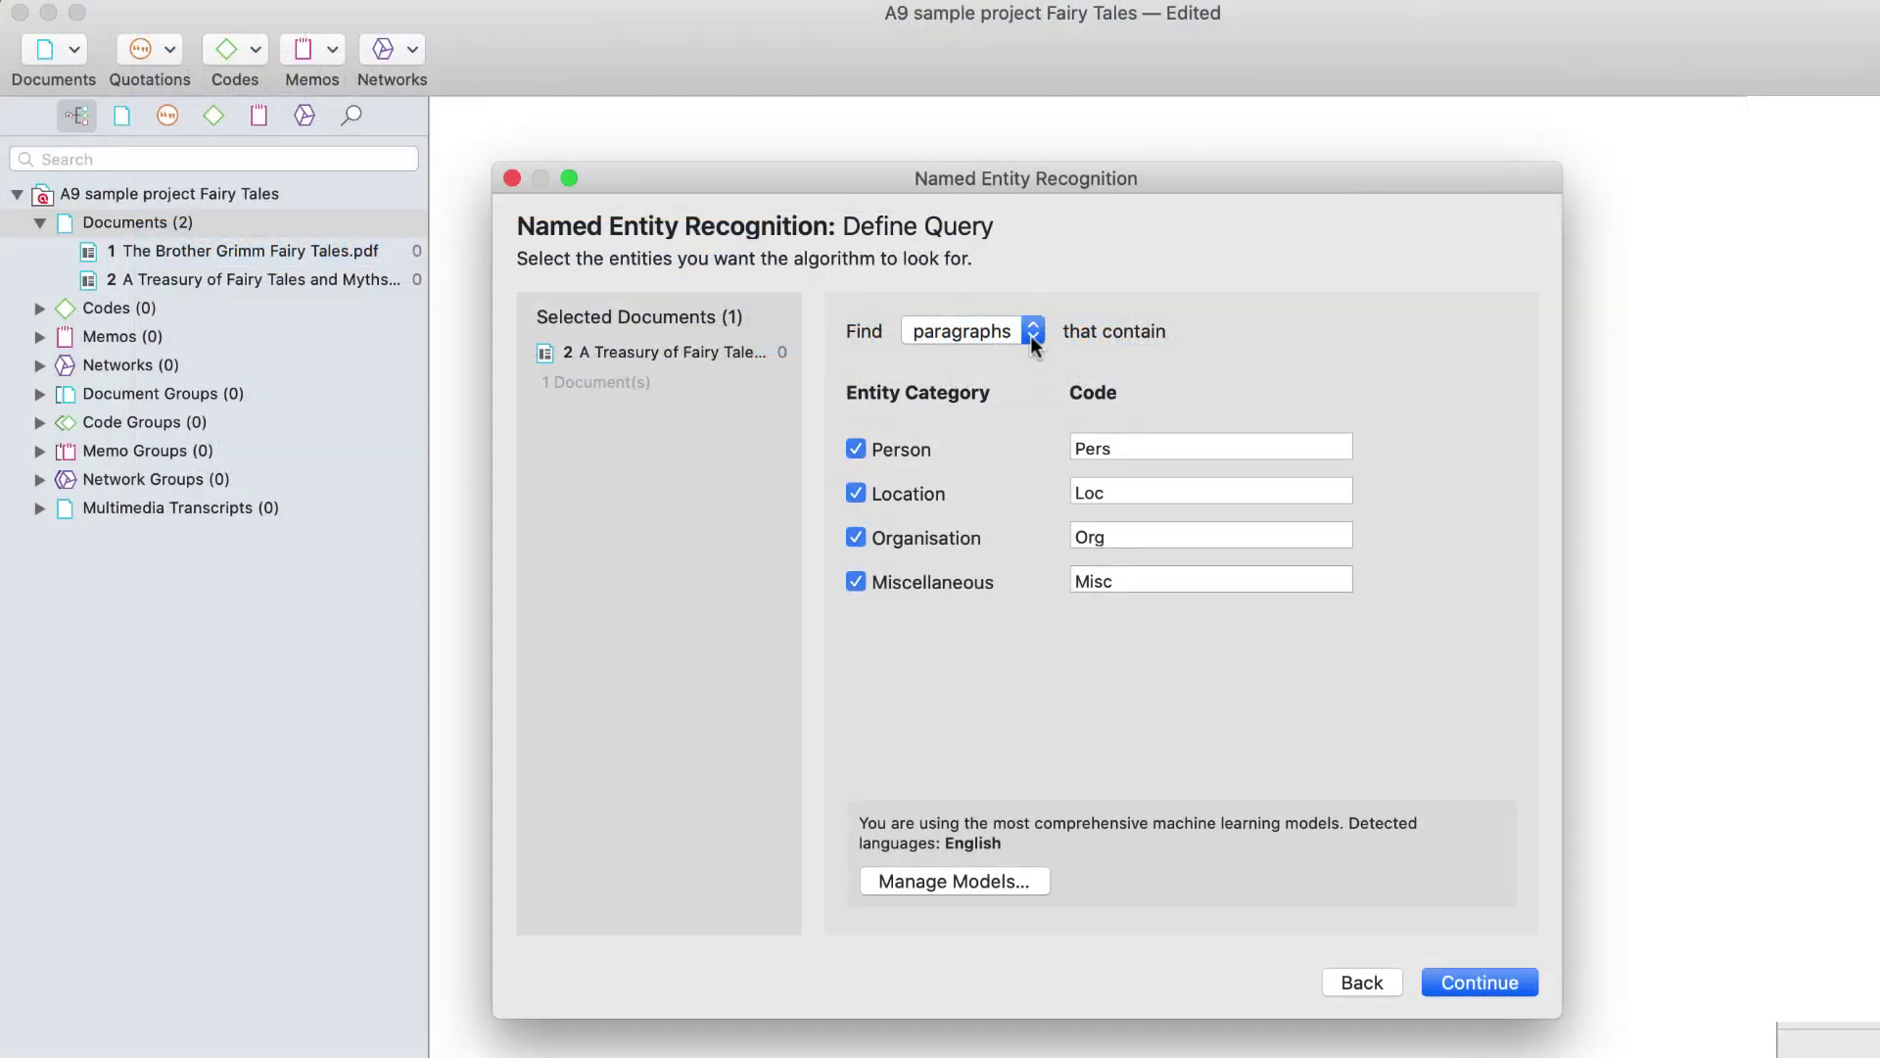
left_click(1030, 334)
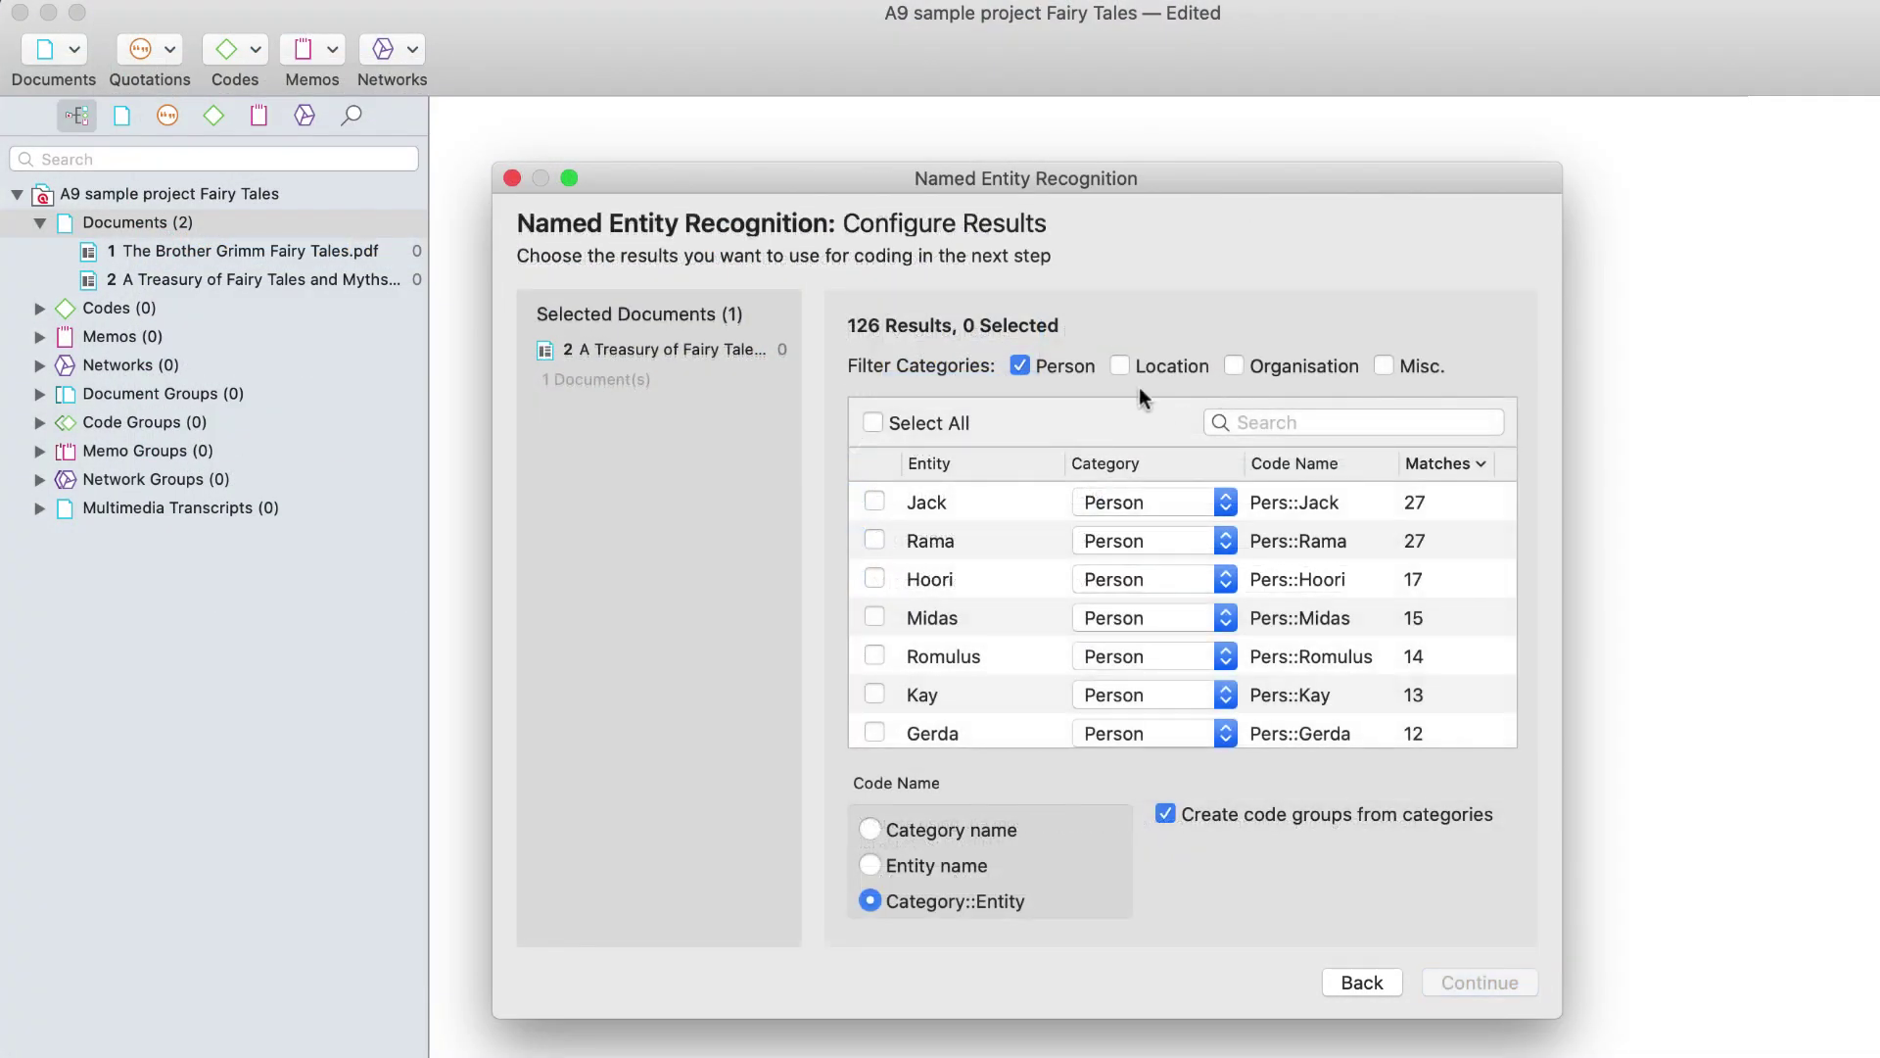
left_click(873, 423)
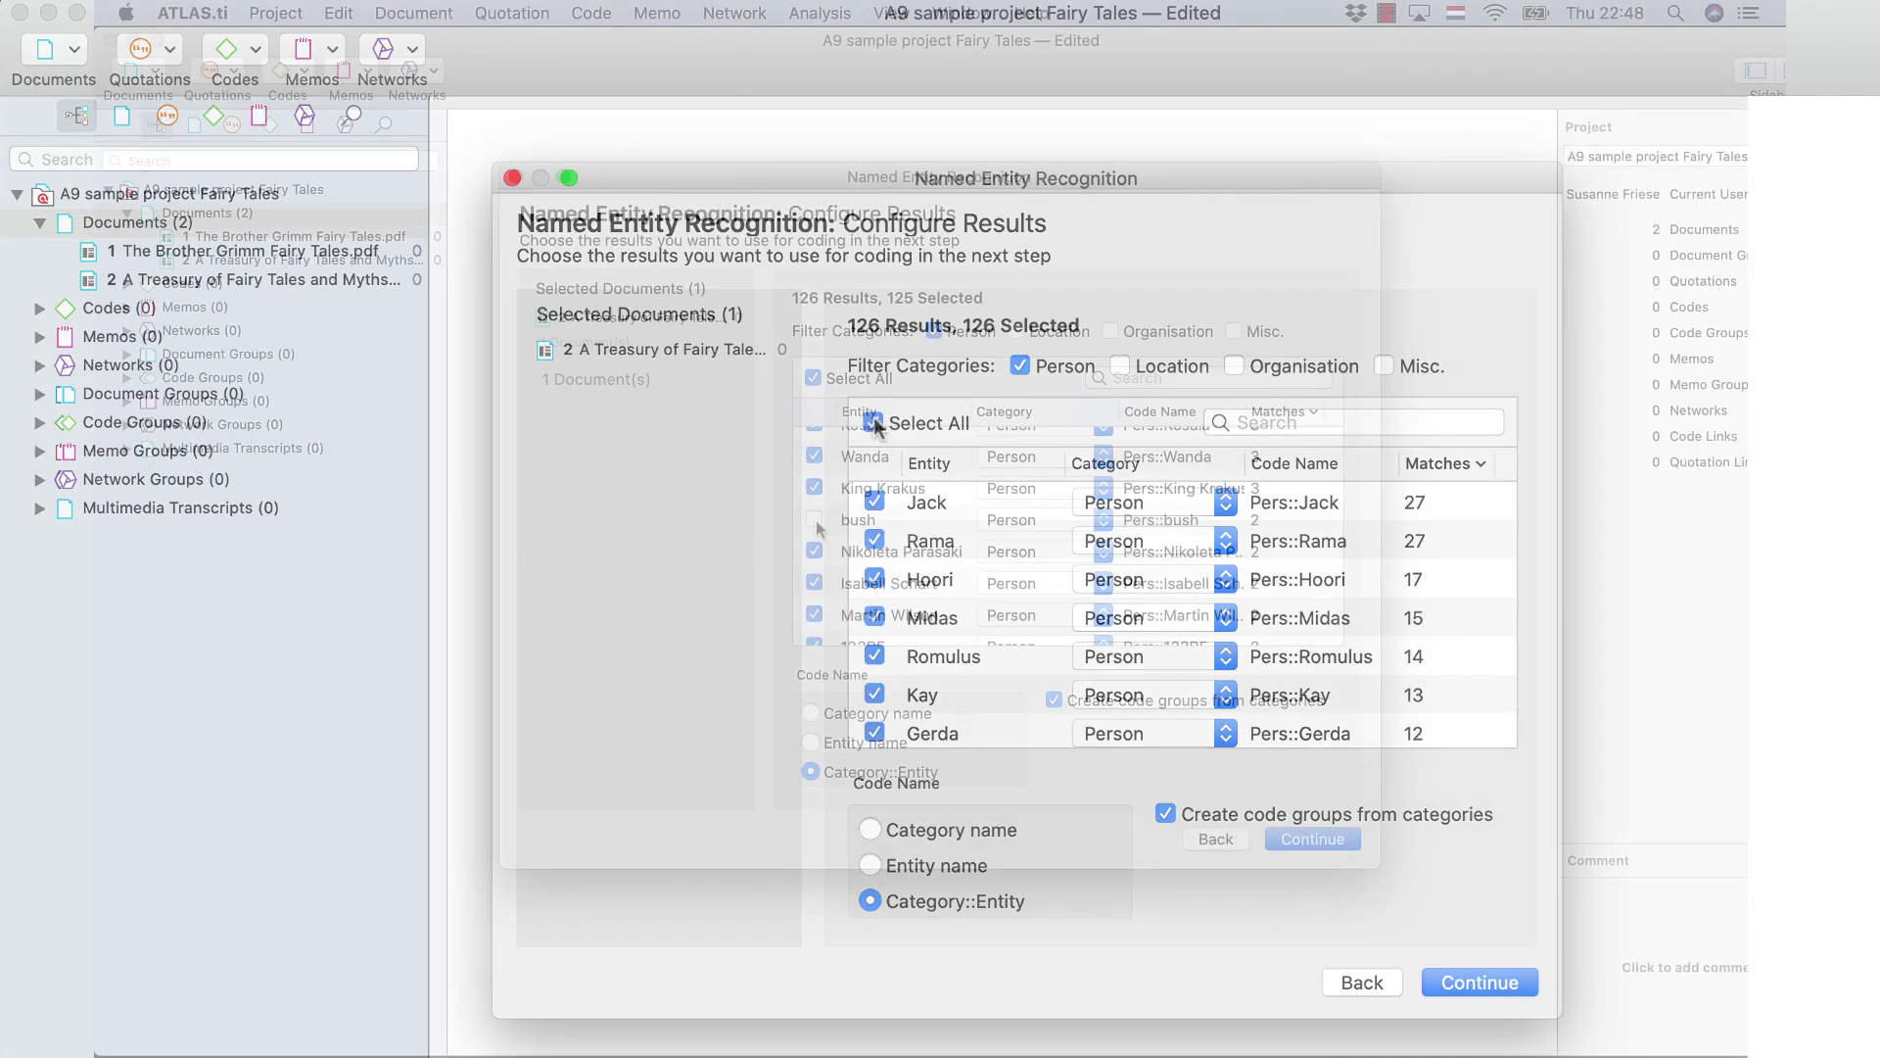
scroll(979, 607, "down", 20)
left_click(874, 595)
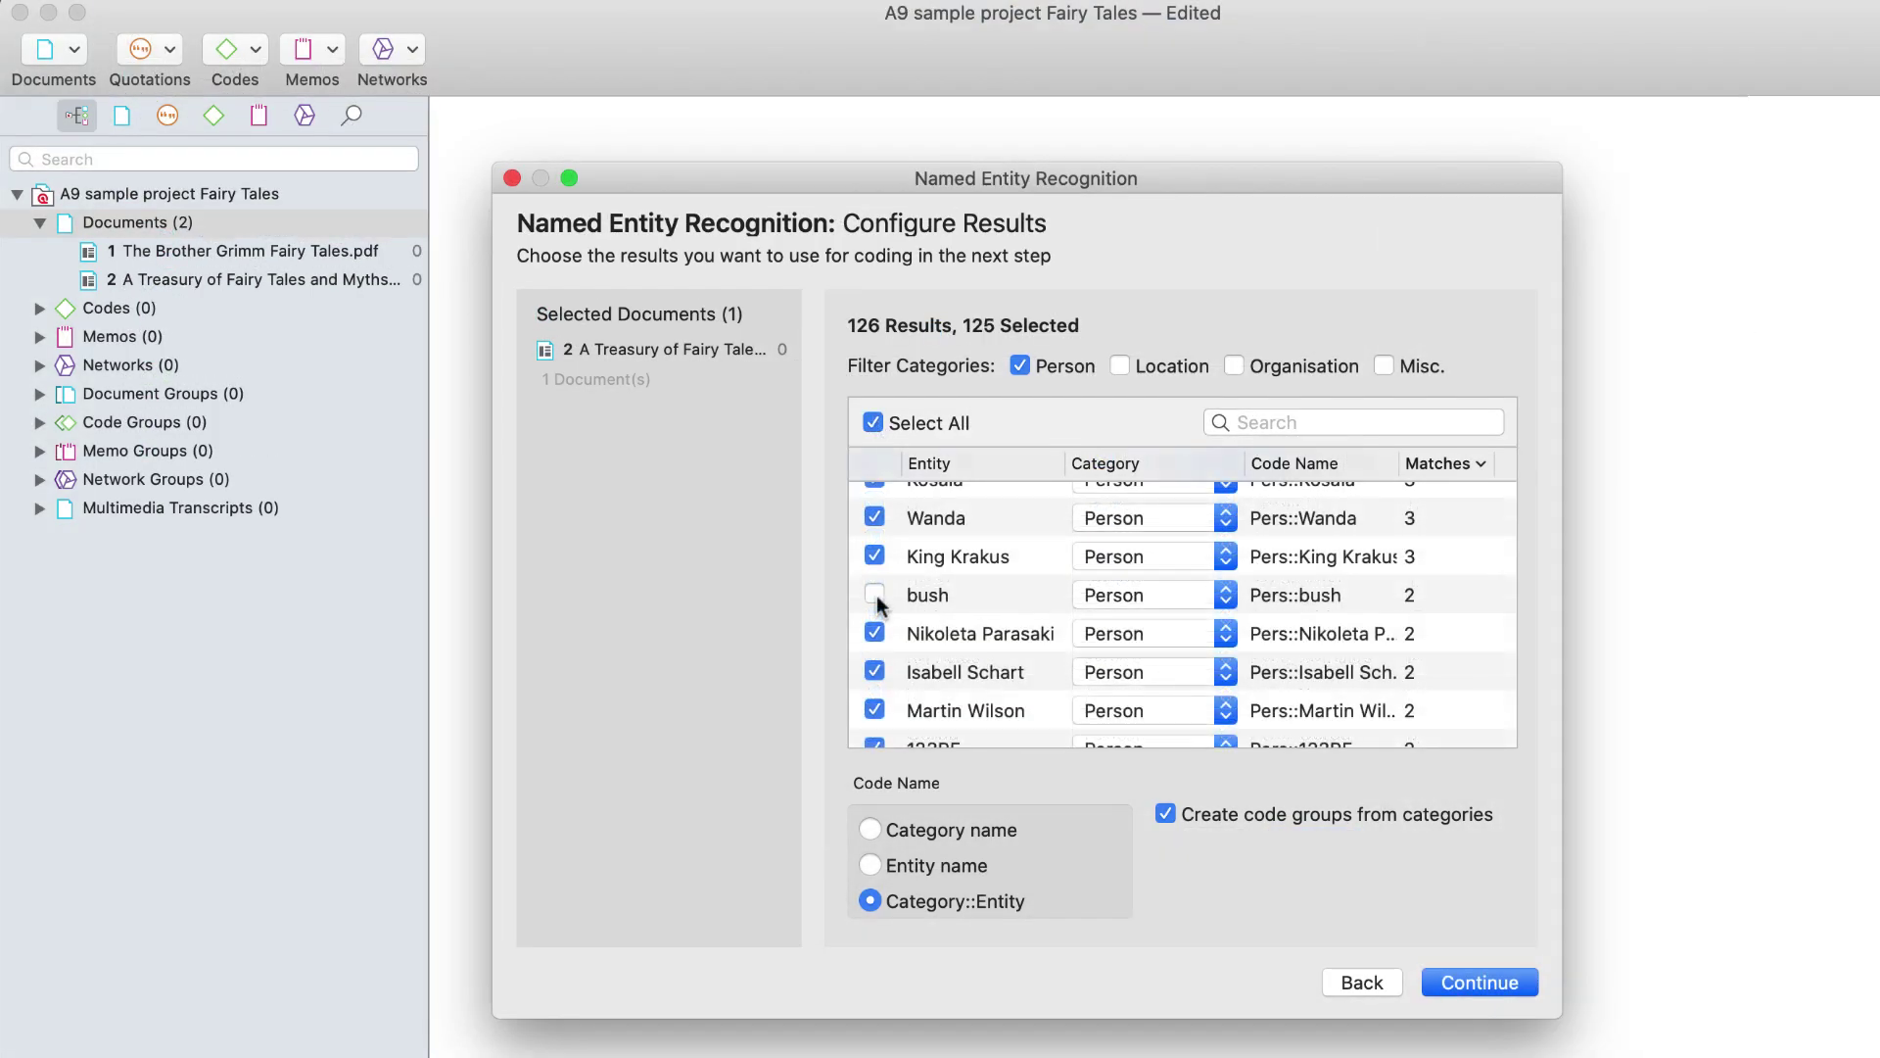
left_click(1224, 597)
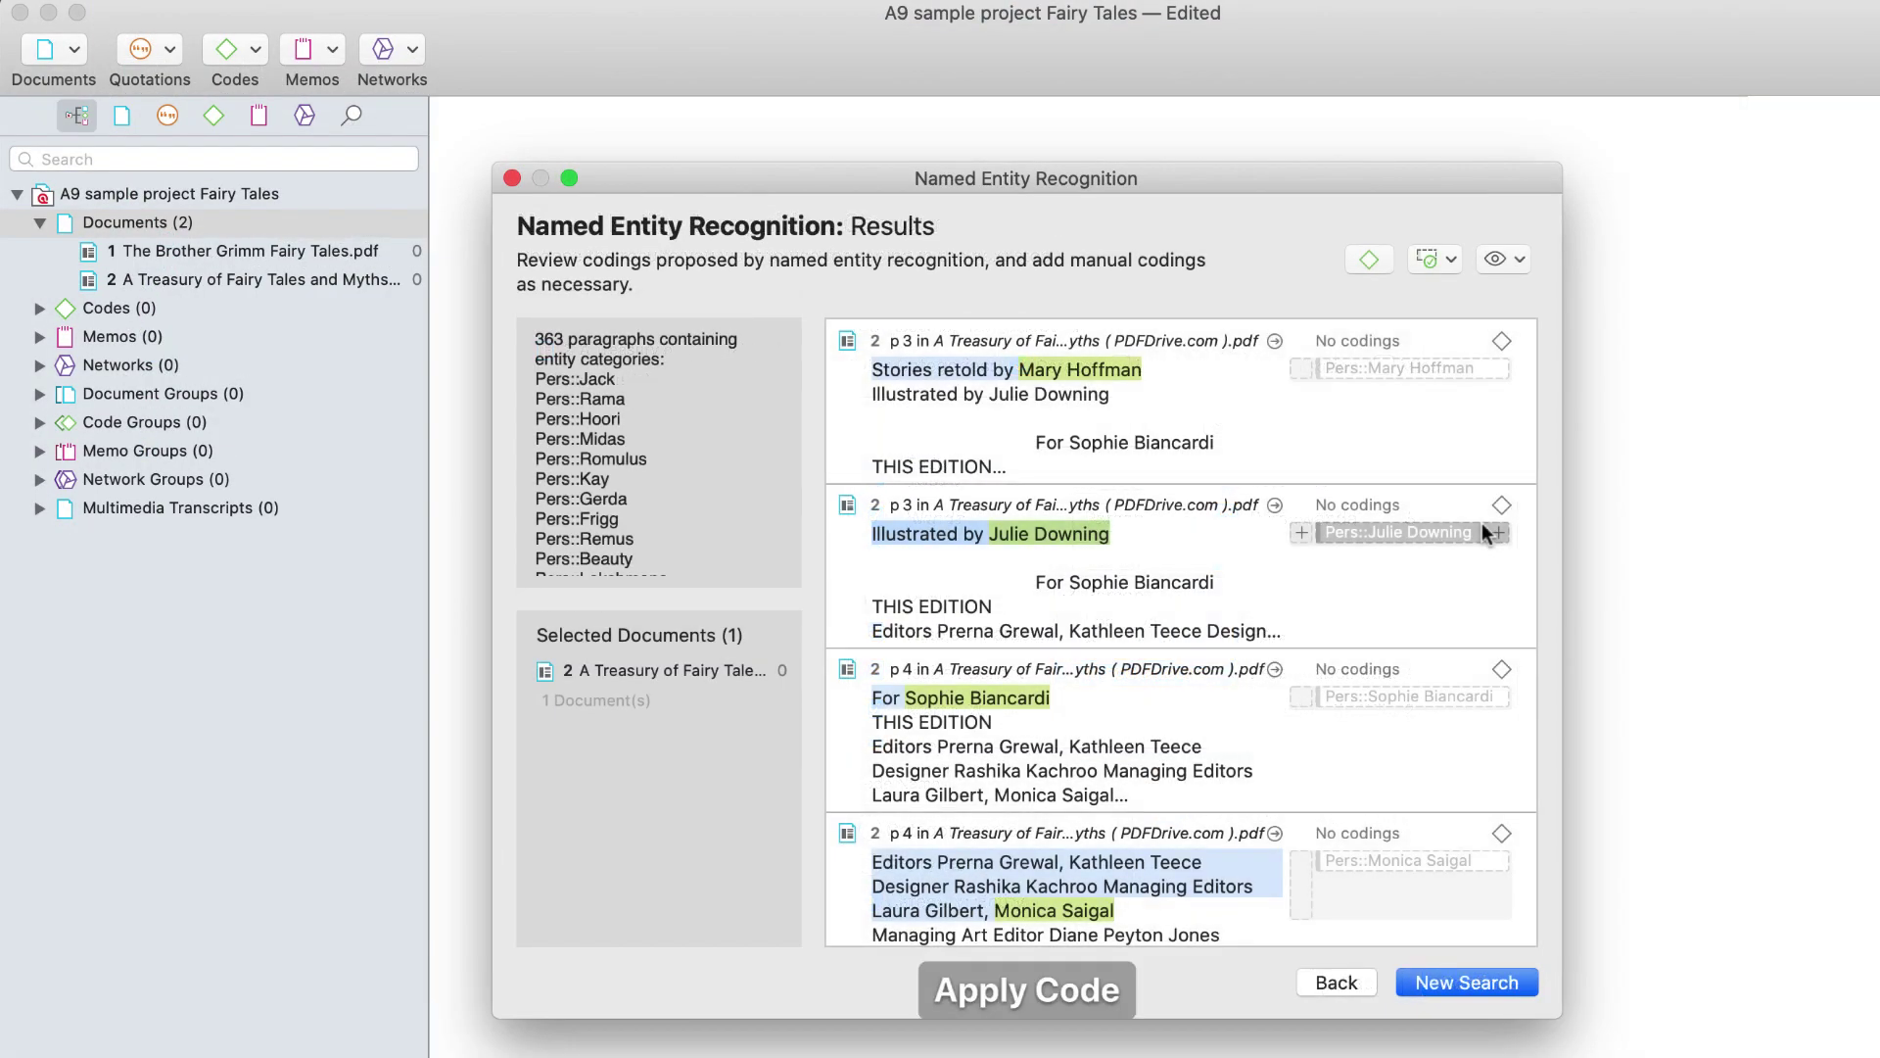
Apply all proposed Pers:: codes, coding 270 quotations with 126 person codes.
left_click(1482, 532)
left_click(1451, 258)
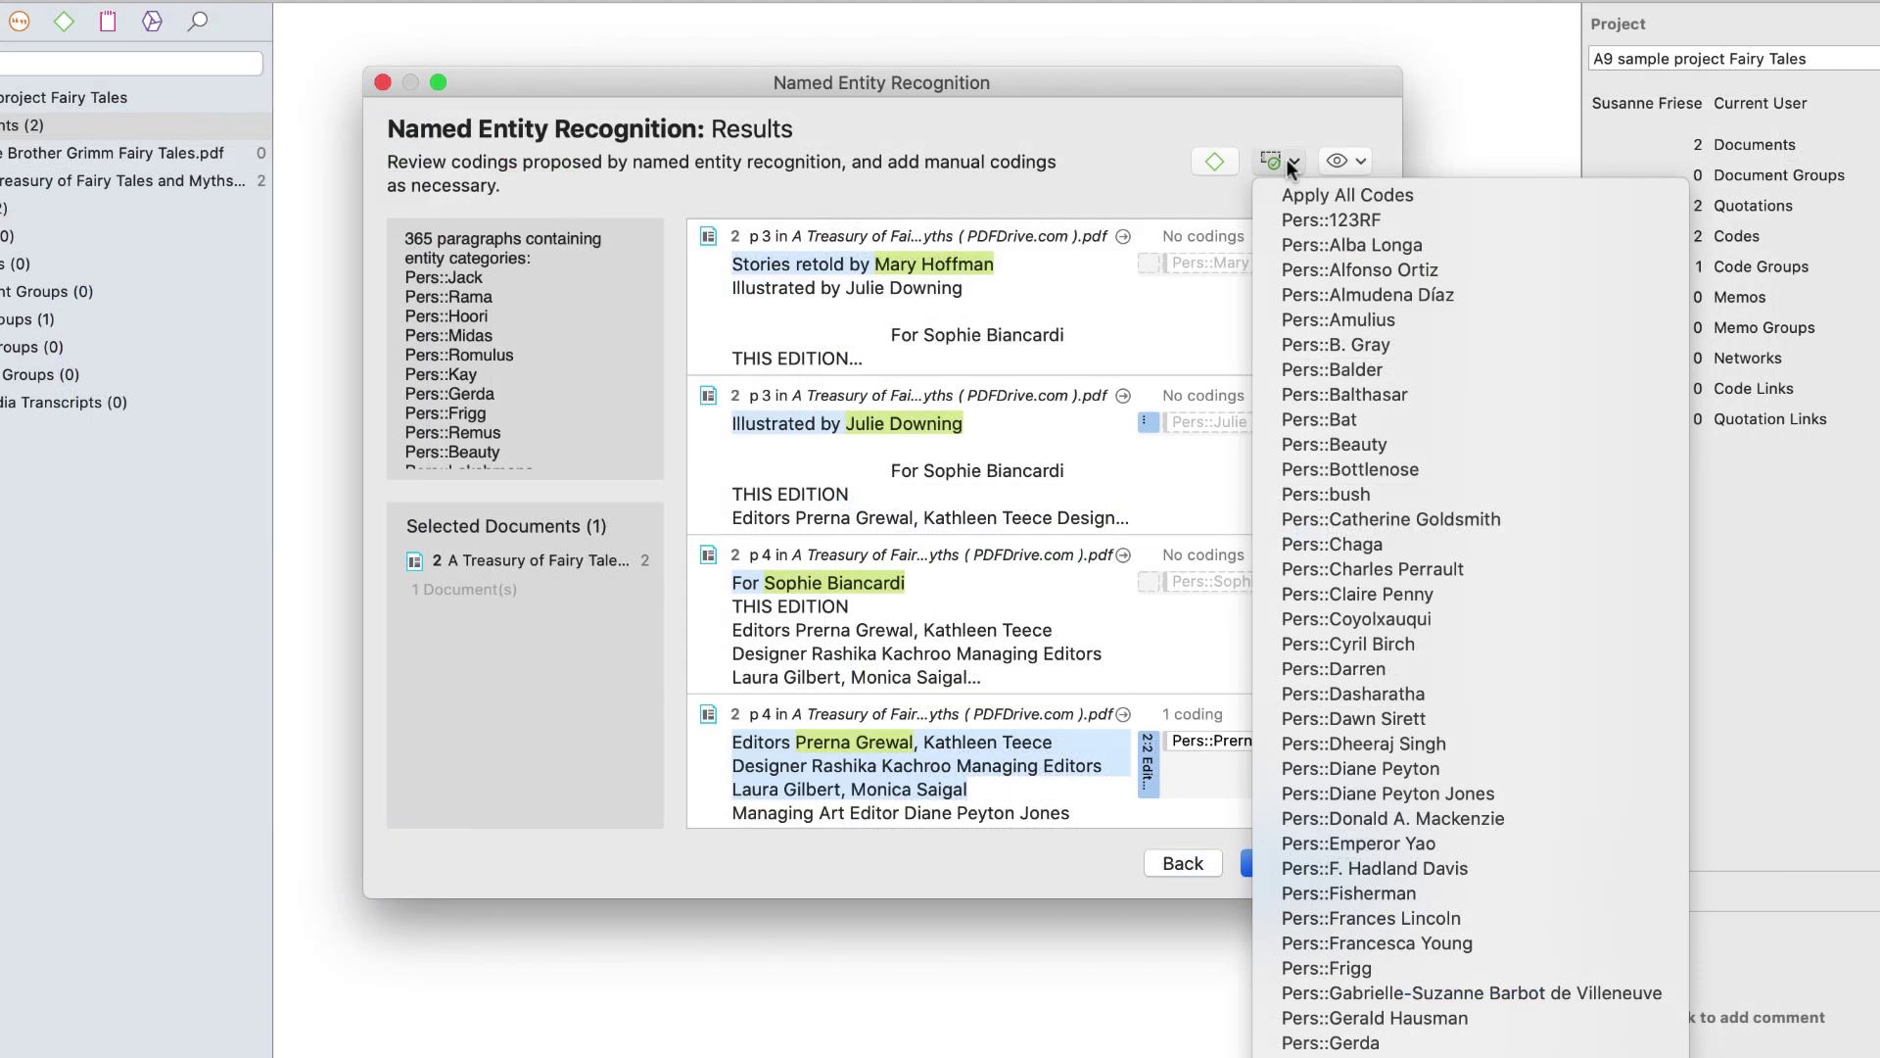
left_click(1299, 192)
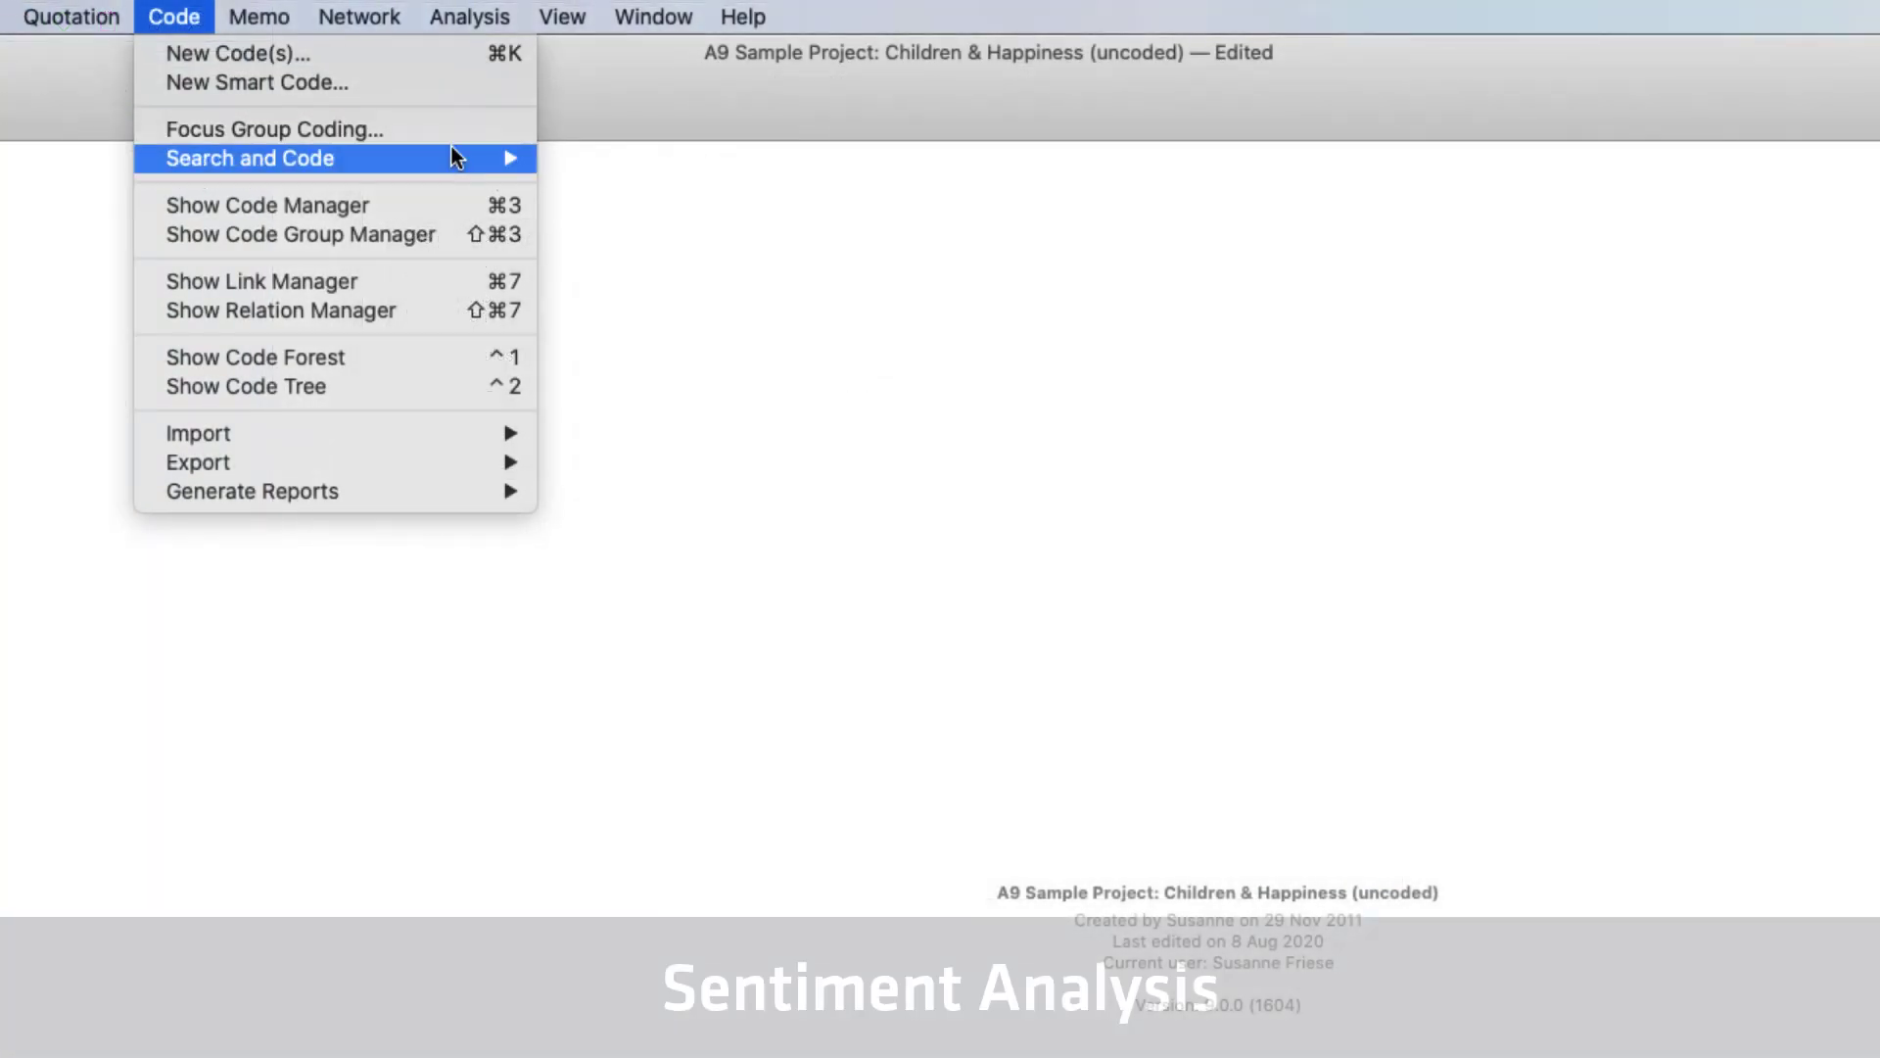
Start a sentiment analysis on the *comments by readers document group.
mouse_move(456, 153)
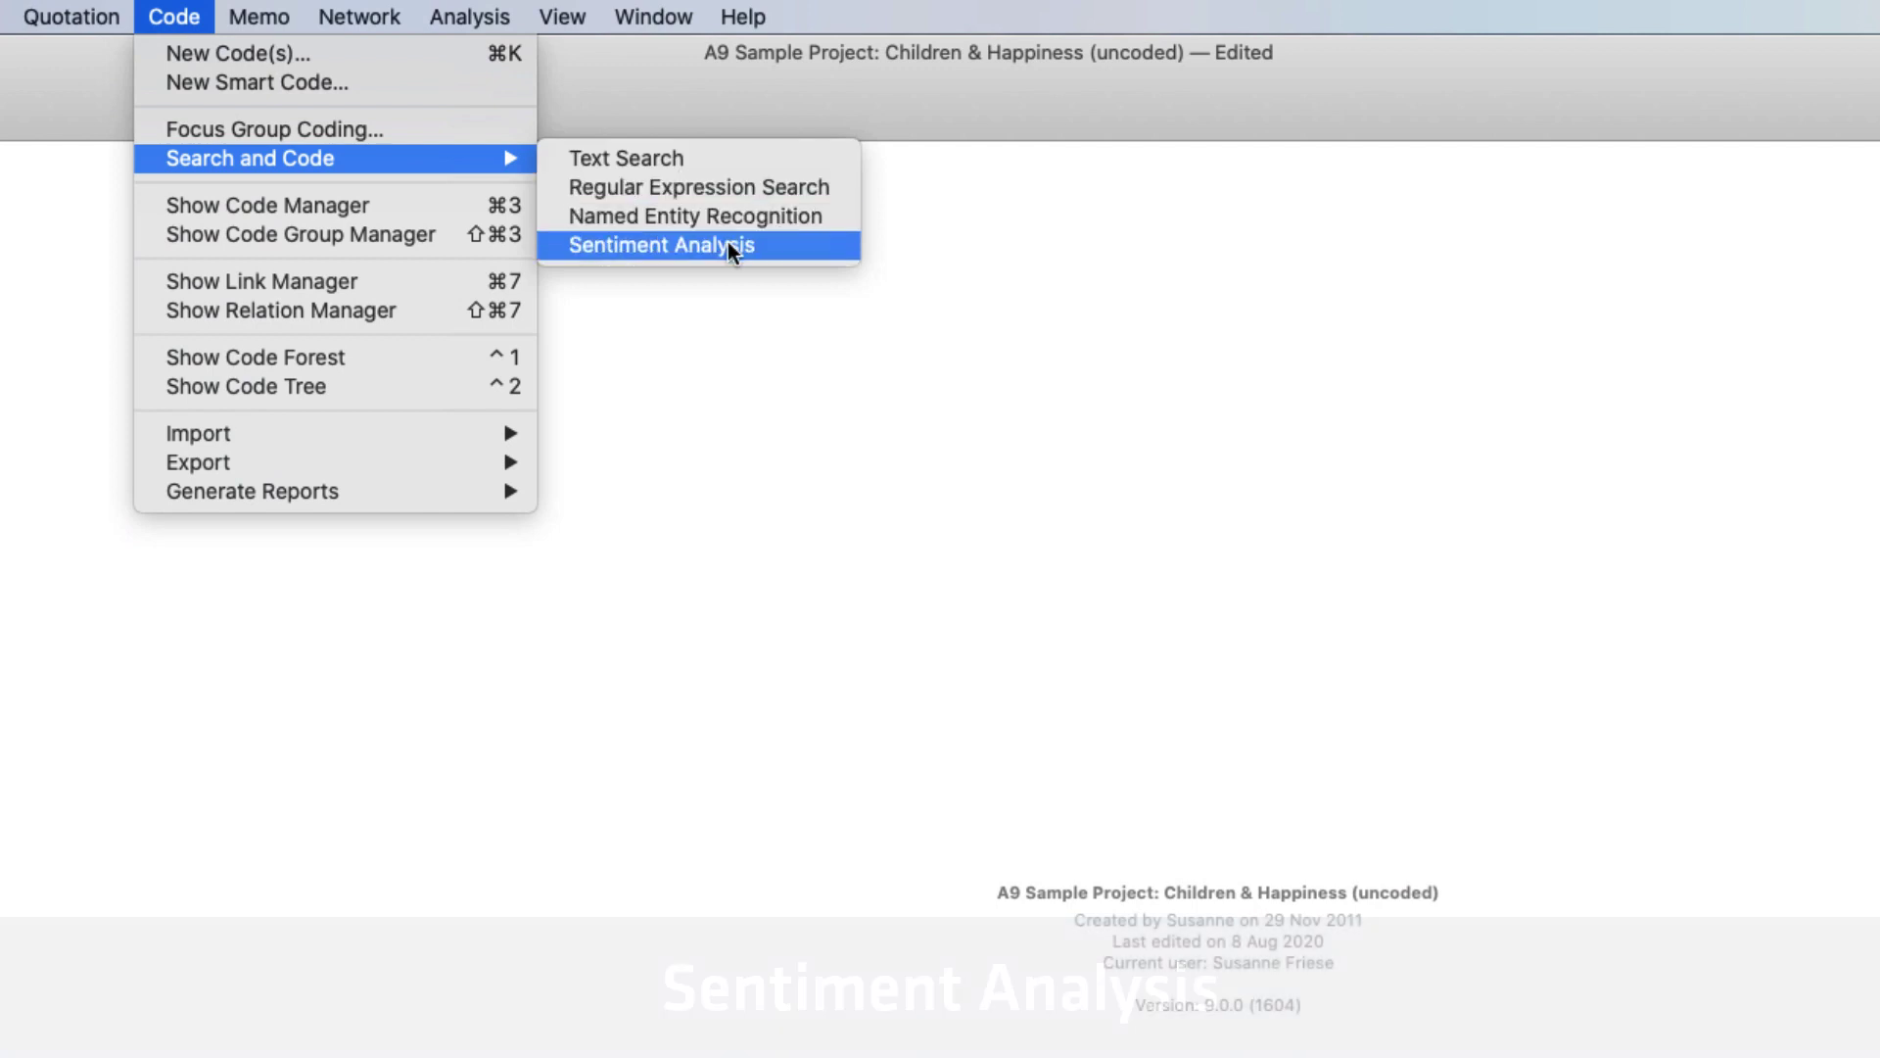
left_click(726, 243)
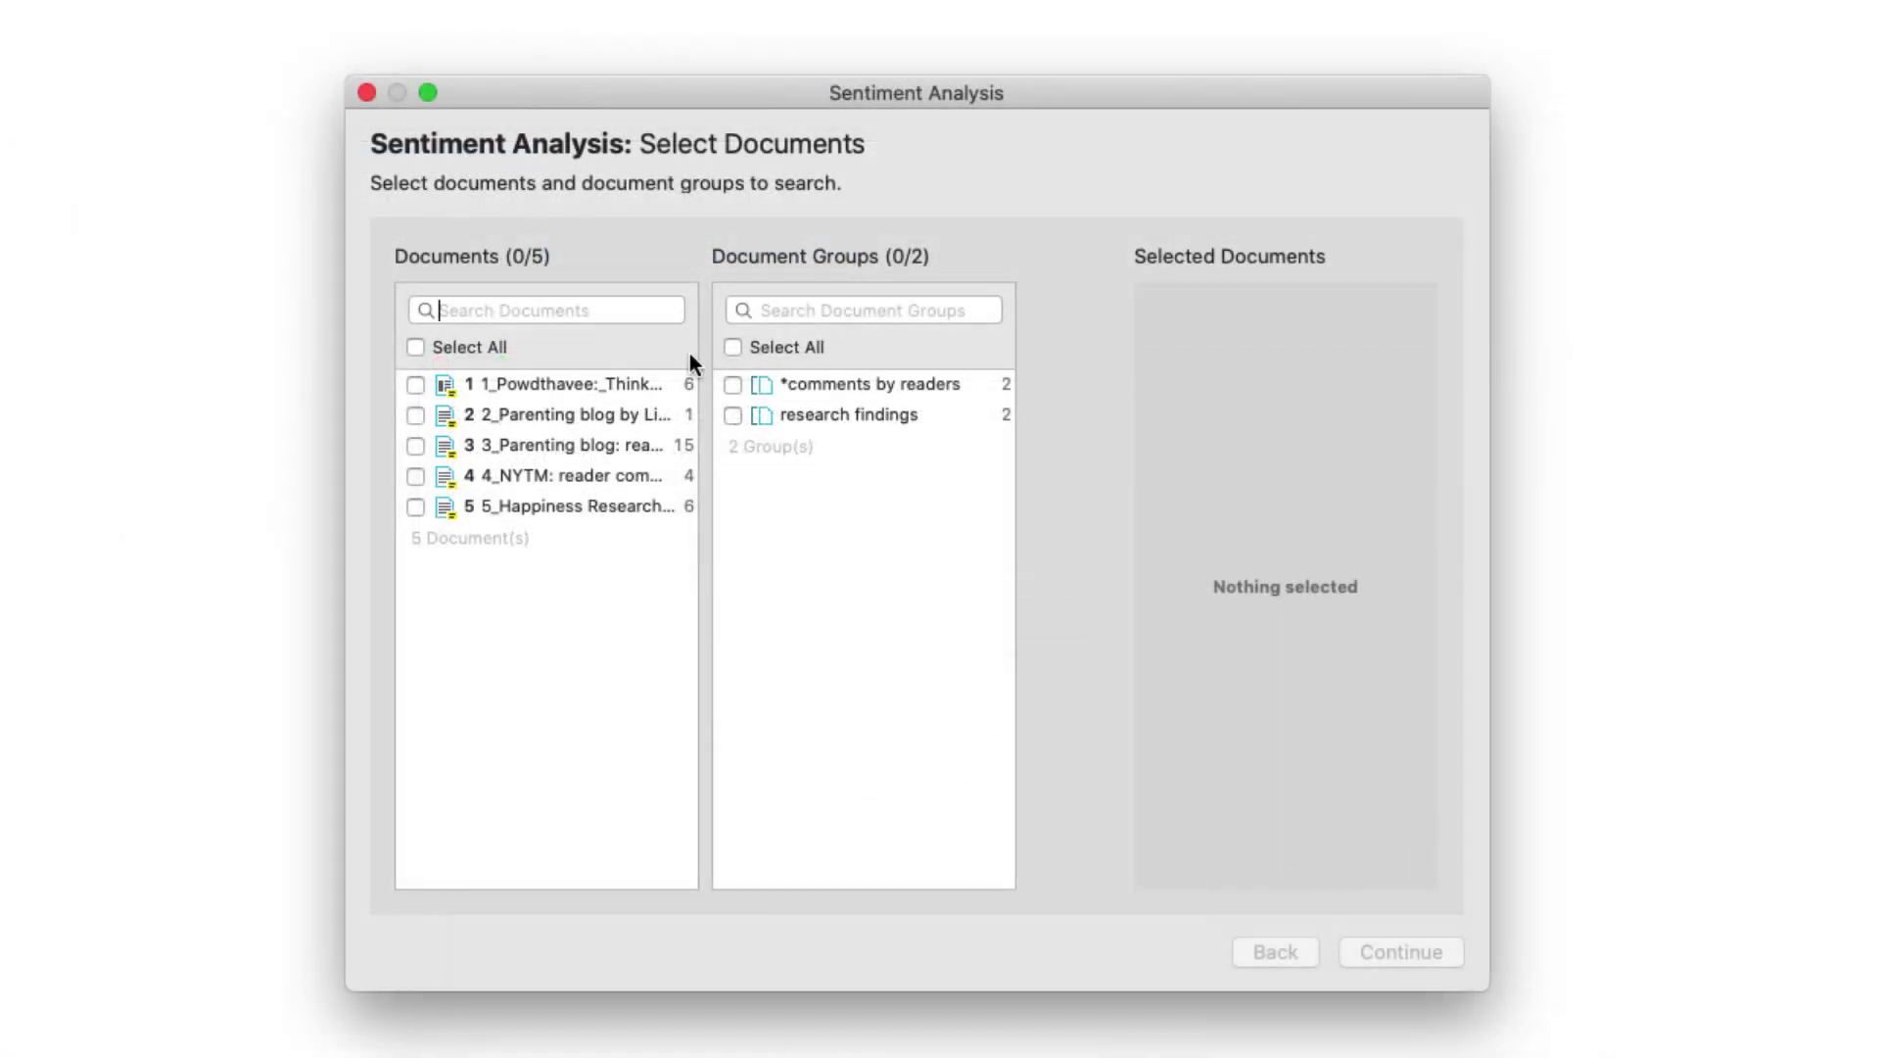
left_click(732, 385)
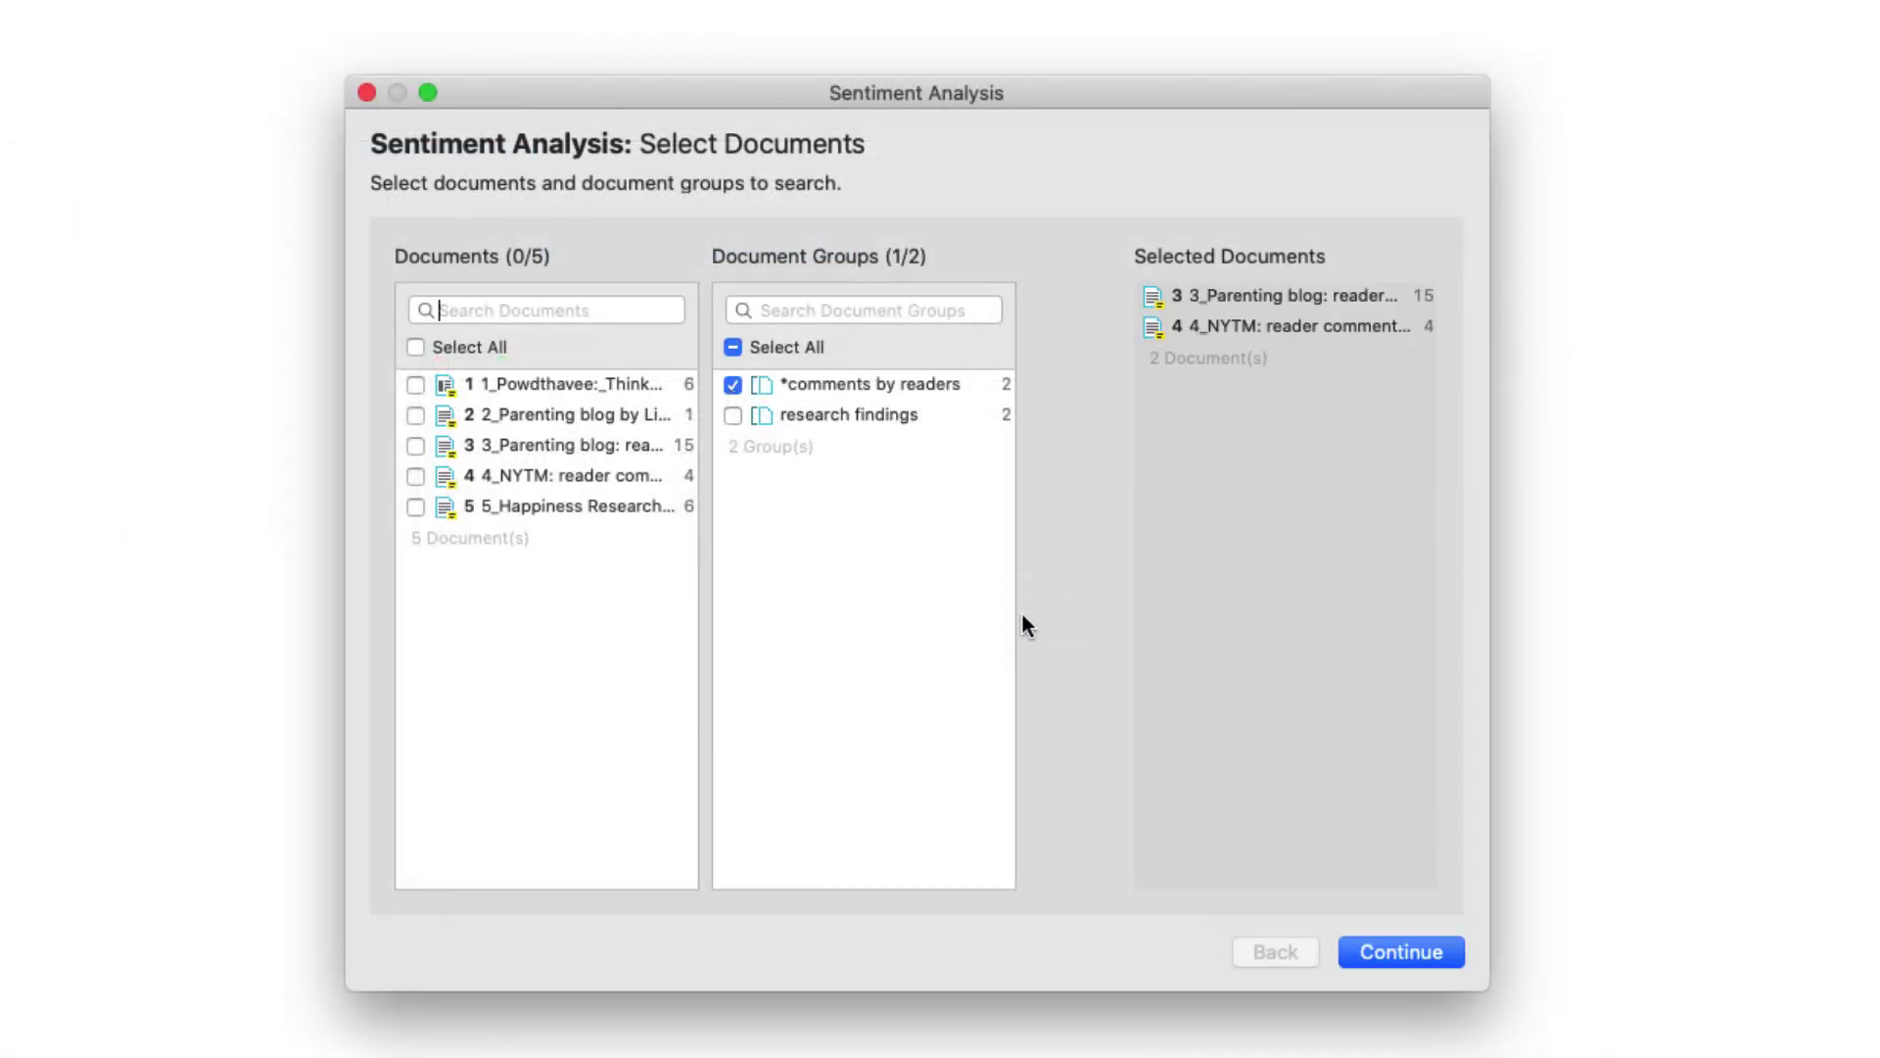
left_click(1412, 949)
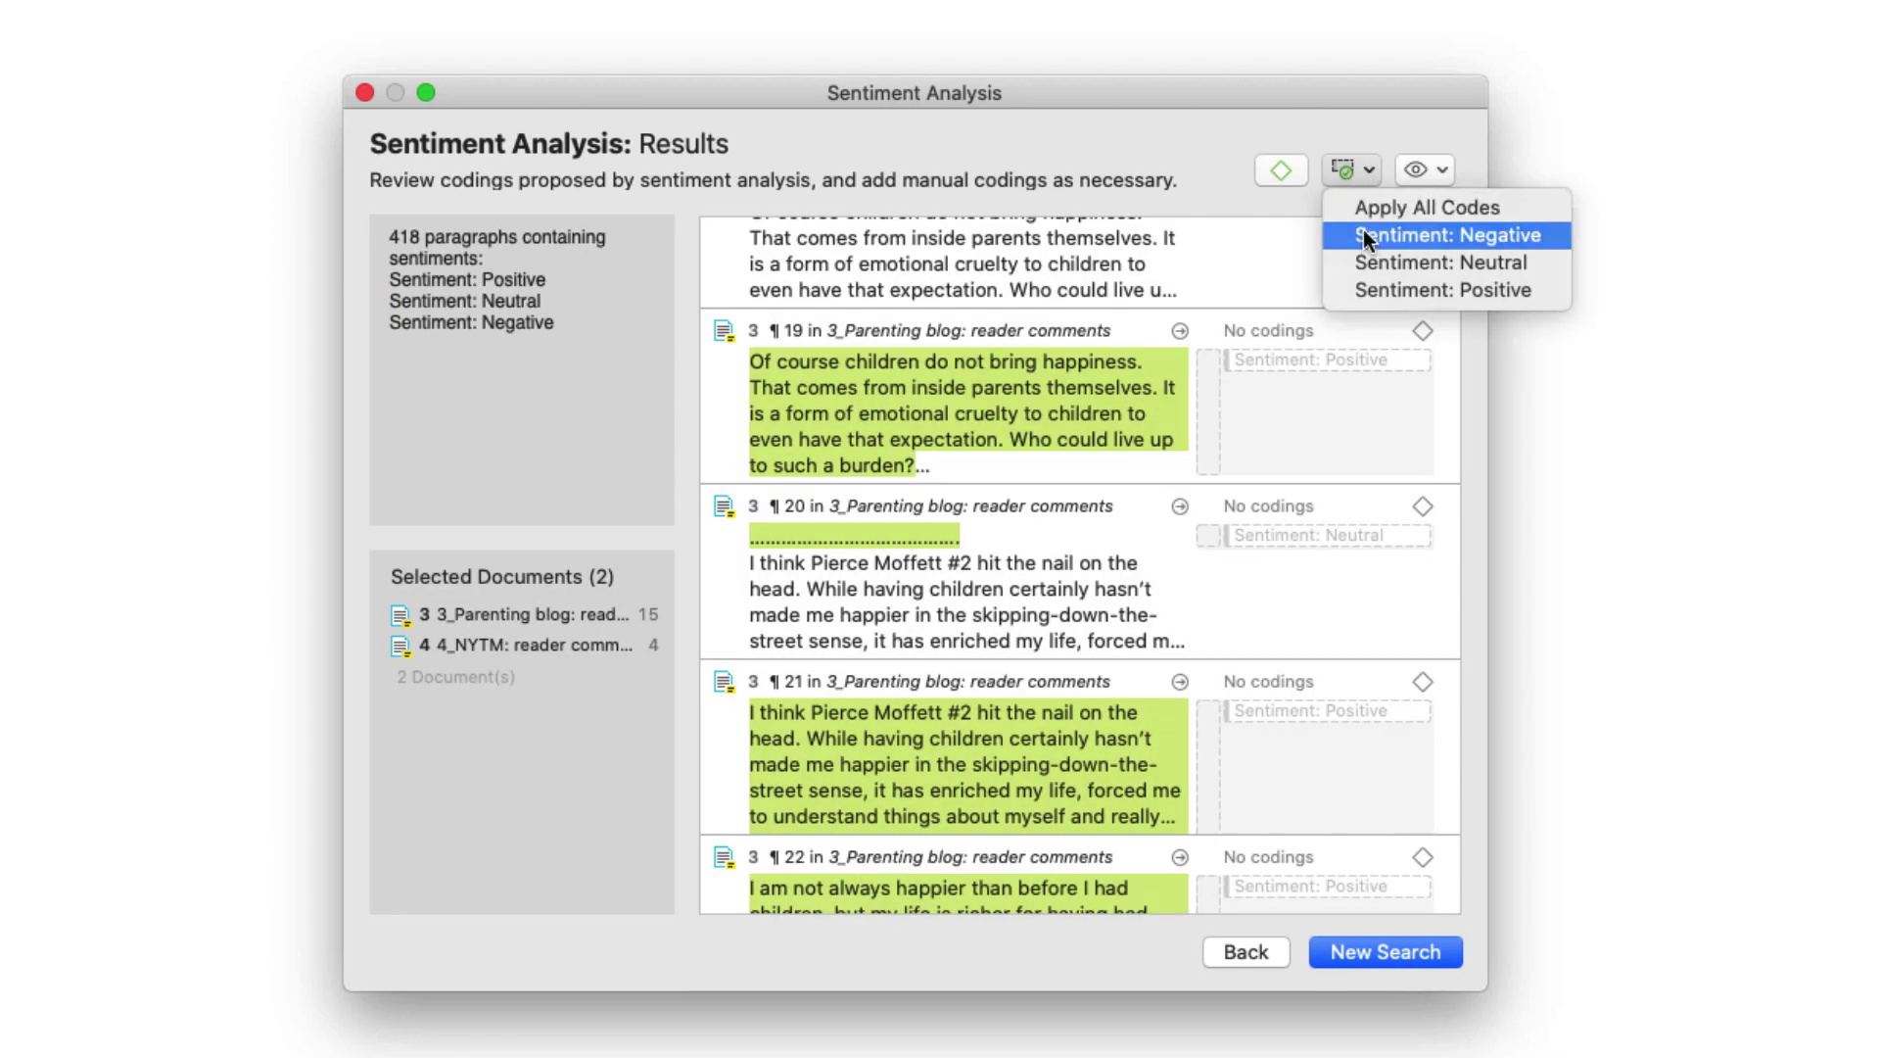
Apply the Sentiment: Negative and Sentiment: Positive codings.
left_click(1365, 237)
left_click(1365, 178)
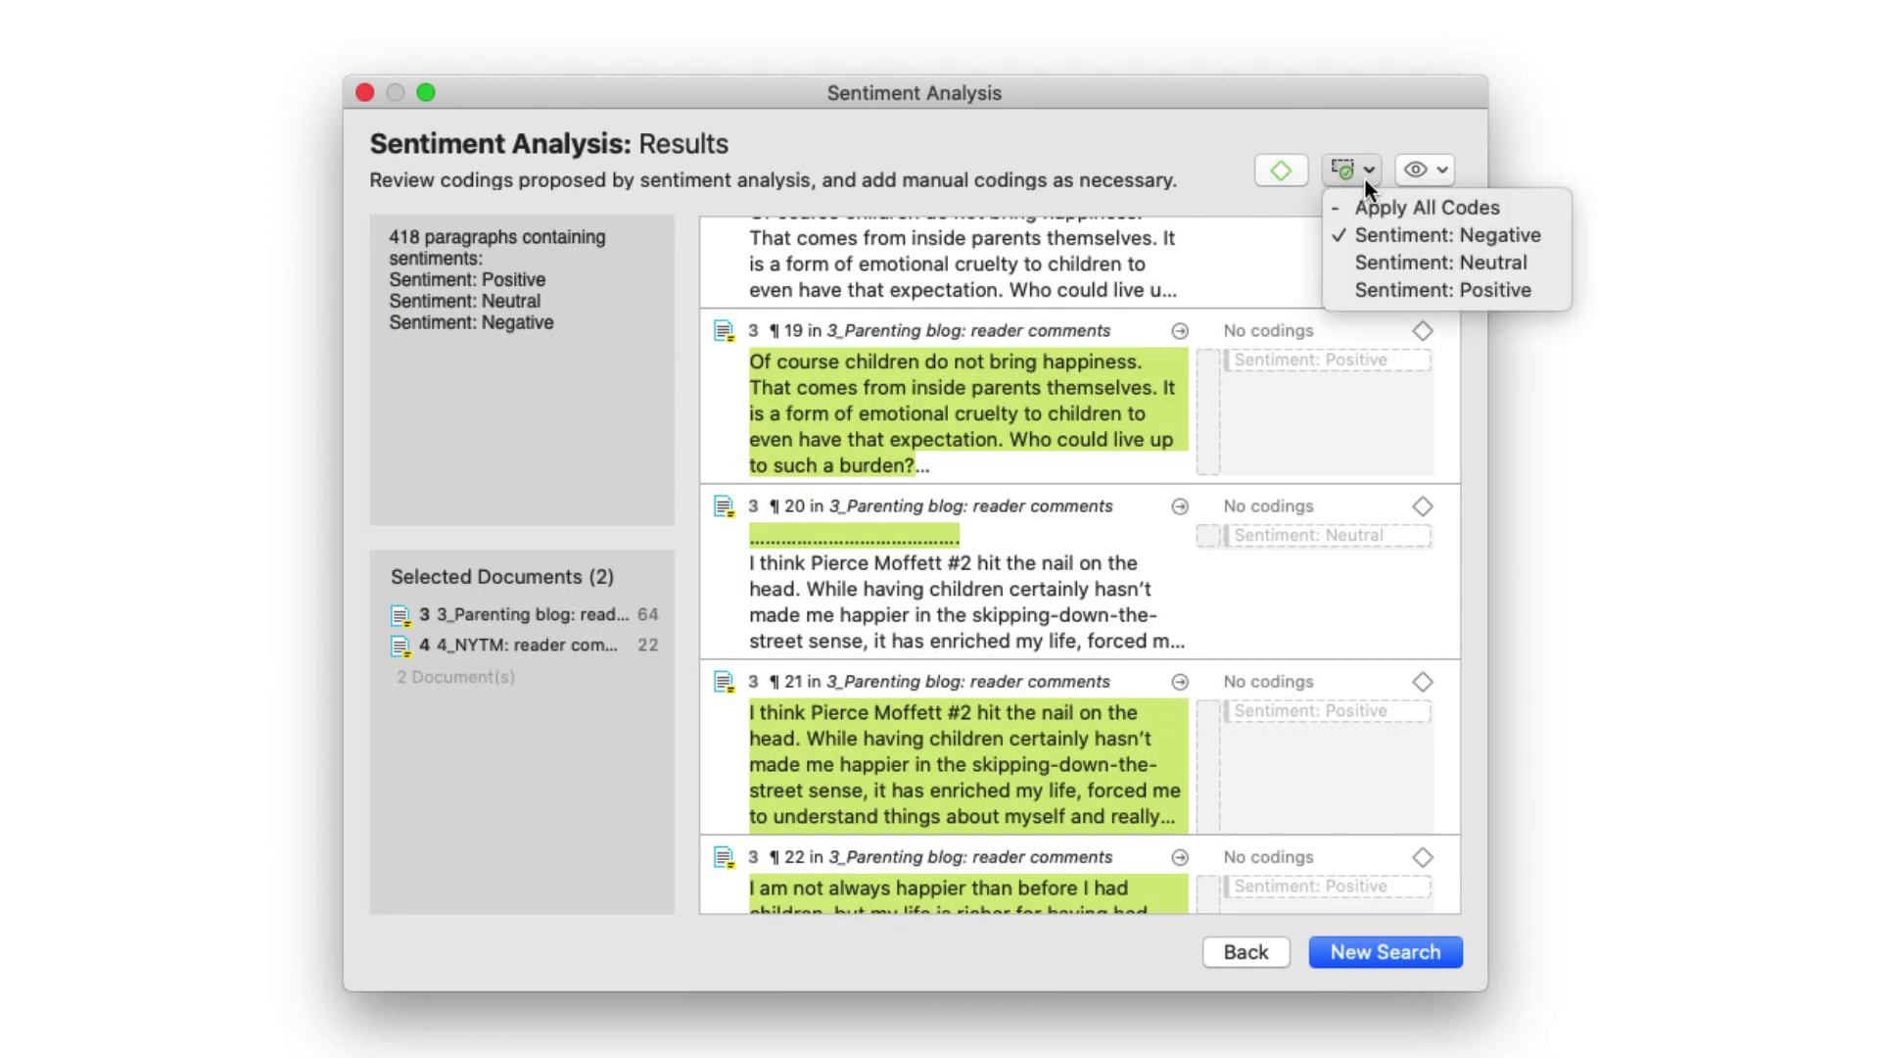
left_click(1365, 286)
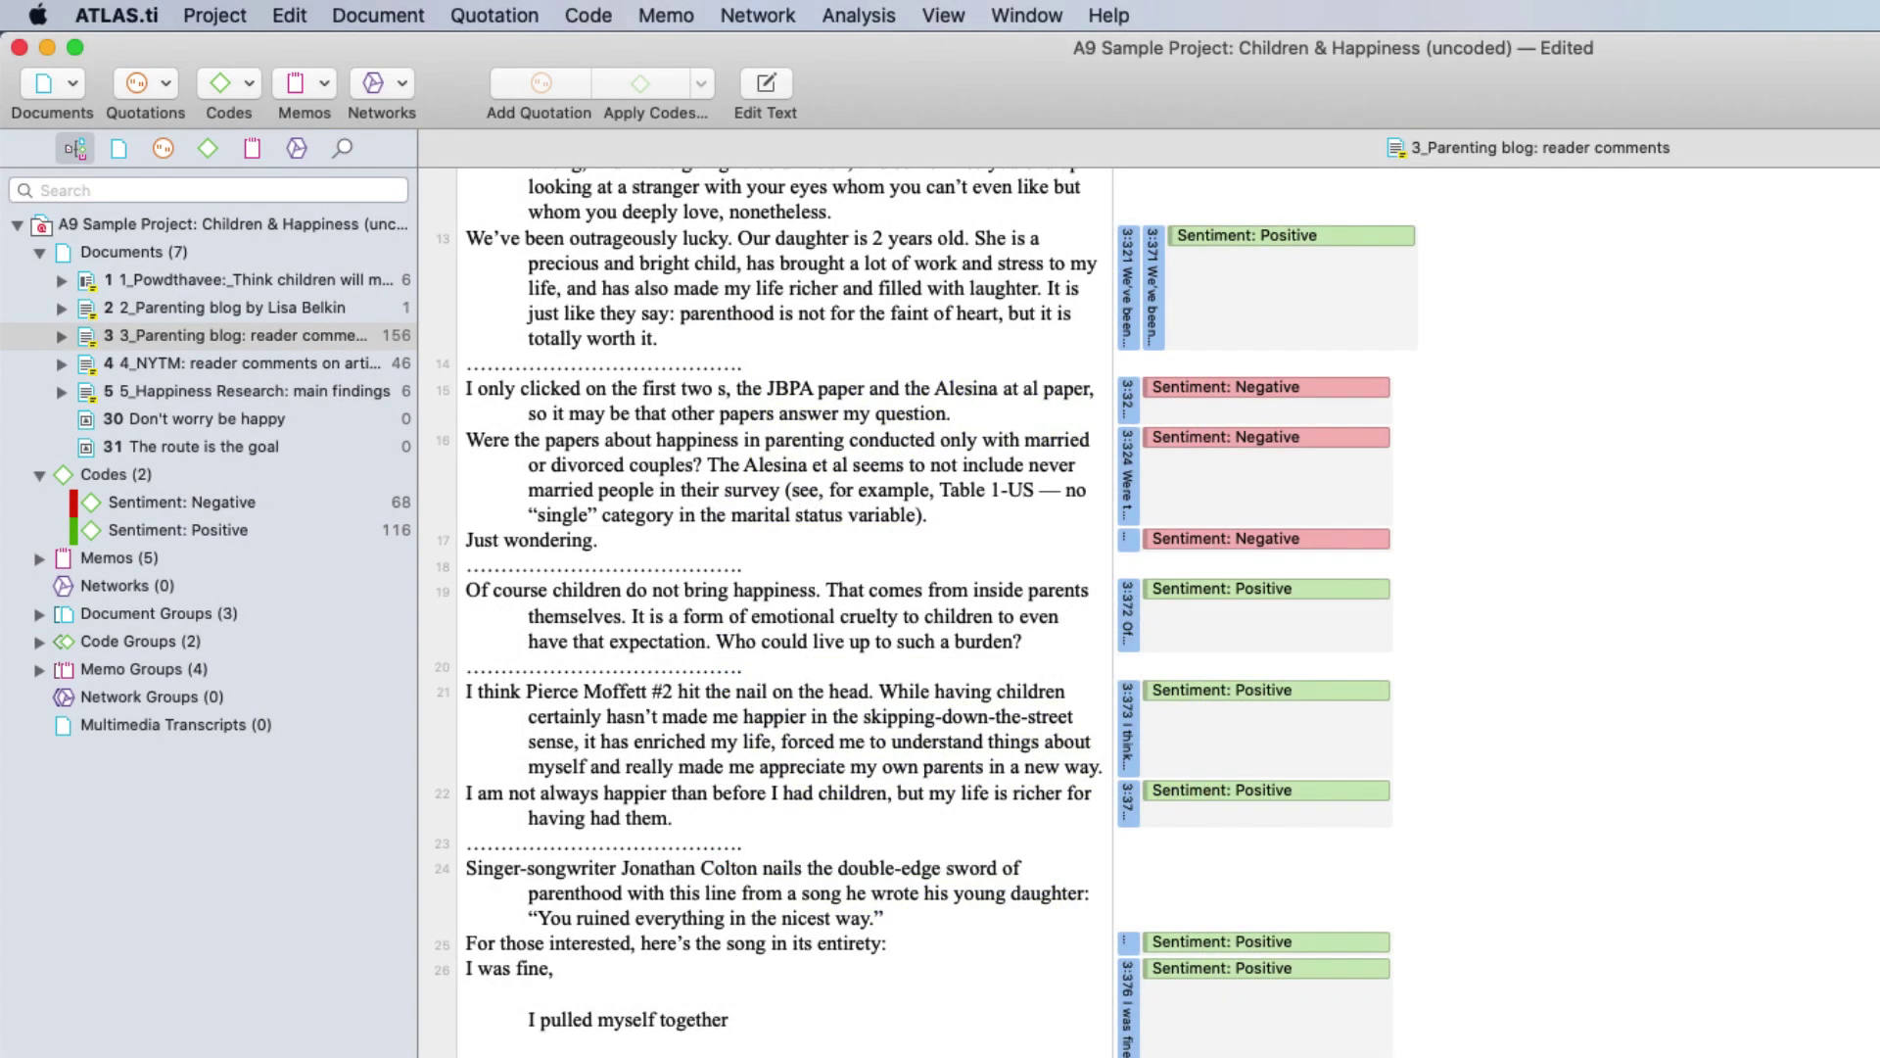
left_click_drag(404, 311, 924, 437)
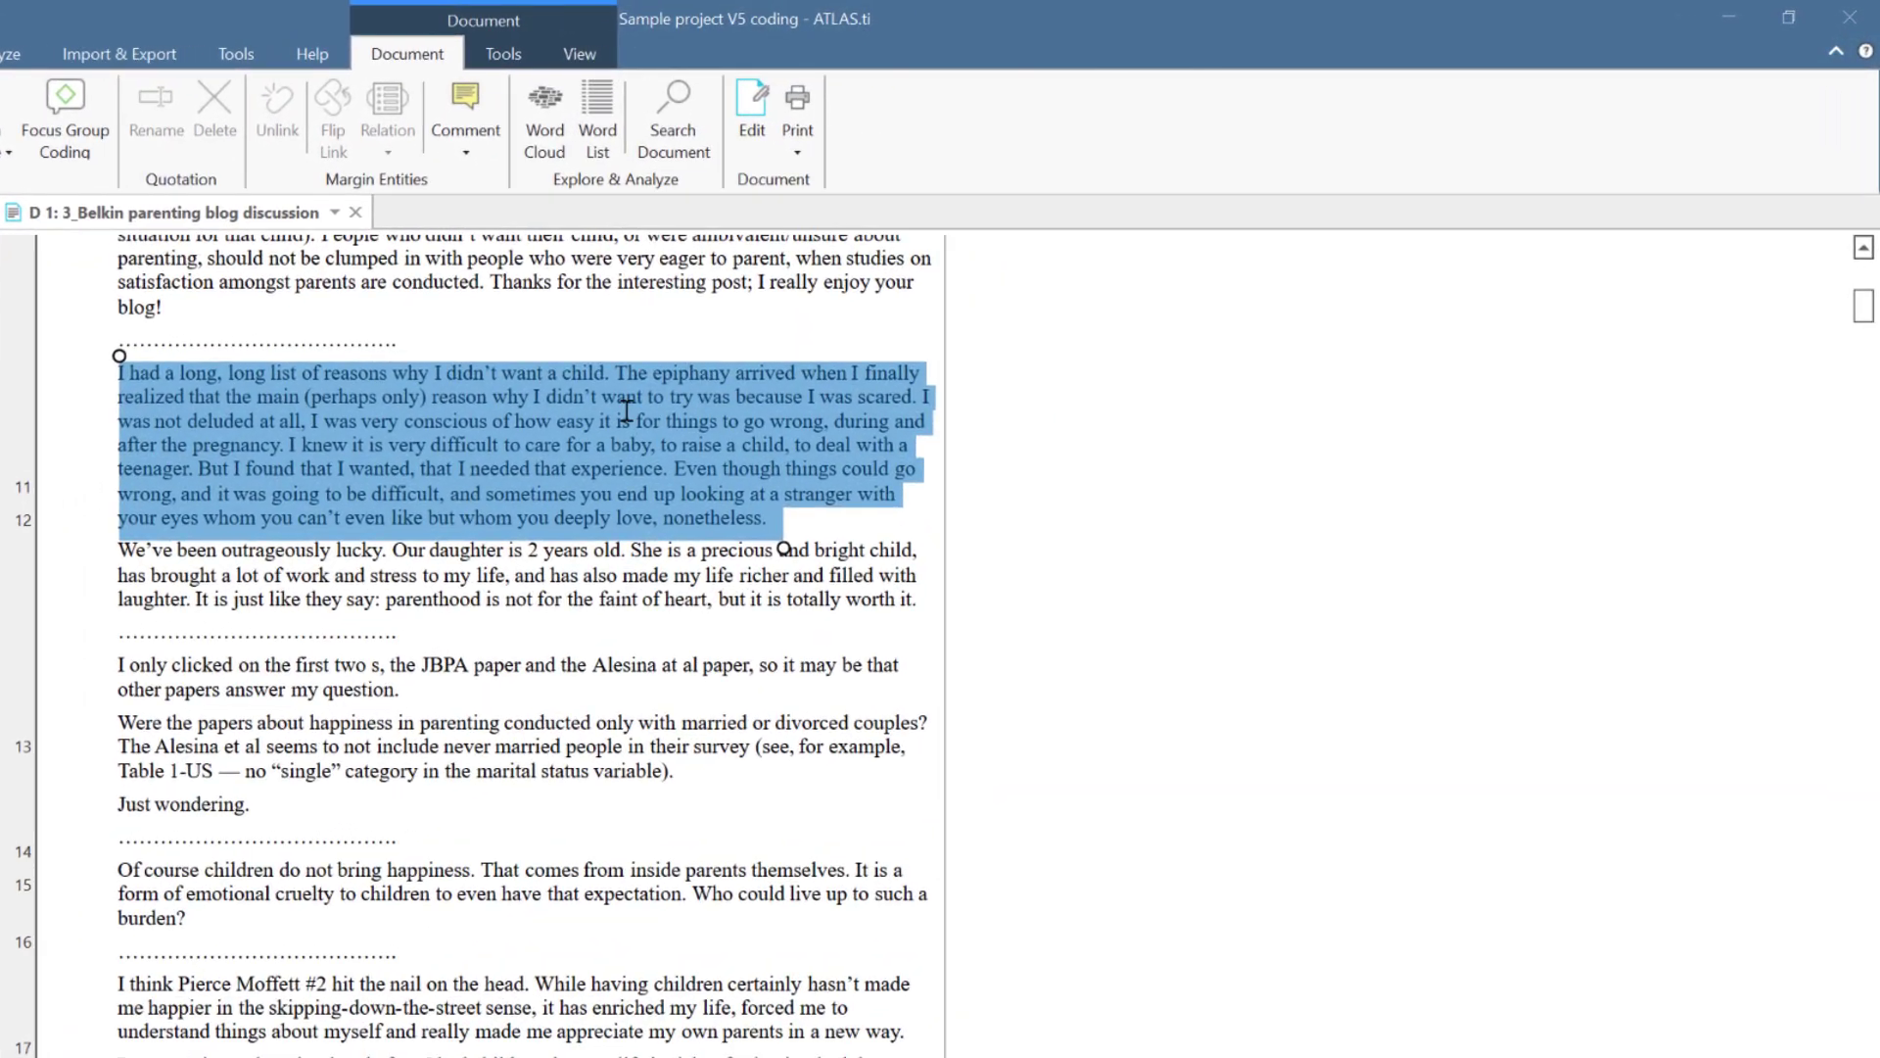
Code the selected paragraph with a new code 'reasons for having children'.
right_click(625, 410)
left_click(609, 426)
type("reasons for having childre")
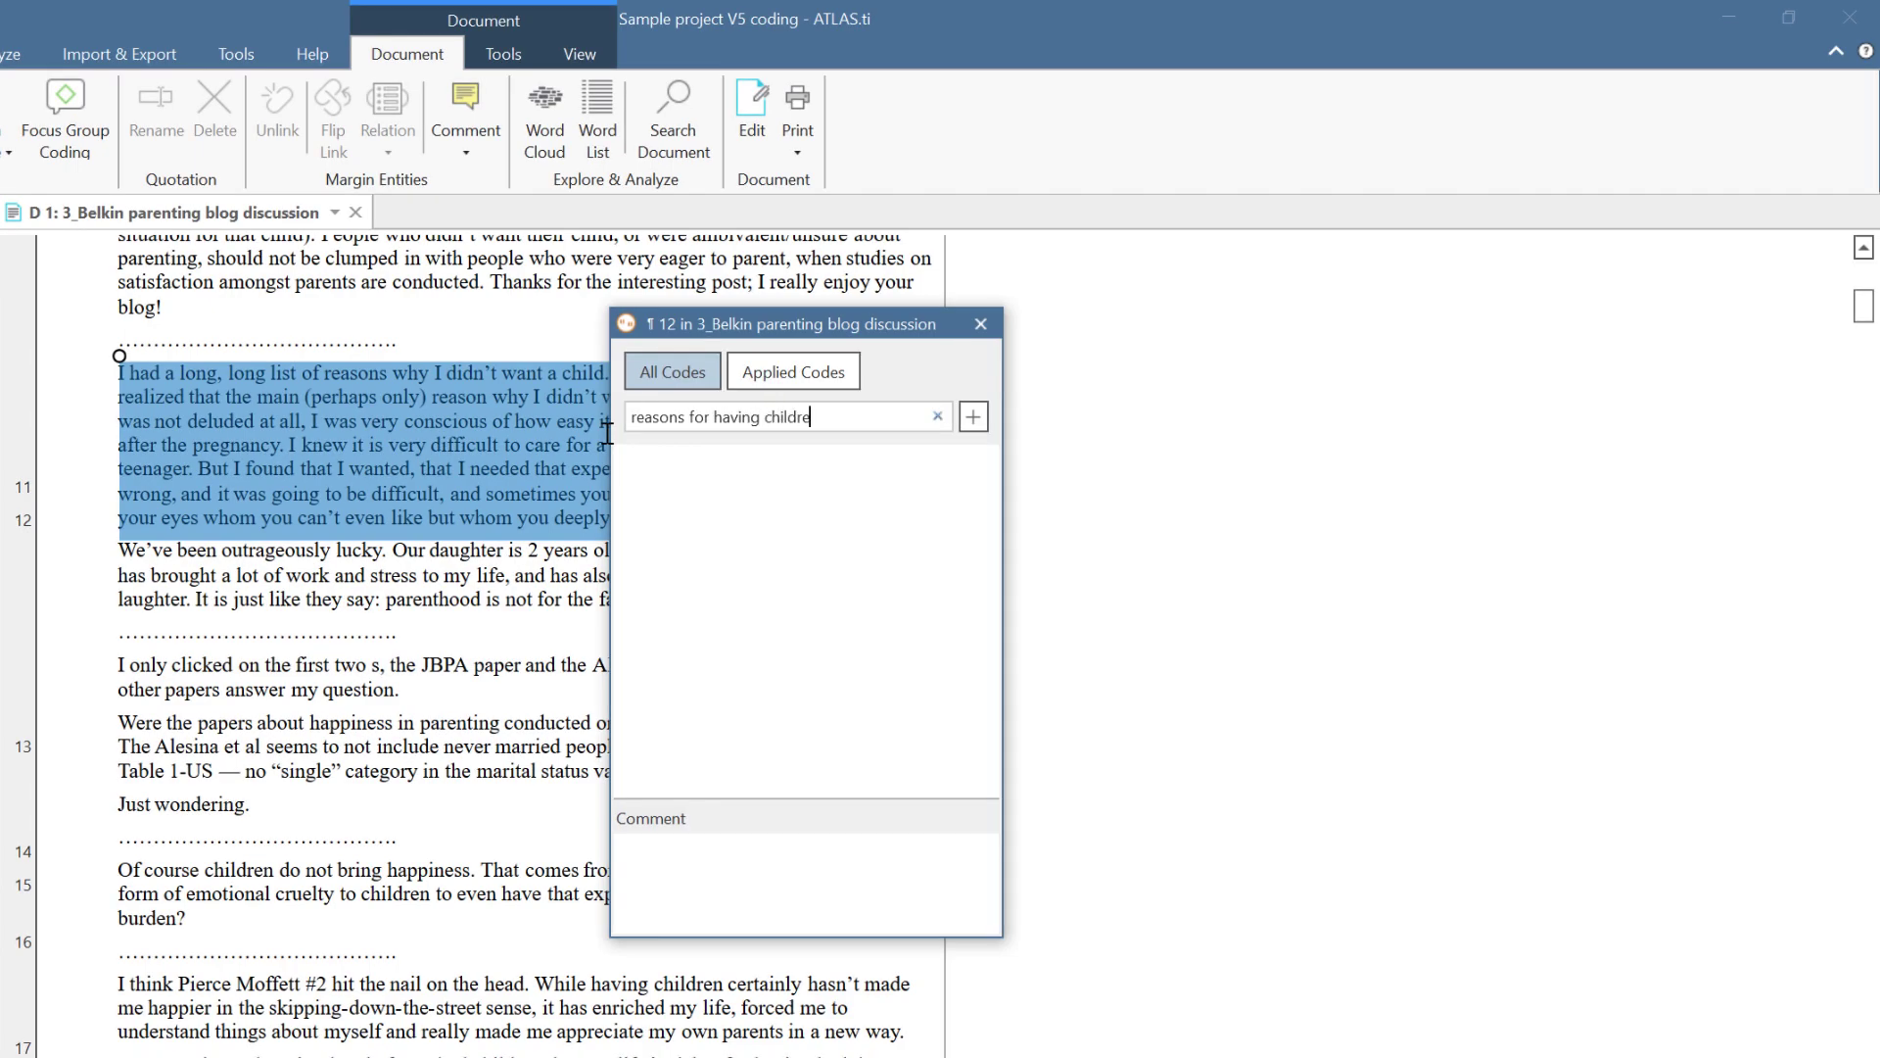
type("n")
left_click(966, 425)
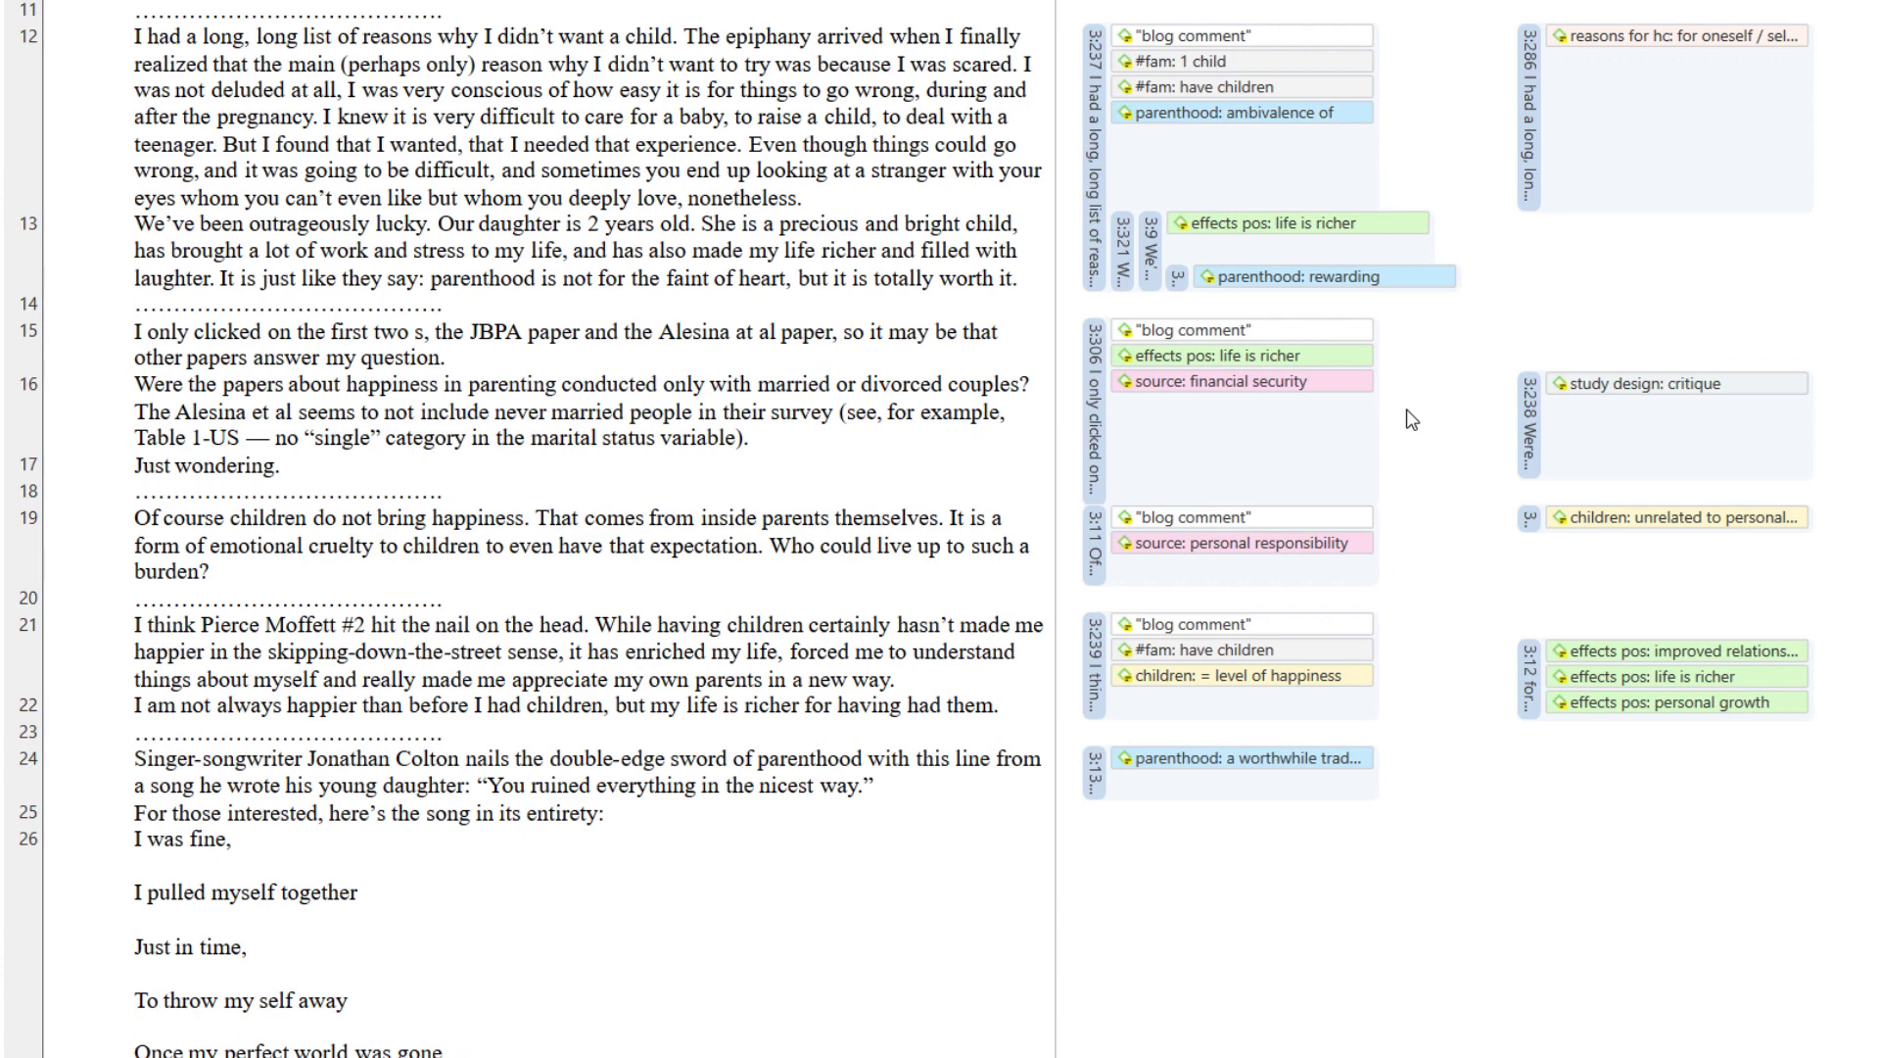
On quotation 3:306, add study design: asking the wrong question and remove source: financial security.
left_click(1095, 381)
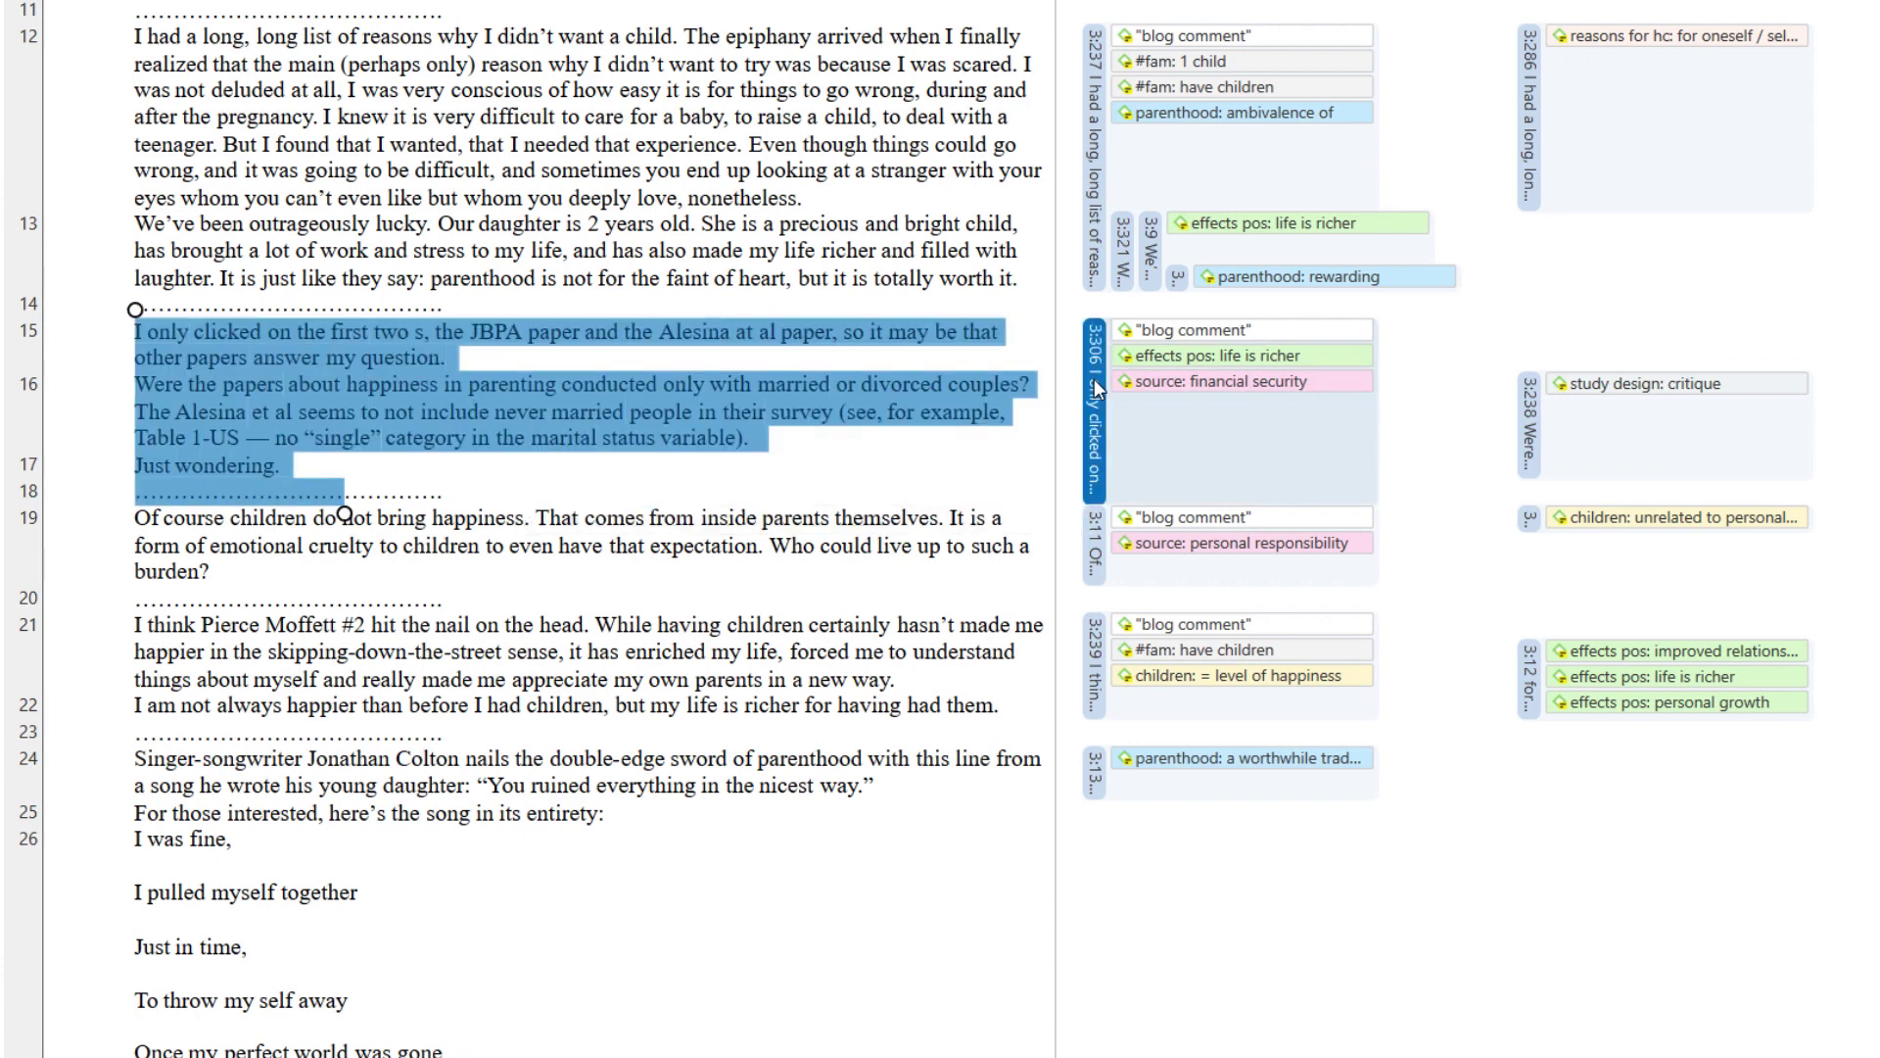
double_click(1095, 387)
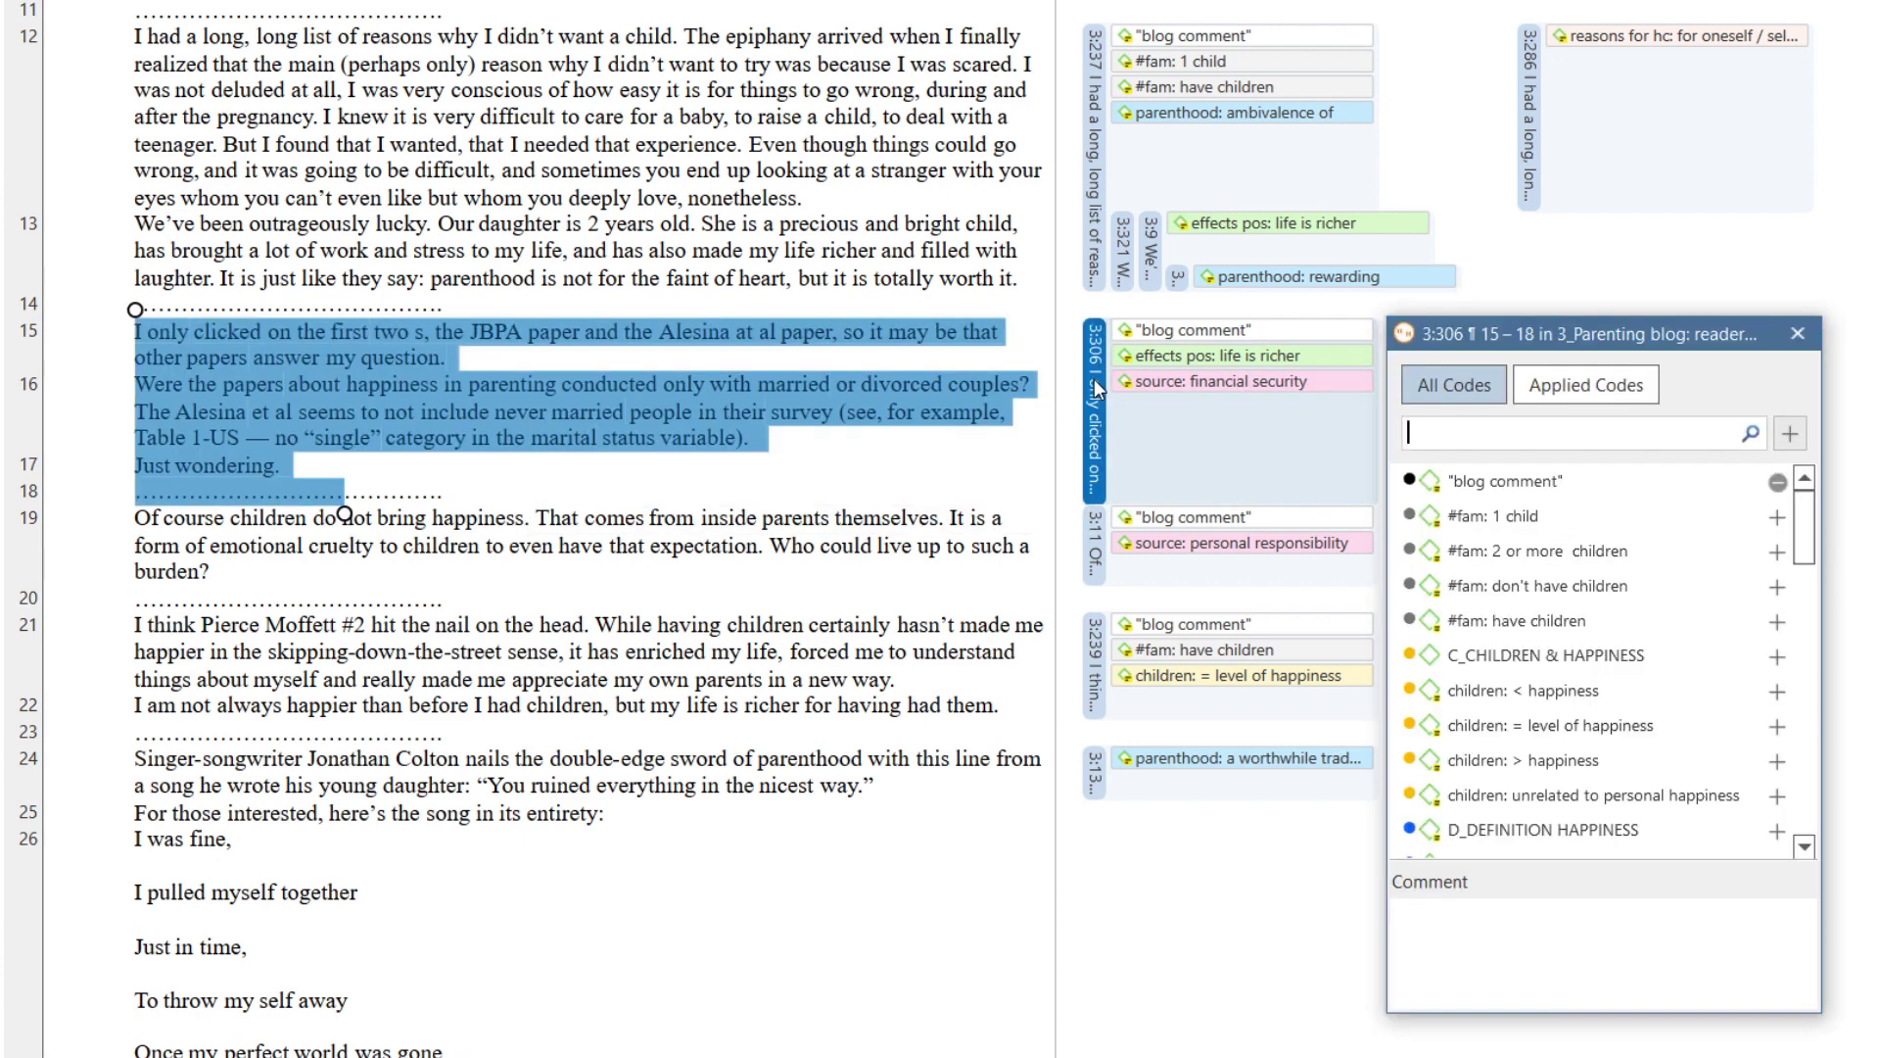
type("stud")
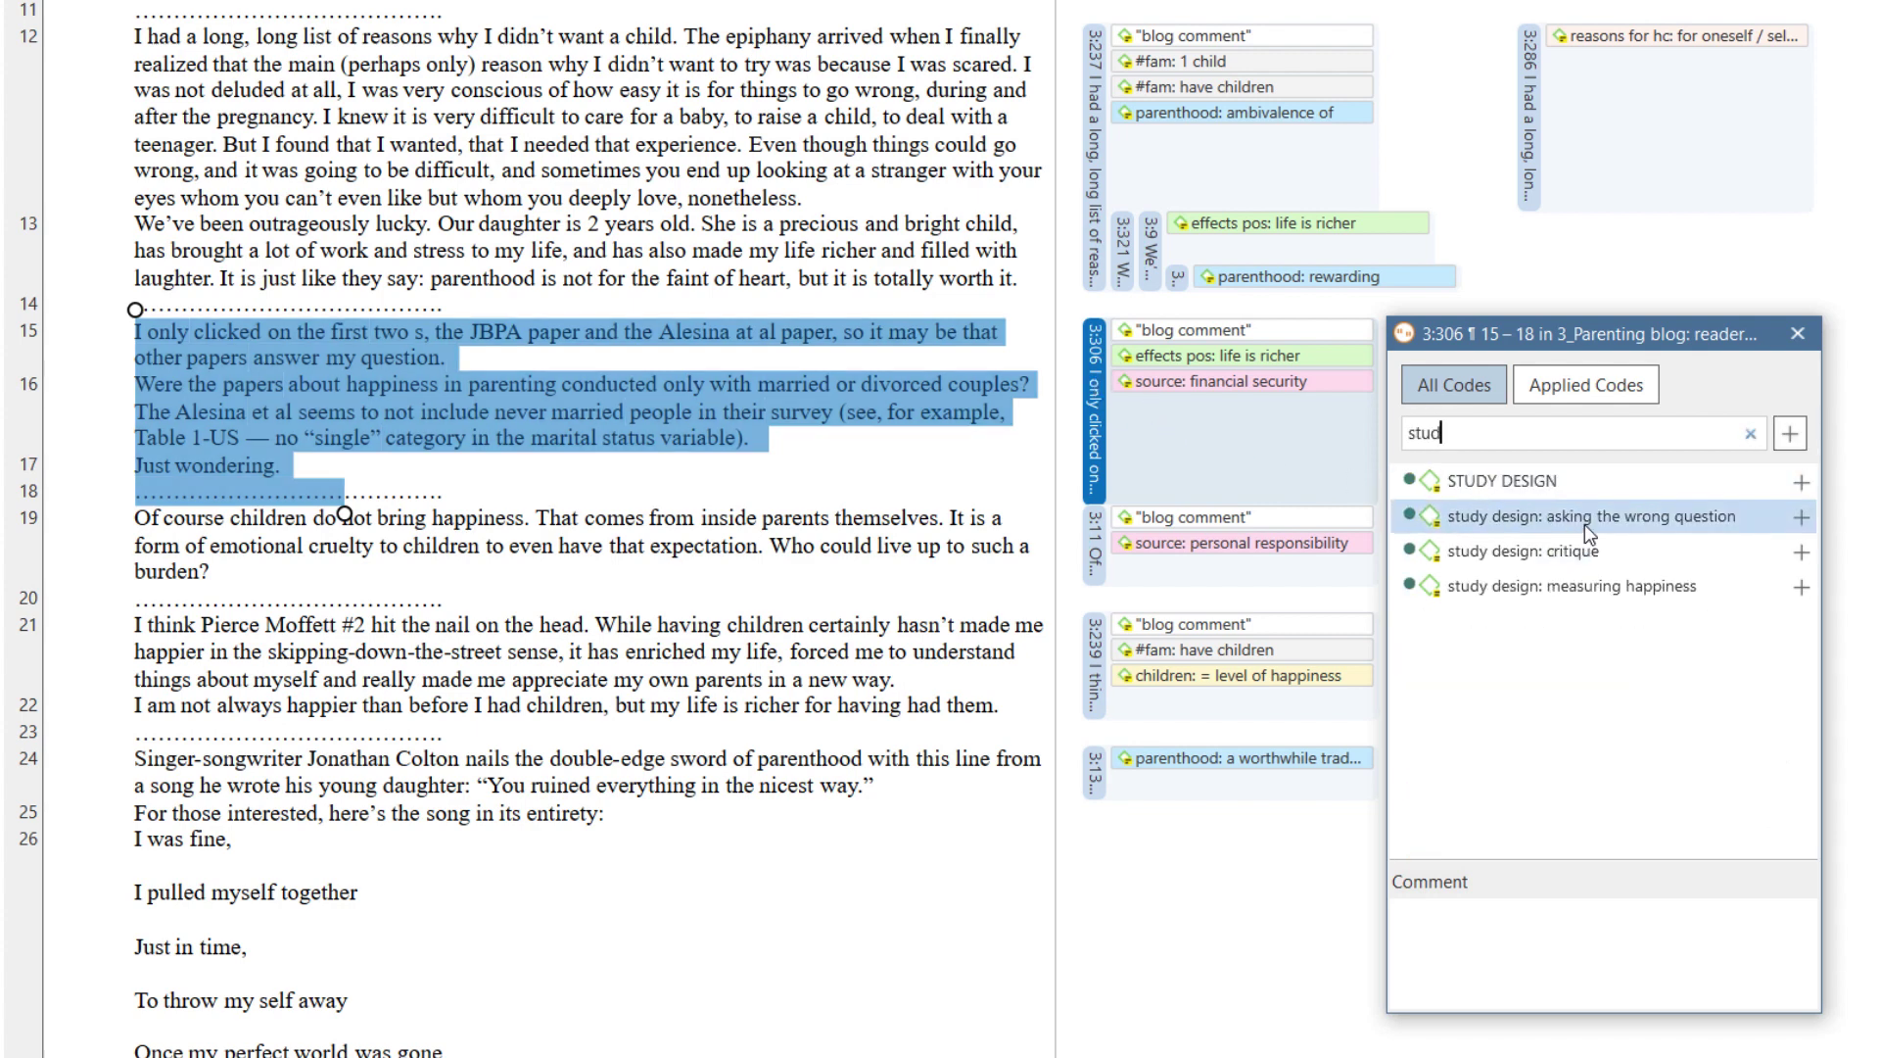
left_click(1798, 516)
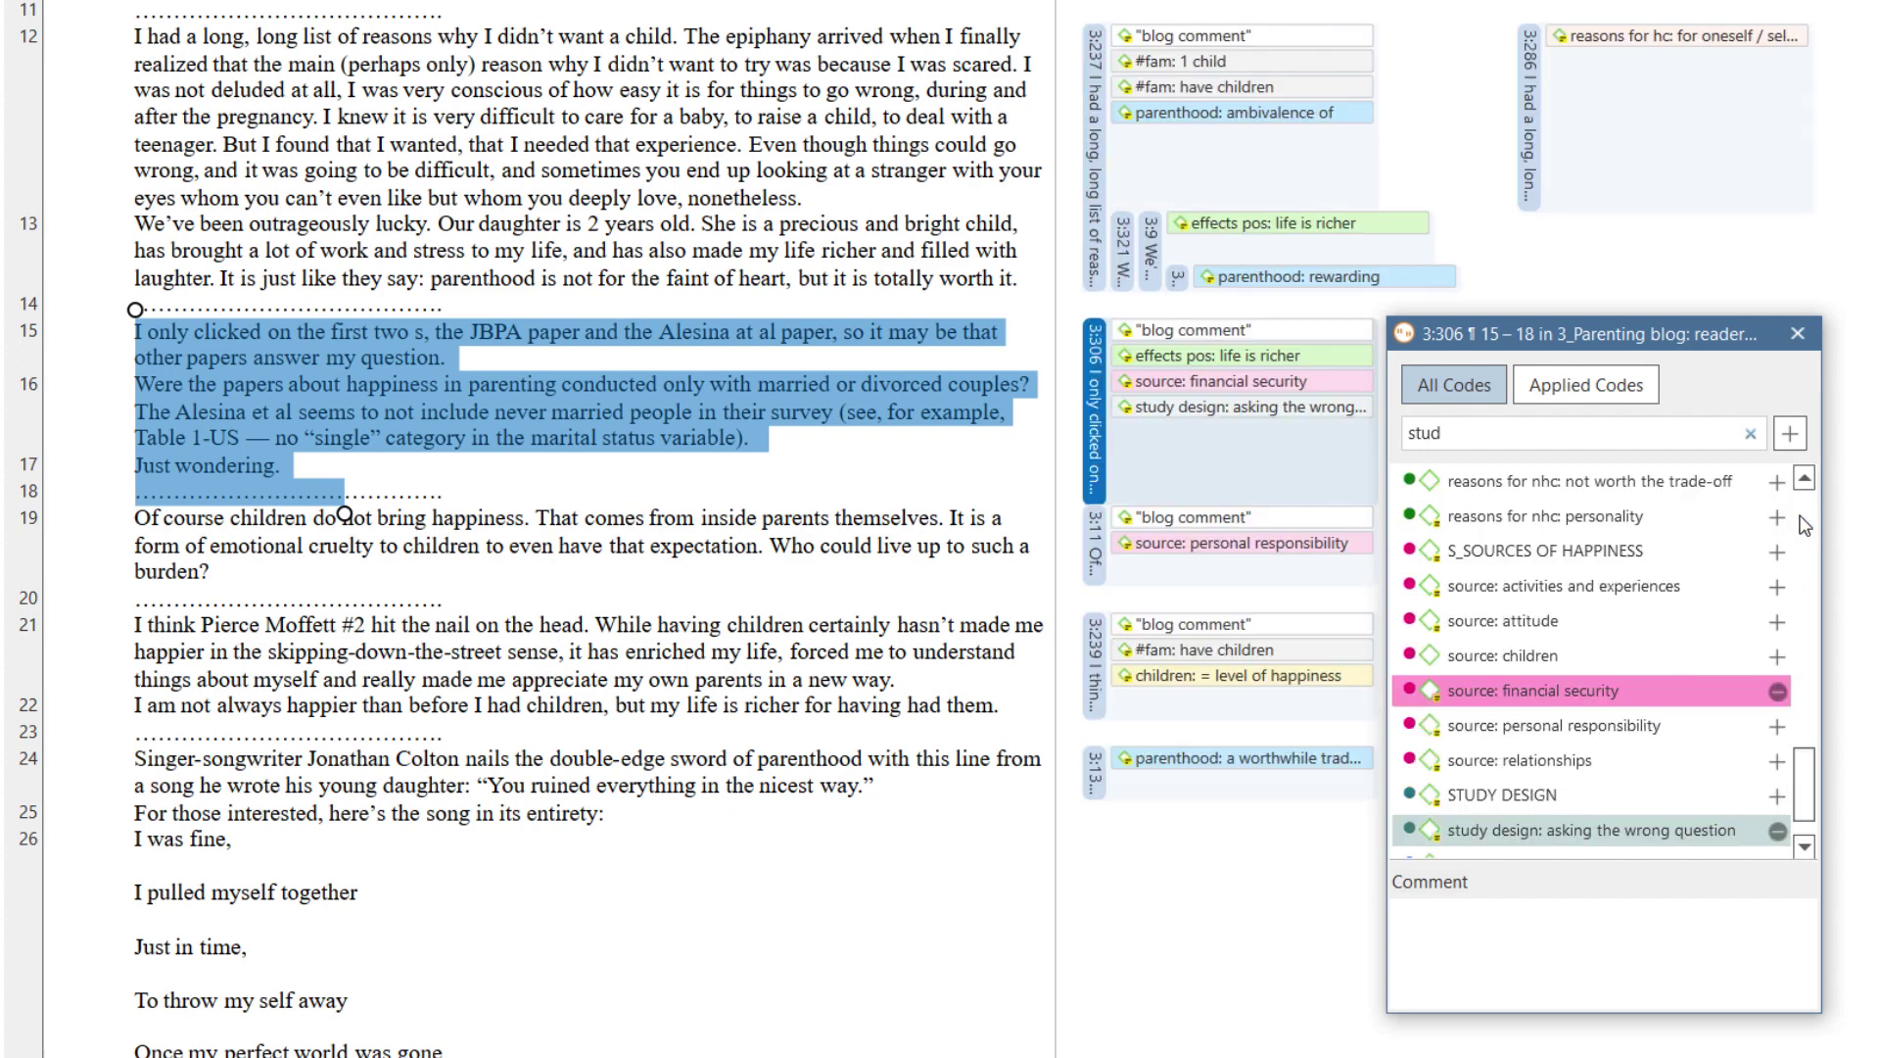
left_click(1610, 386)
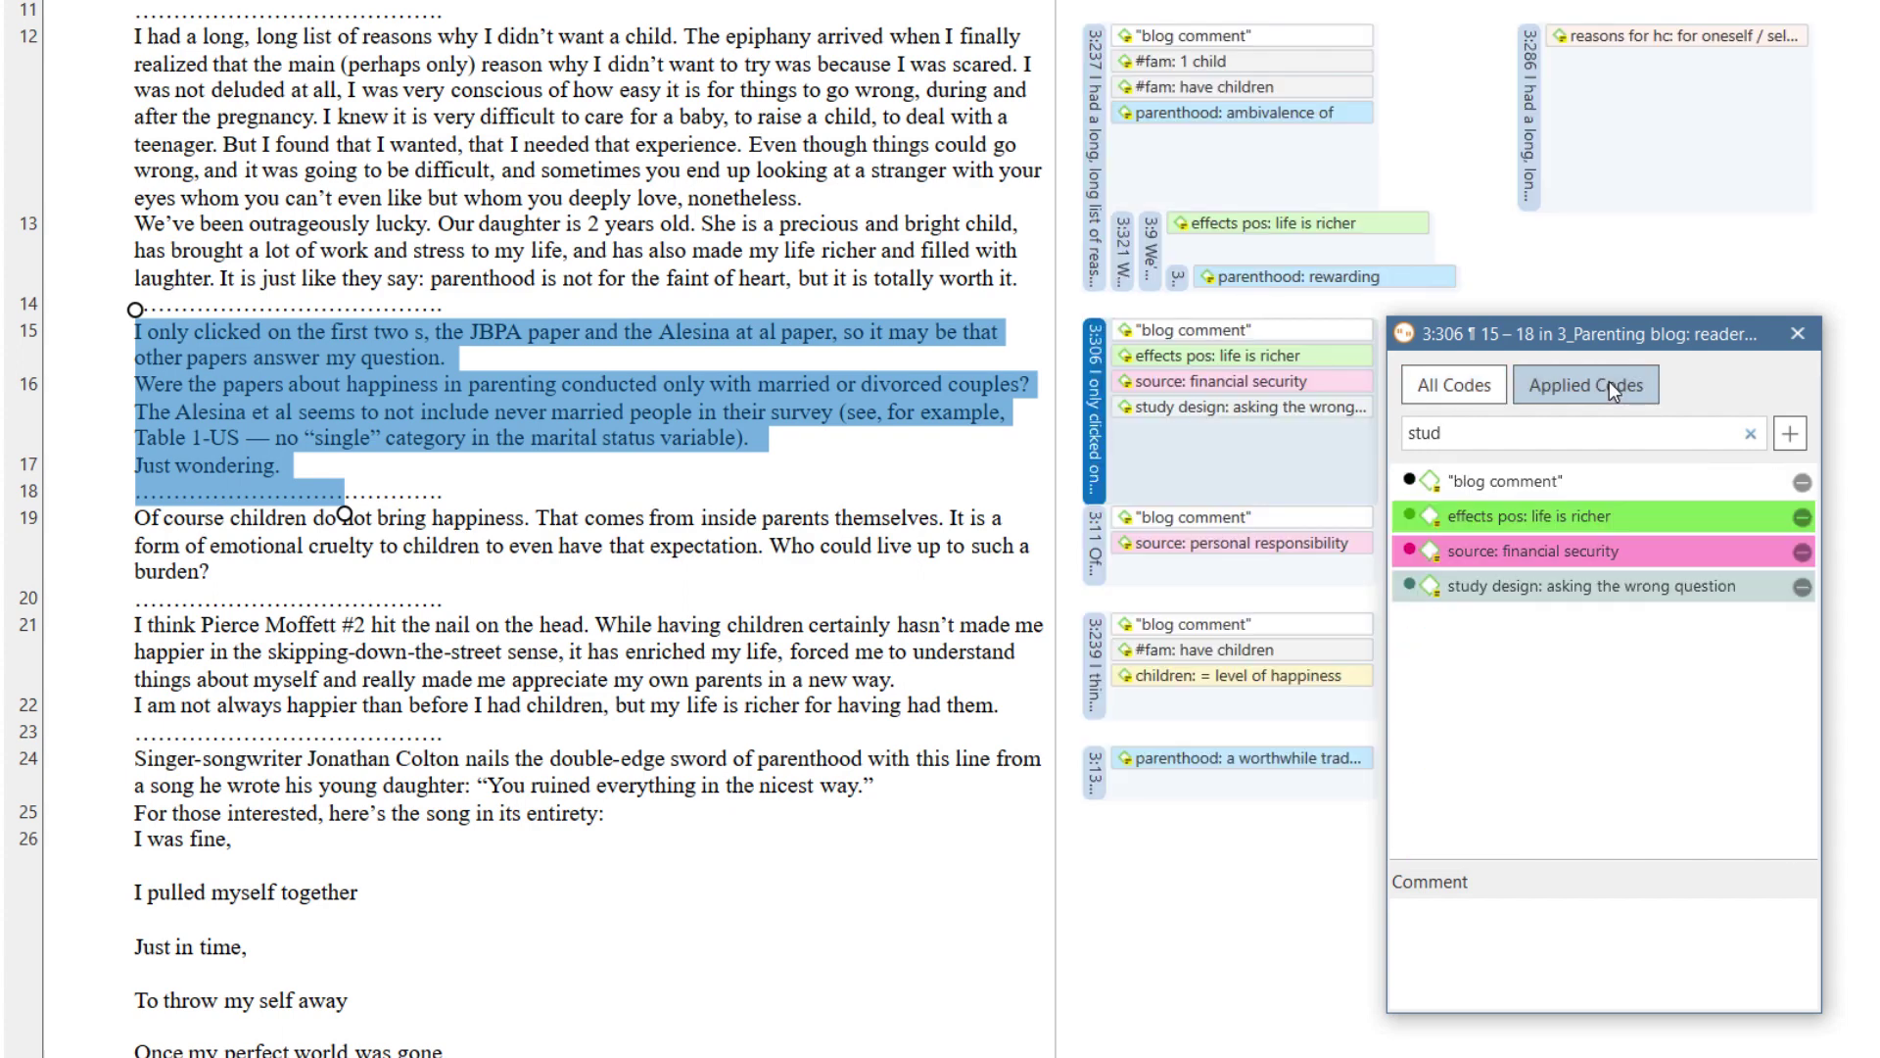
left_click(1802, 551)
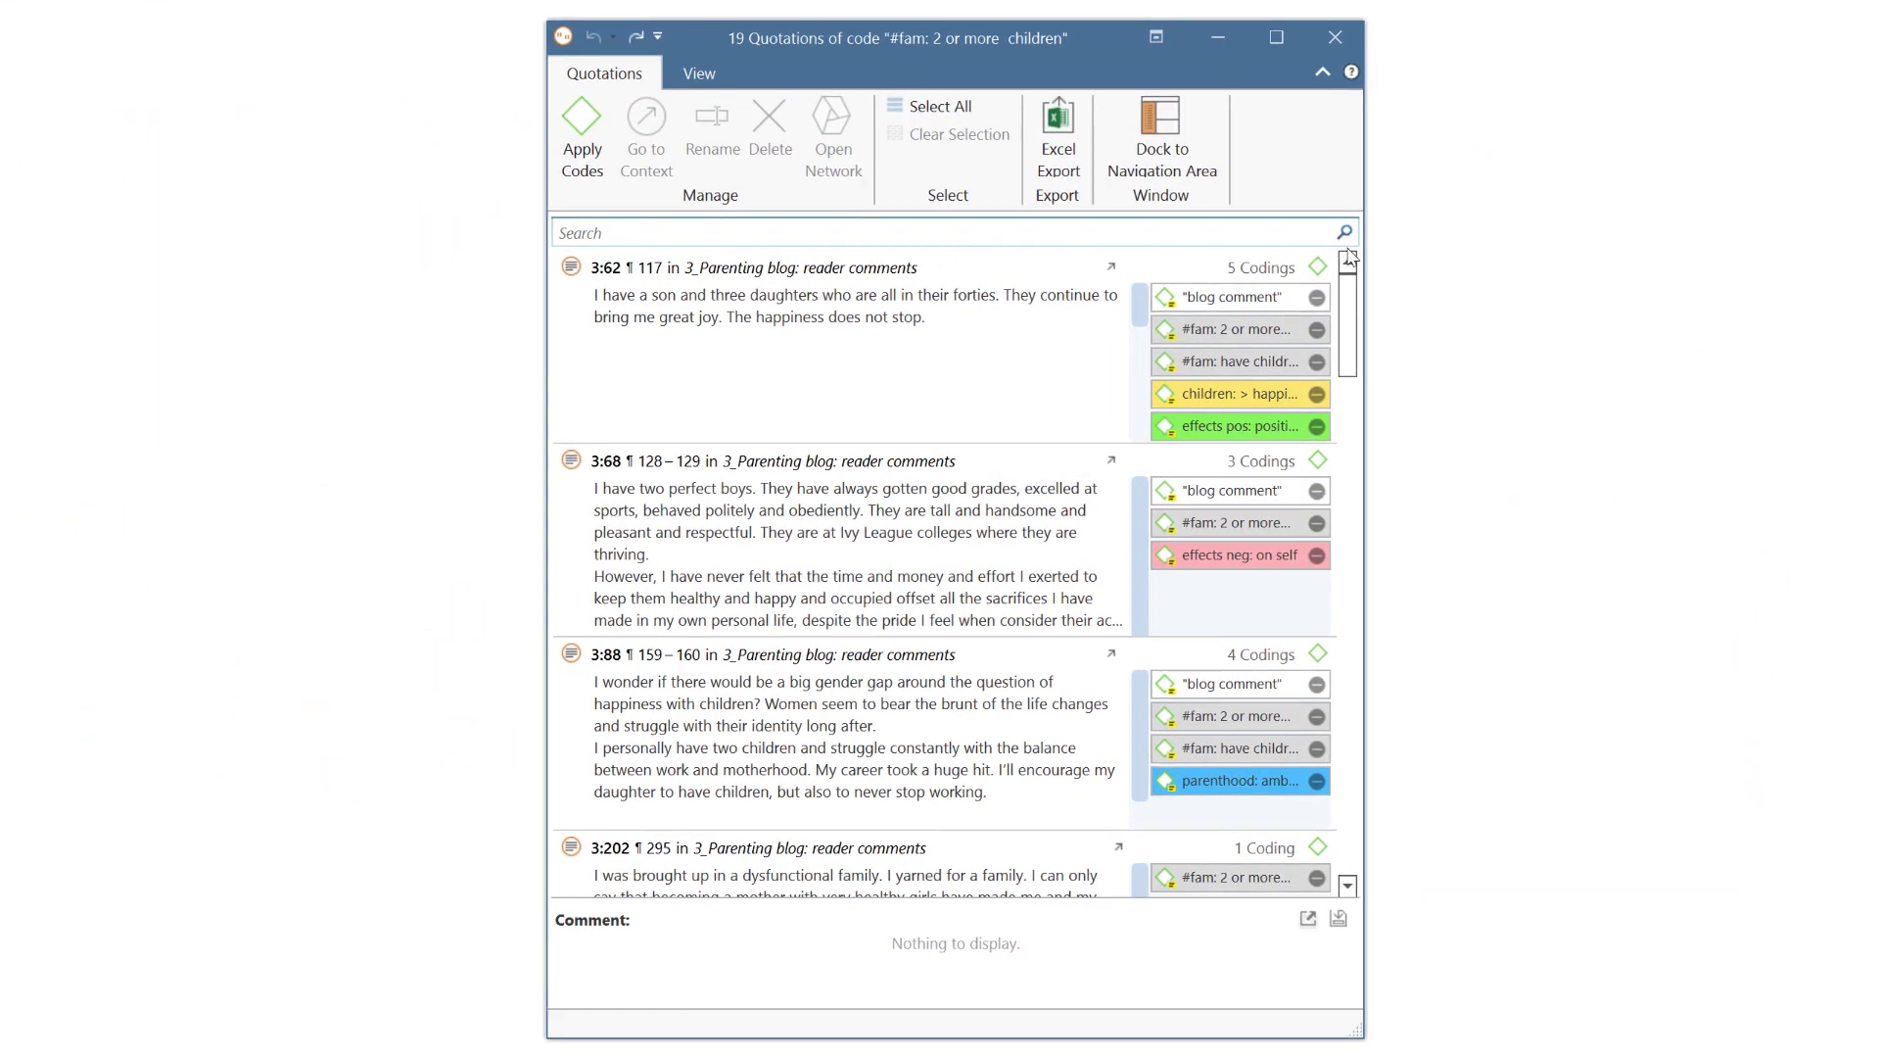
Save comment 'your thoughts and ideas about this quotation' on 3:202; remove effects neg: on self from 3:68.
left_click_drag(1356, 296, 1346, 360)
left_click(1136, 483)
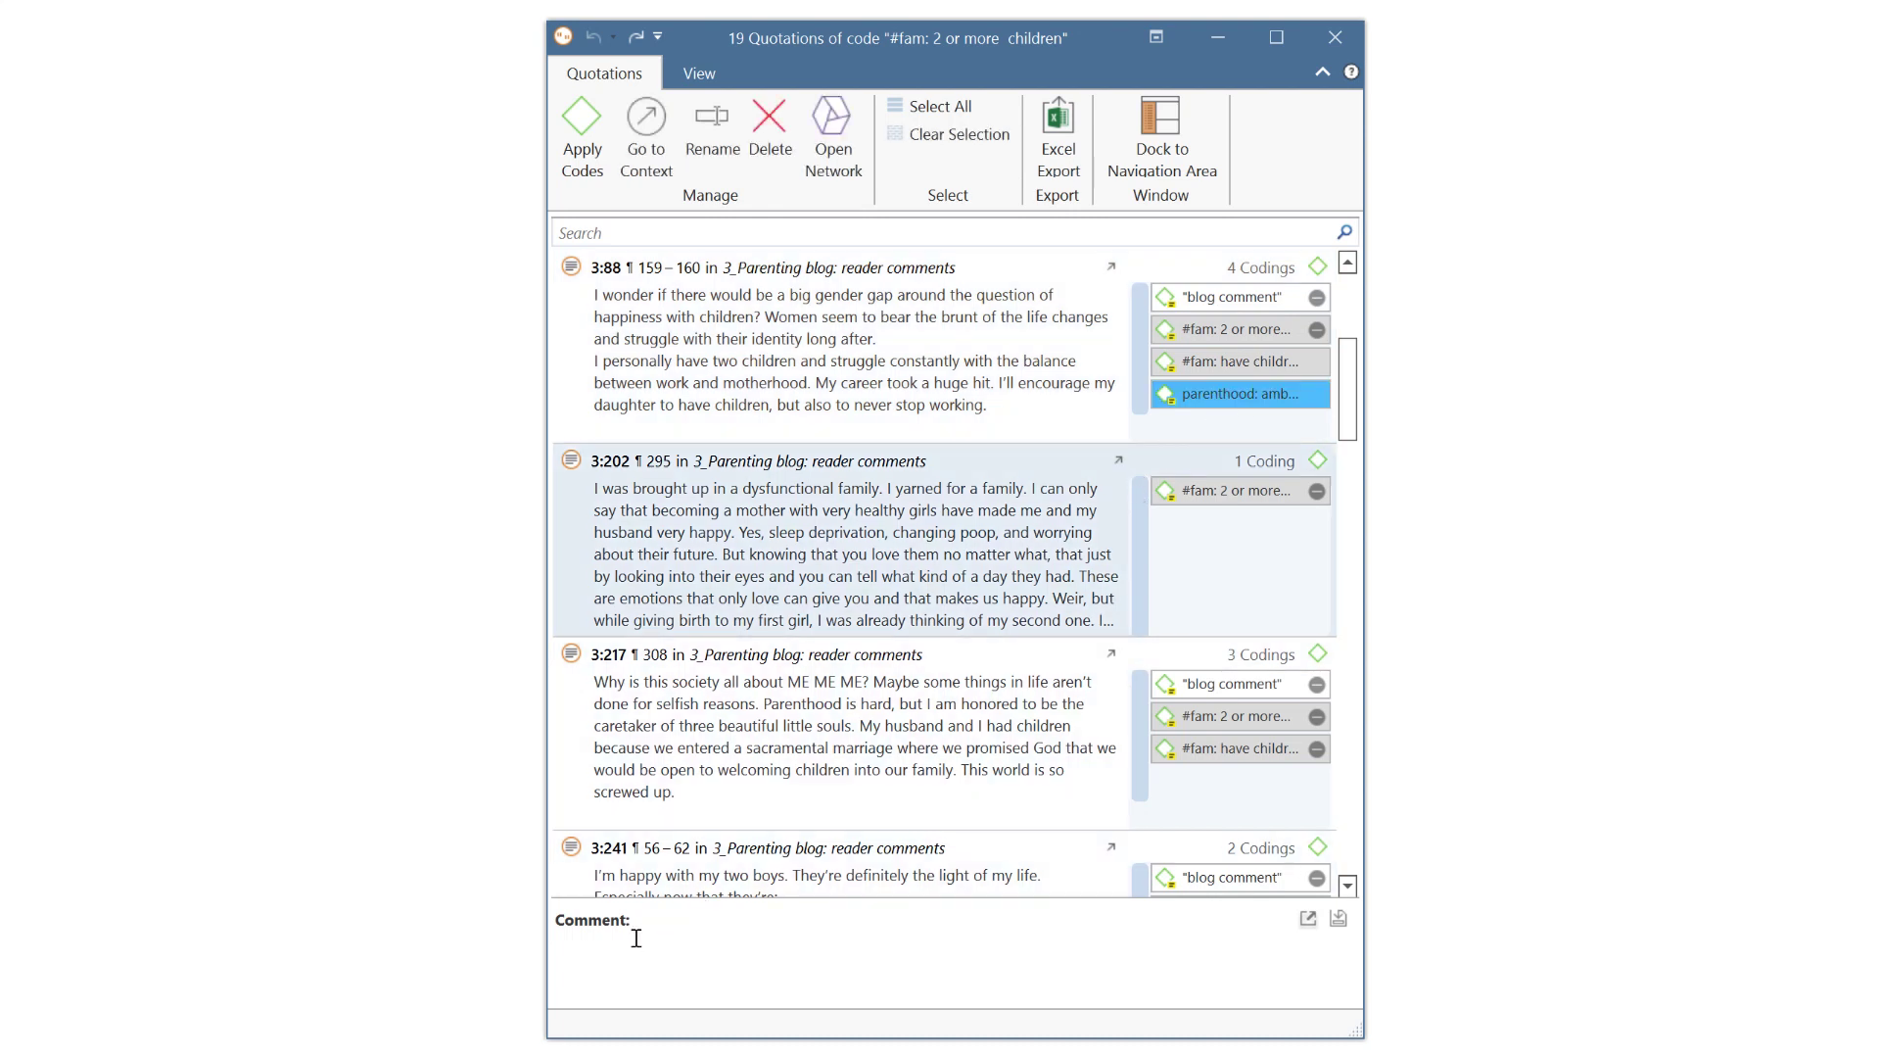
left_click(578, 946)
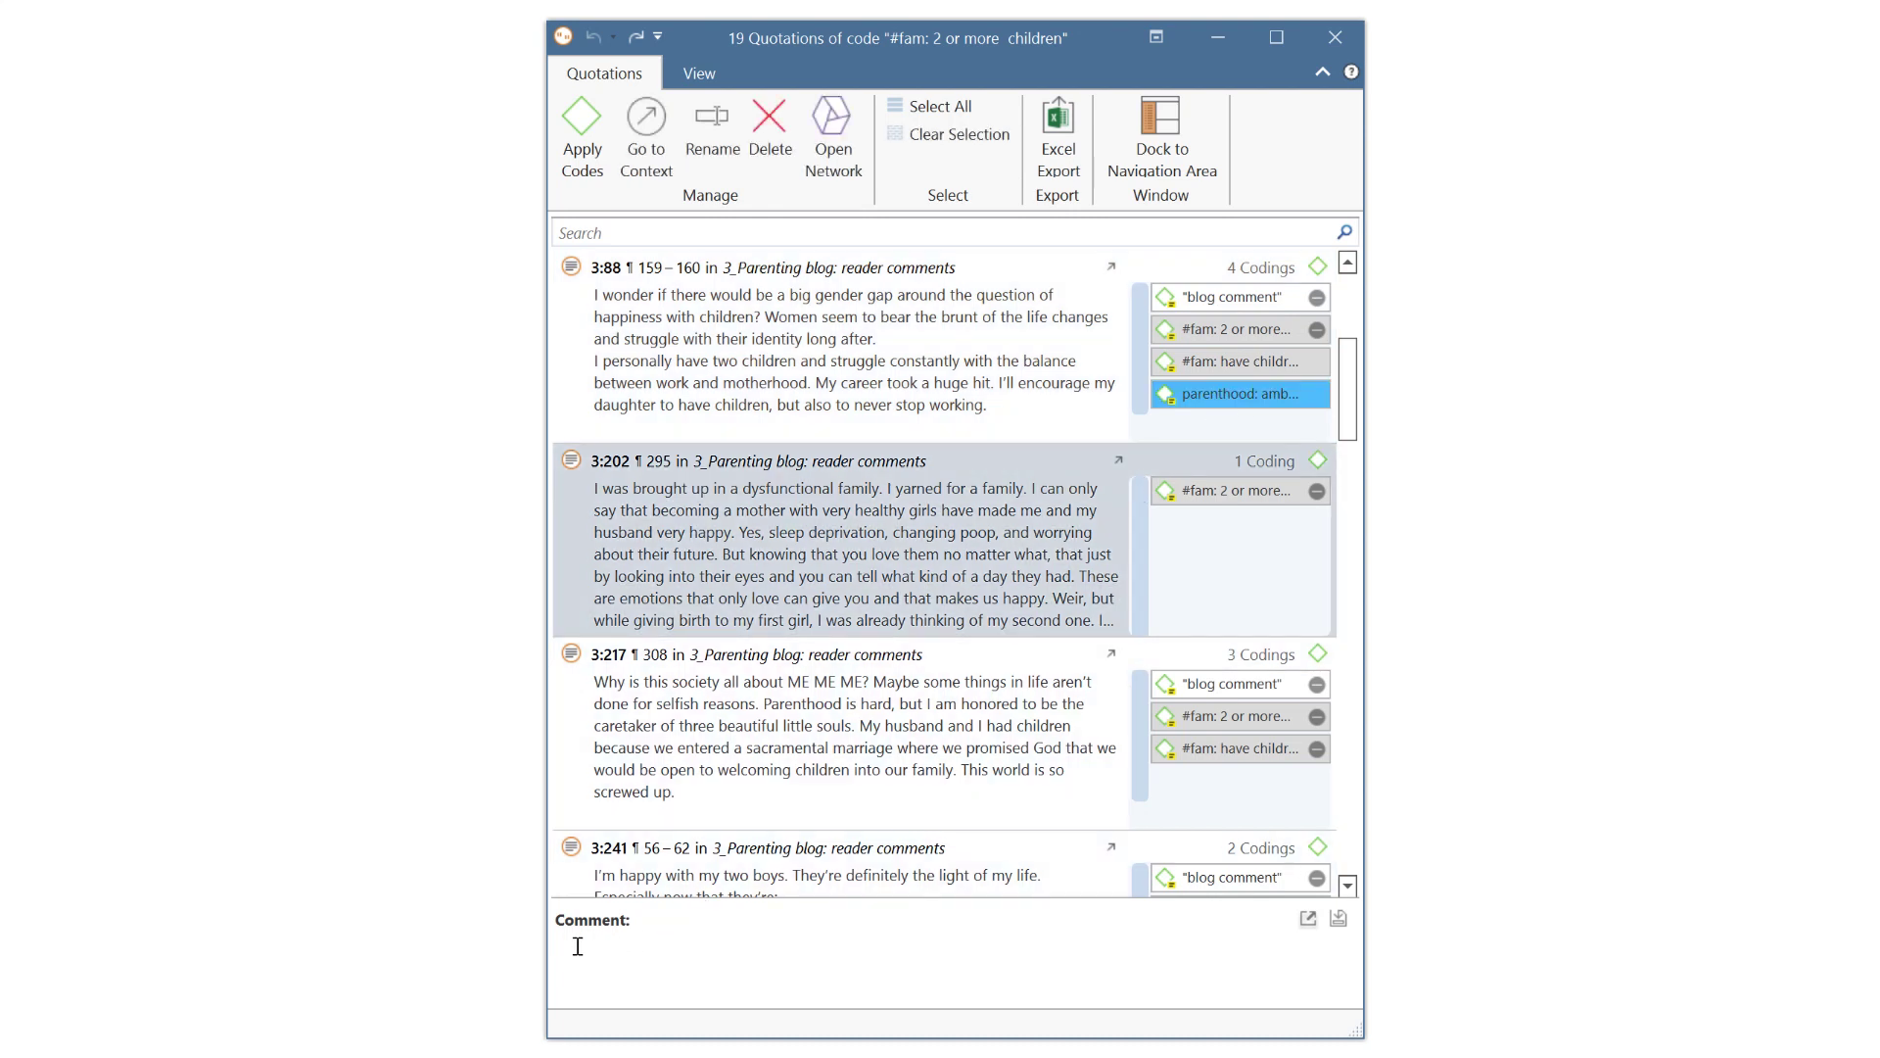
type("your thoughts and ideas about this quota")
left_click(1338, 916)
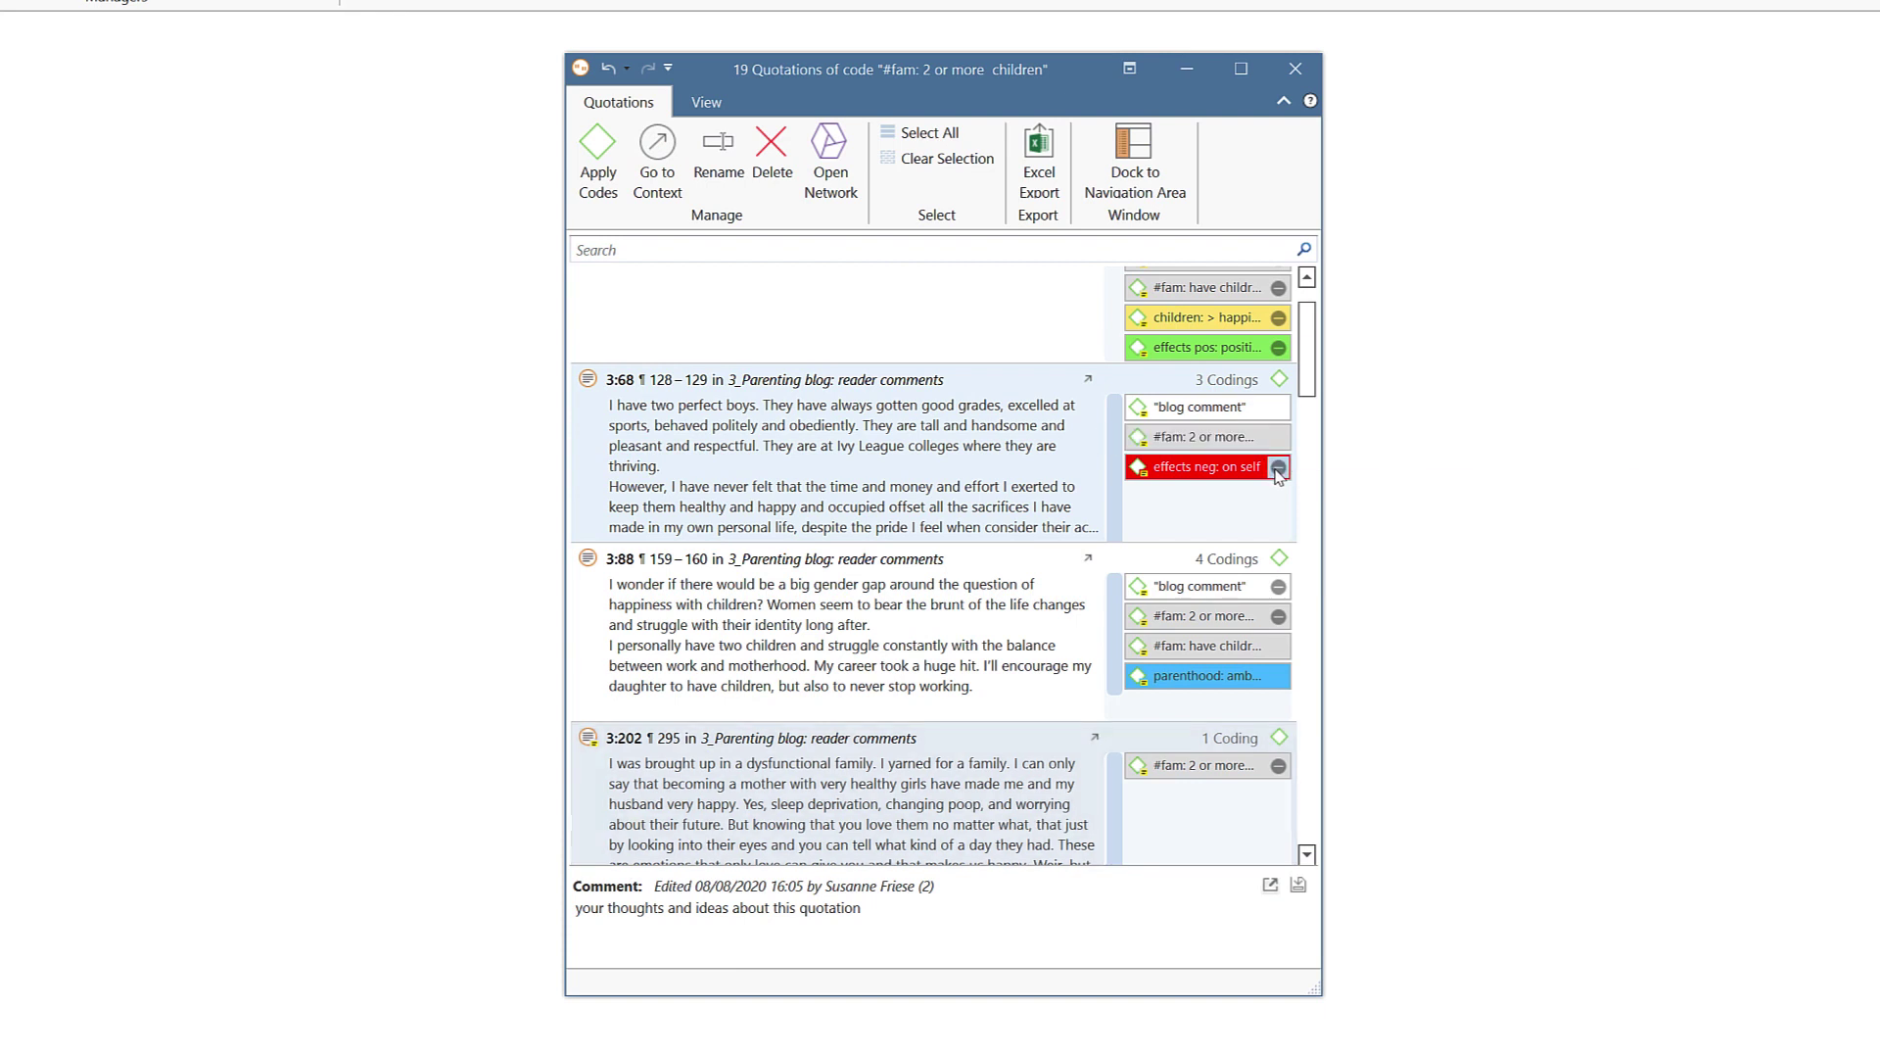
left_click(1278, 468)
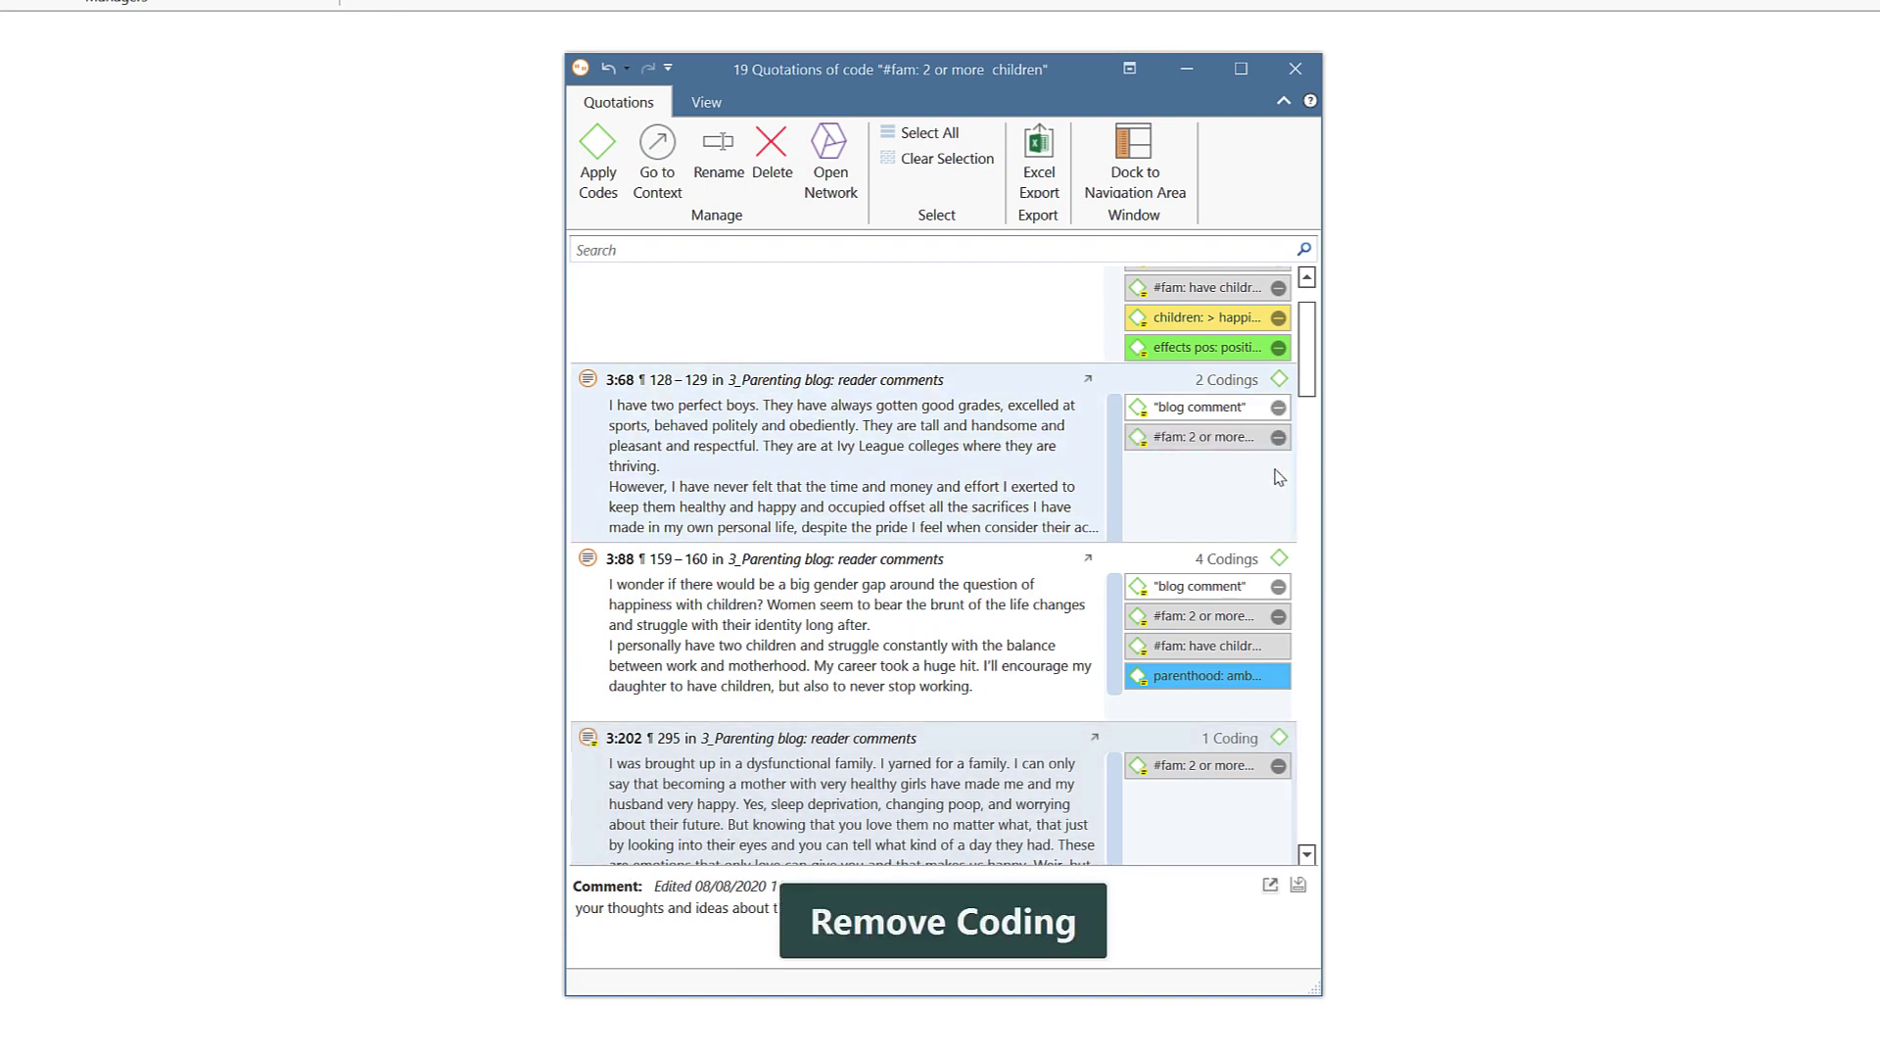
Add effects neg: loss of freedom to quotation 3:68 as its third coding.
left_click(1279, 380)
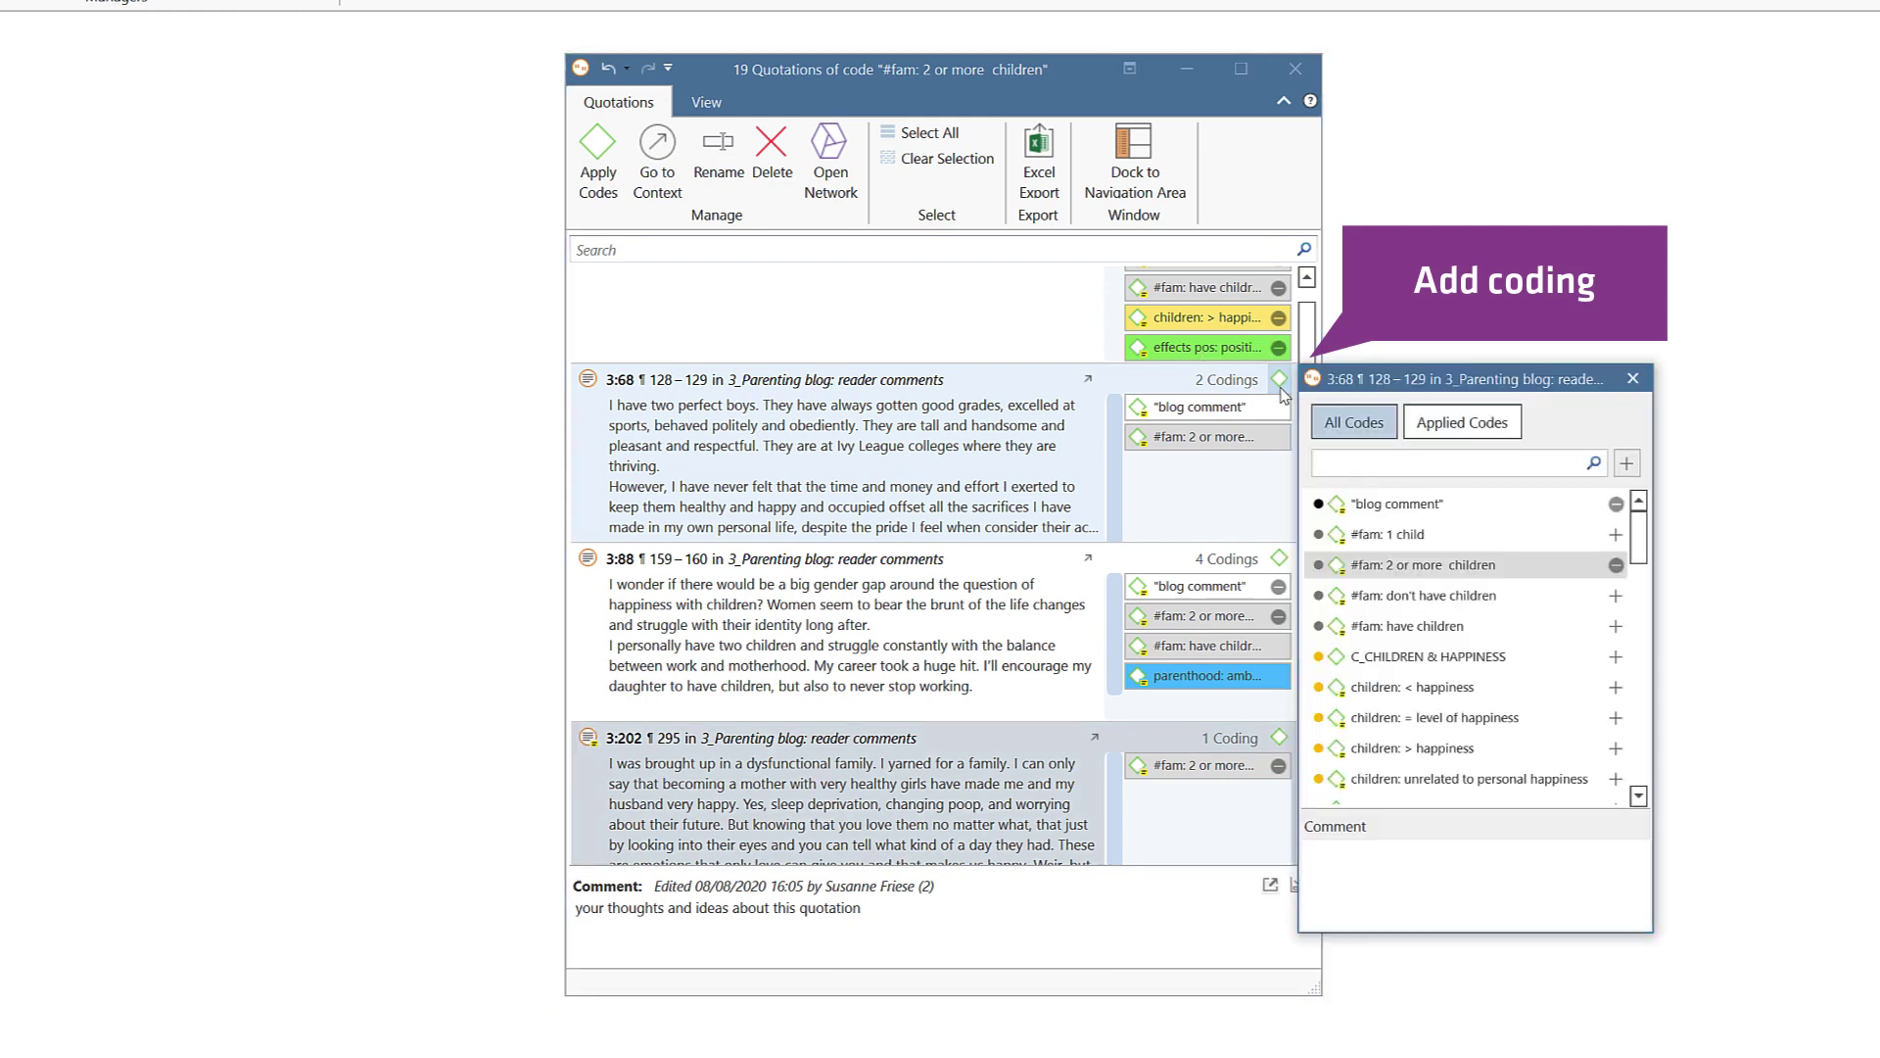
type("eff")
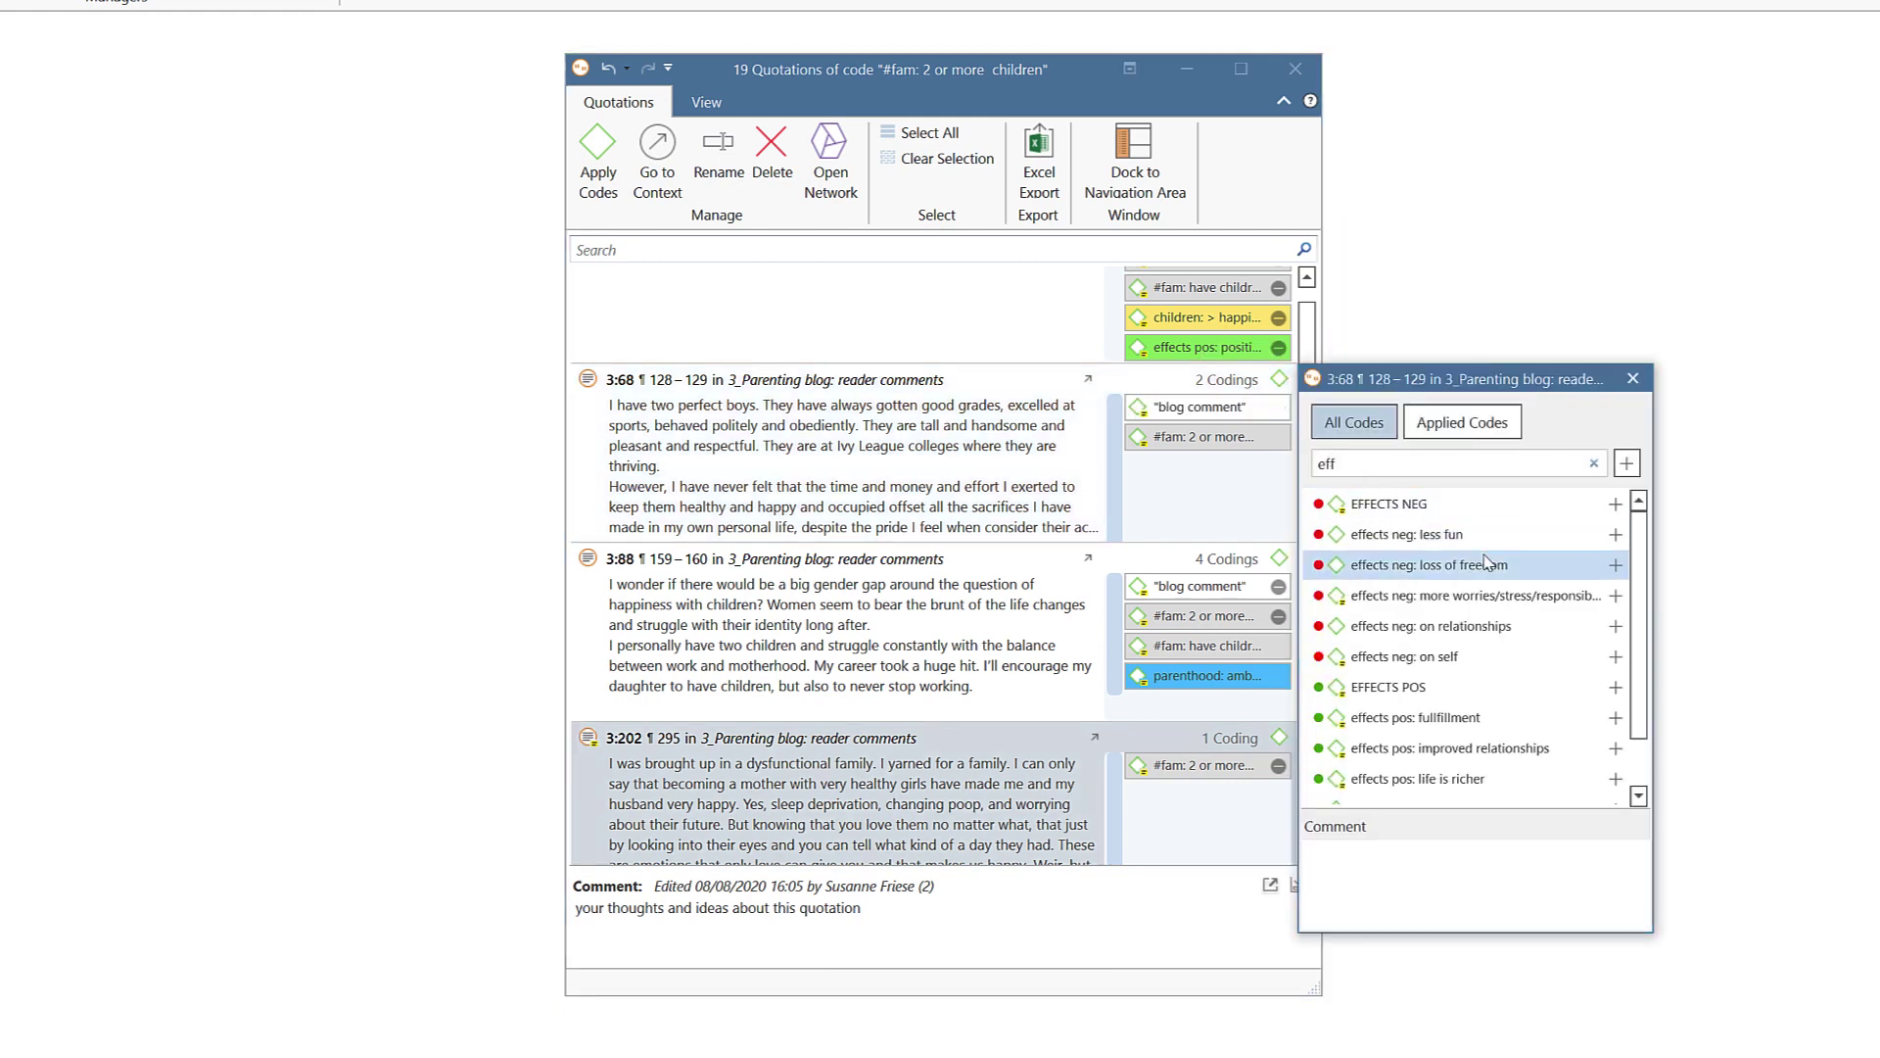
left_click(1615, 566)
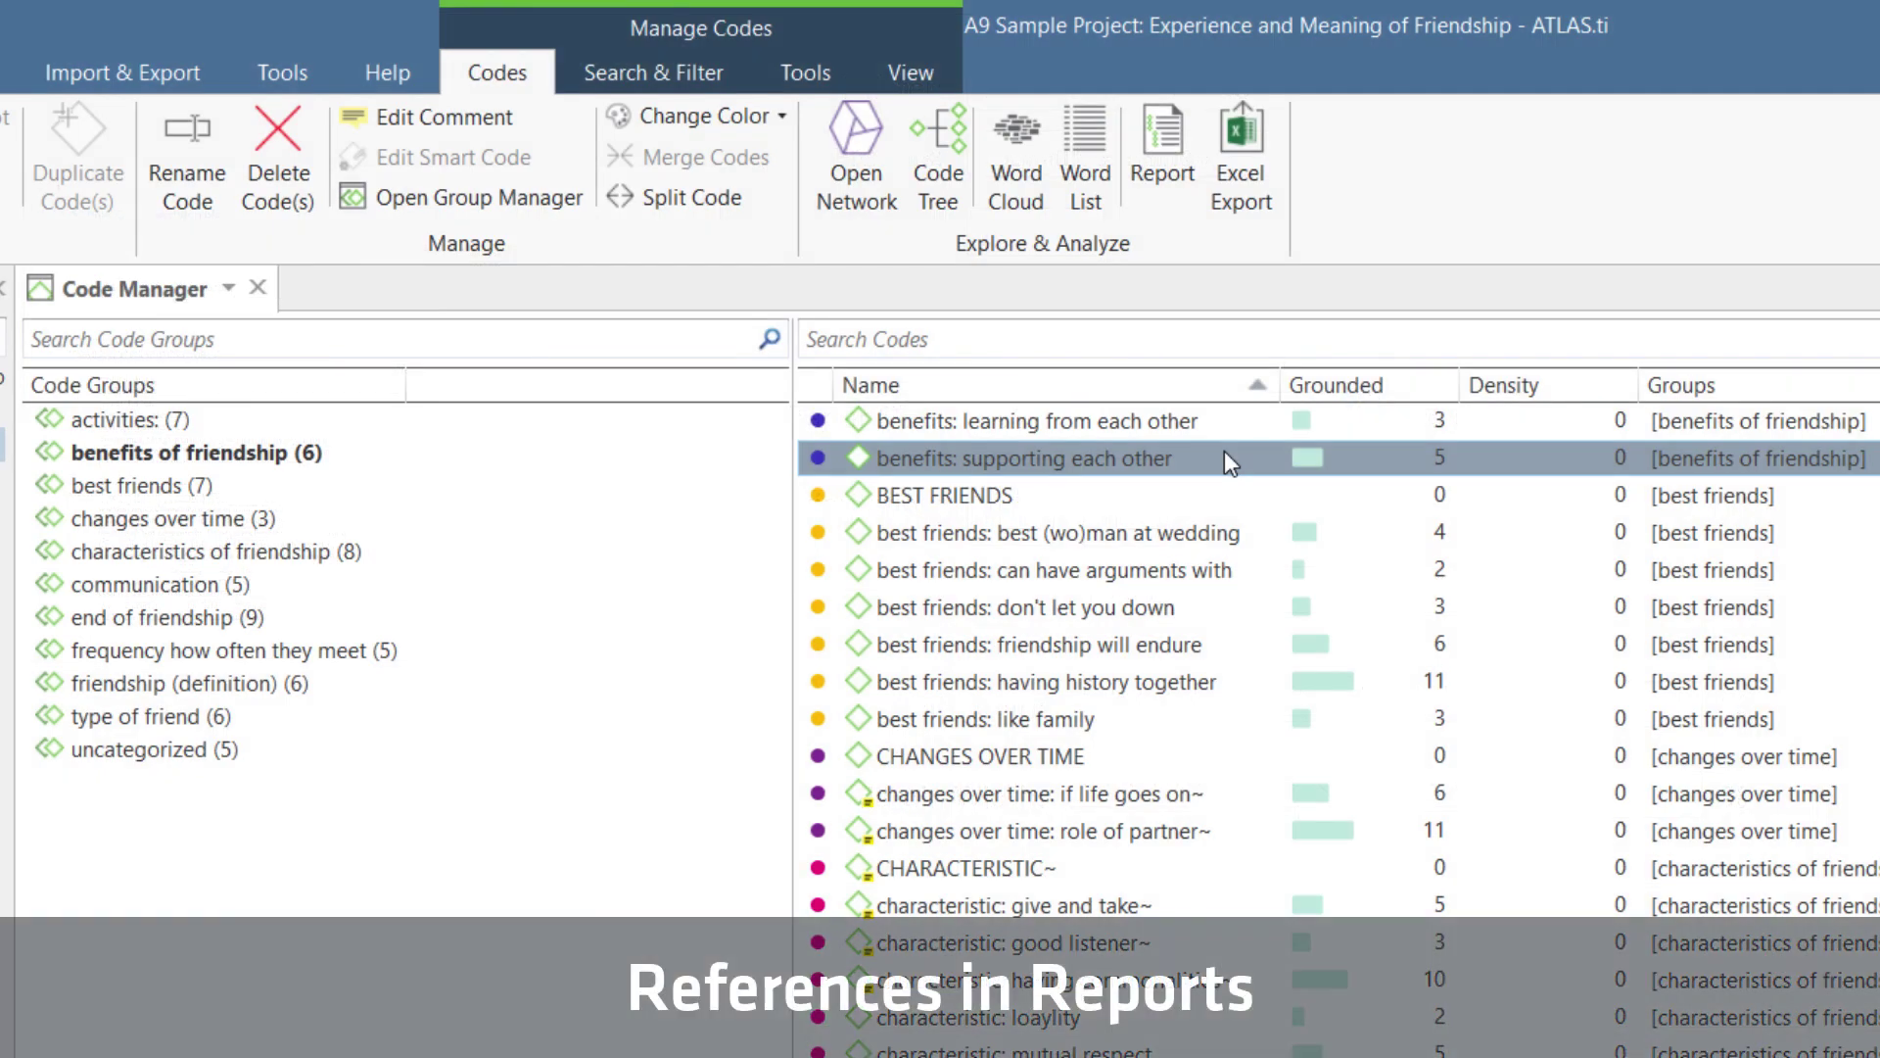
Create a report for benefits: supporting each other with quotation content included.
left_click(1165, 167)
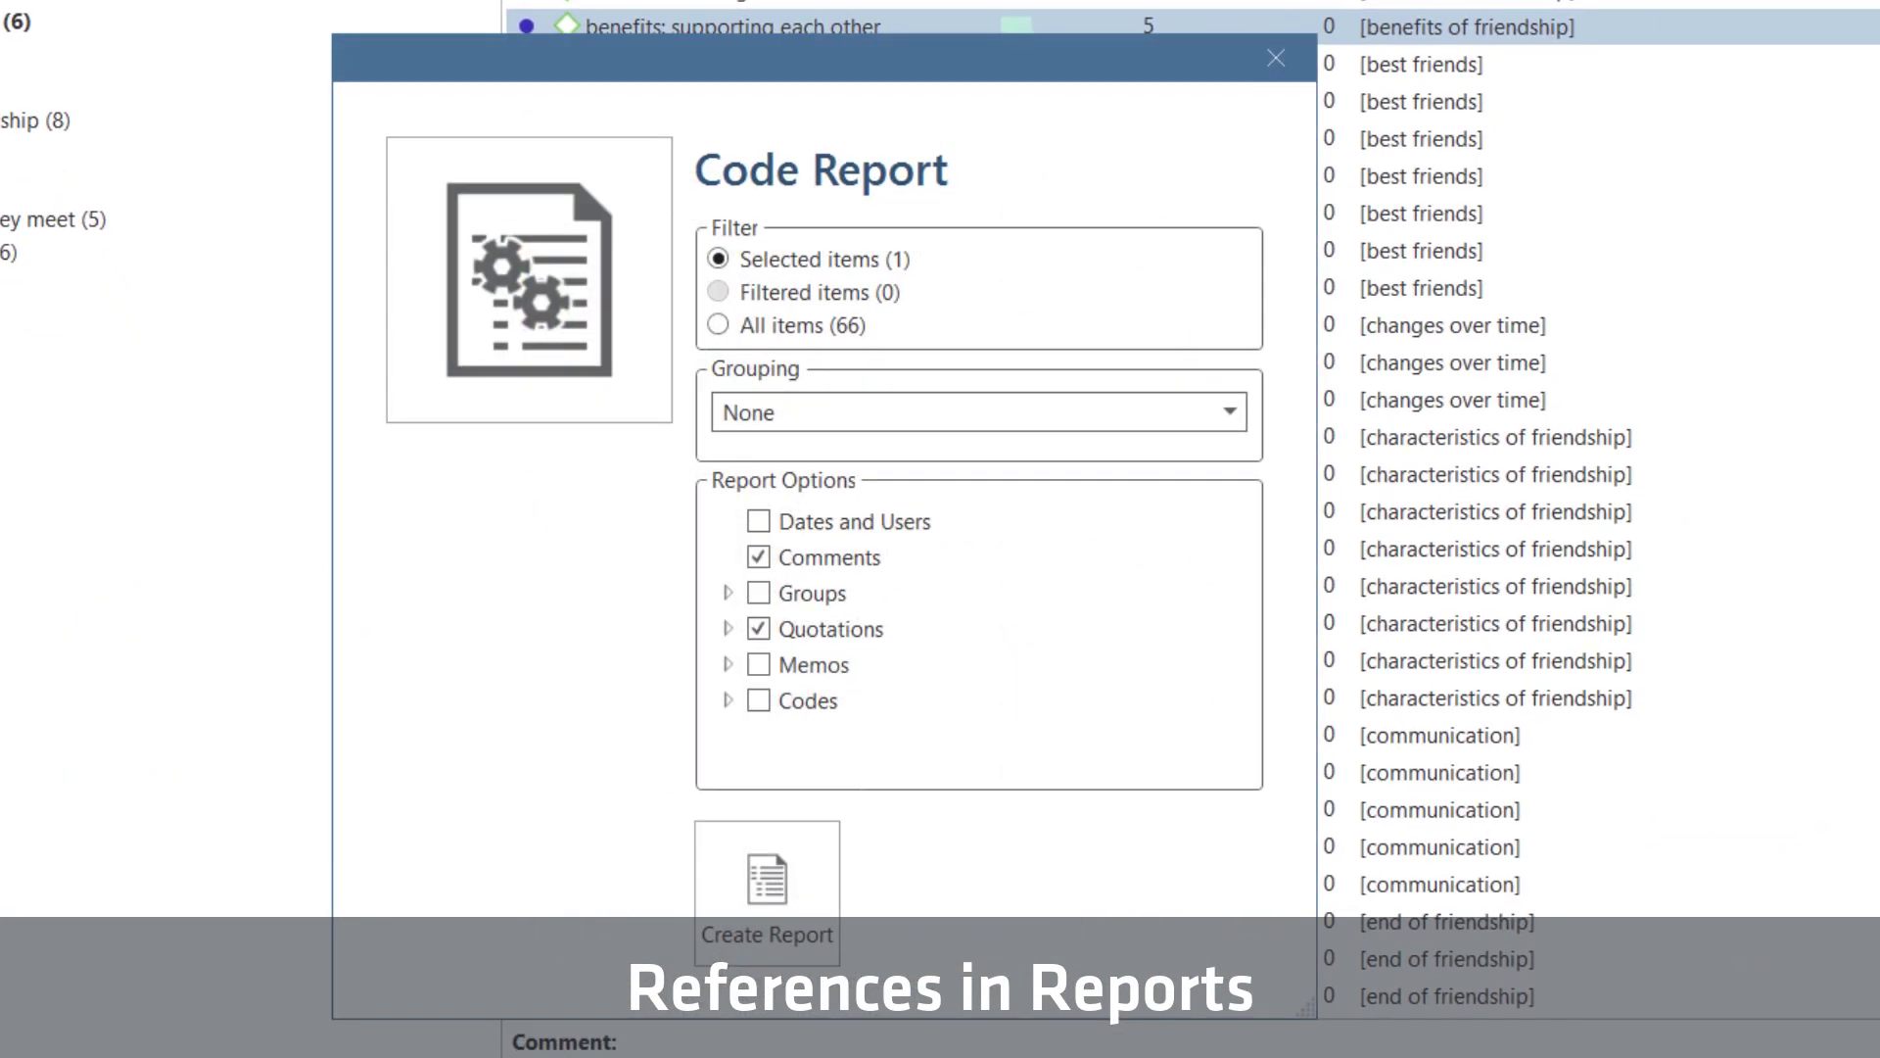
left_click(728, 629)
scroll(1249, 675, "down", 1)
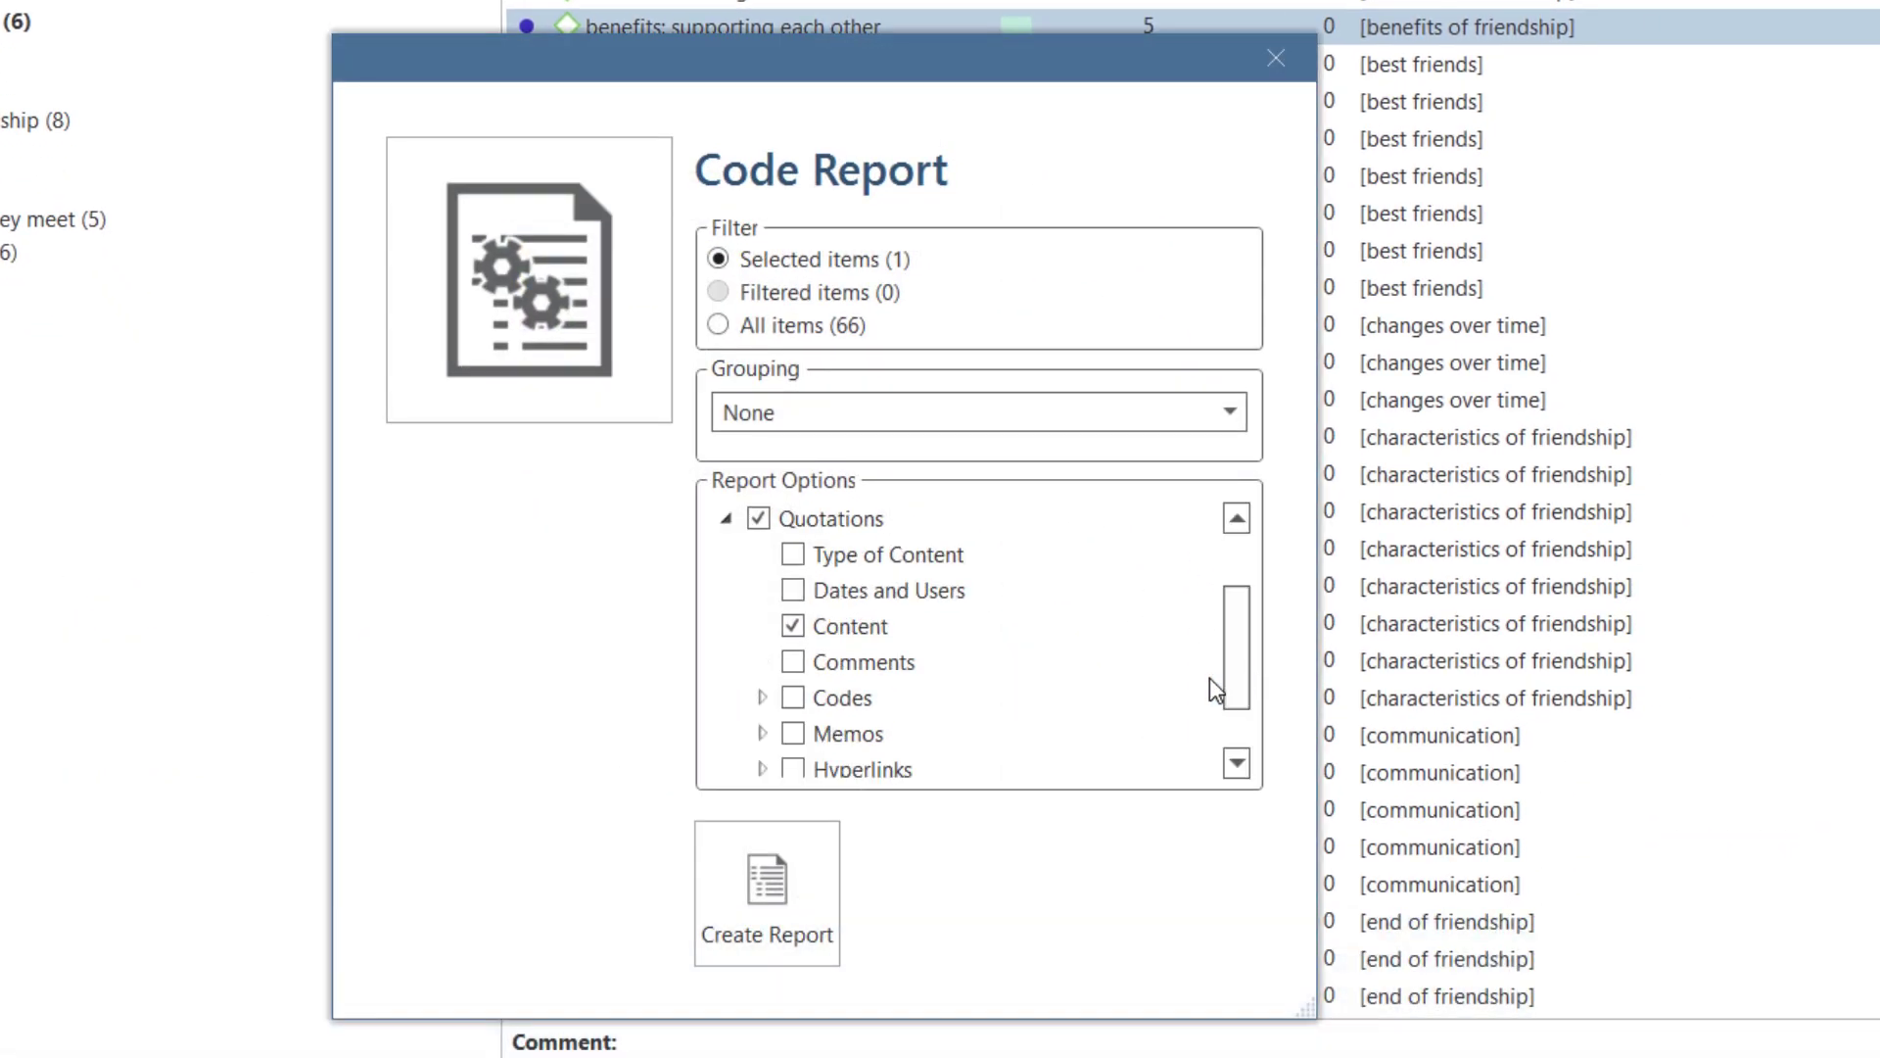
left_click(767, 893)
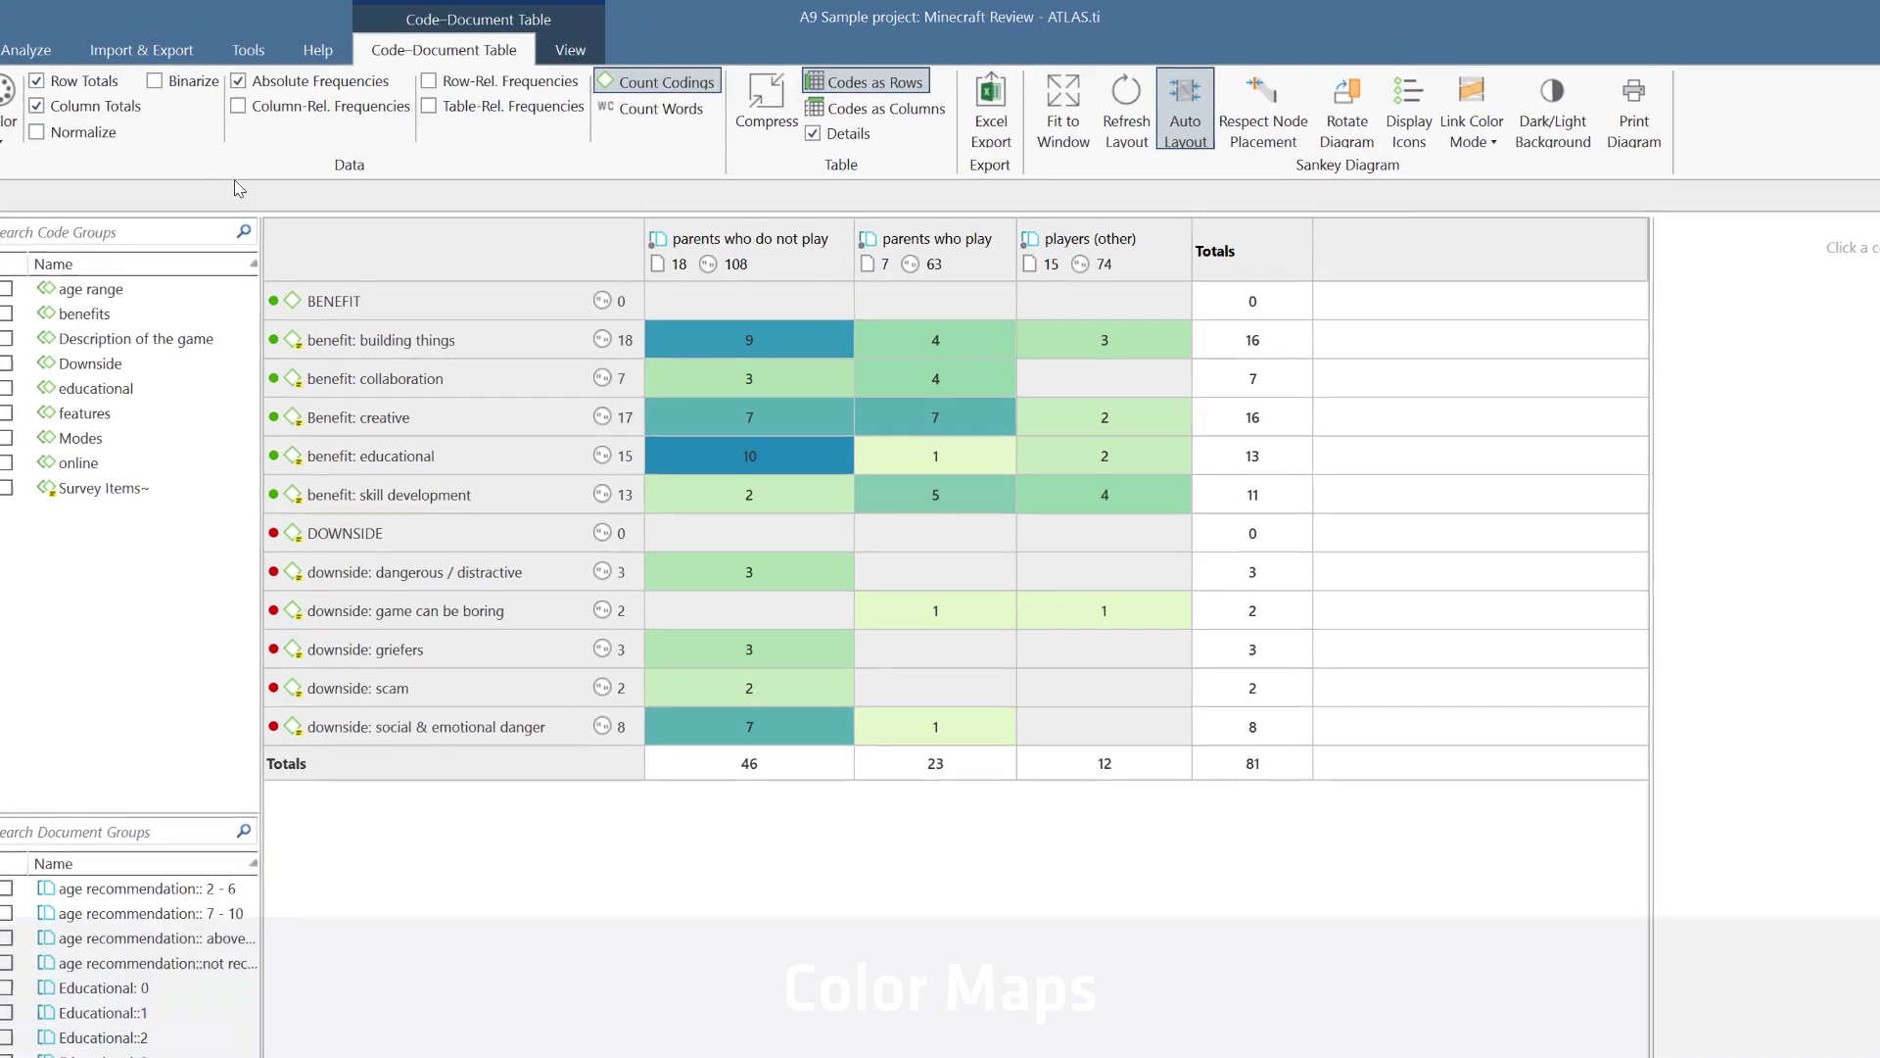
Normalize the table and list quotations for benefit: skill development and benefit: educational flows.
left_click(37, 132)
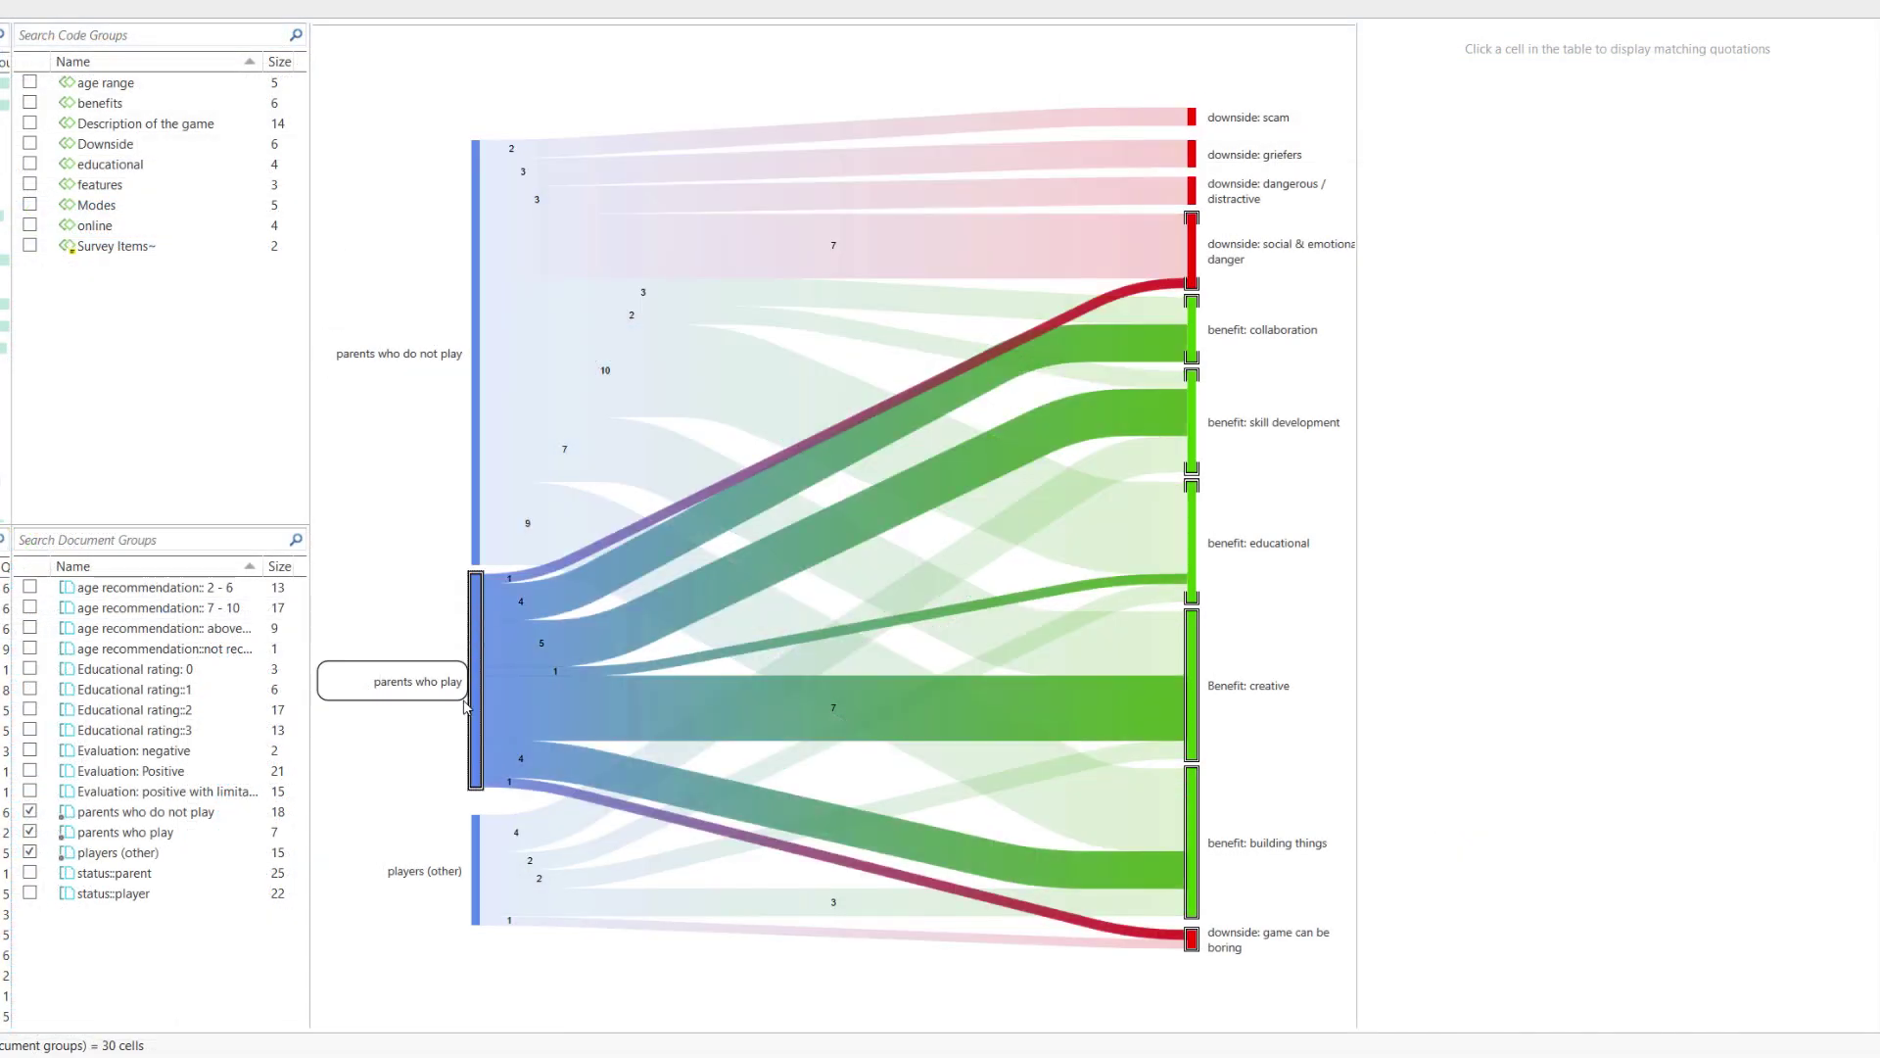
left_click(533, 644)
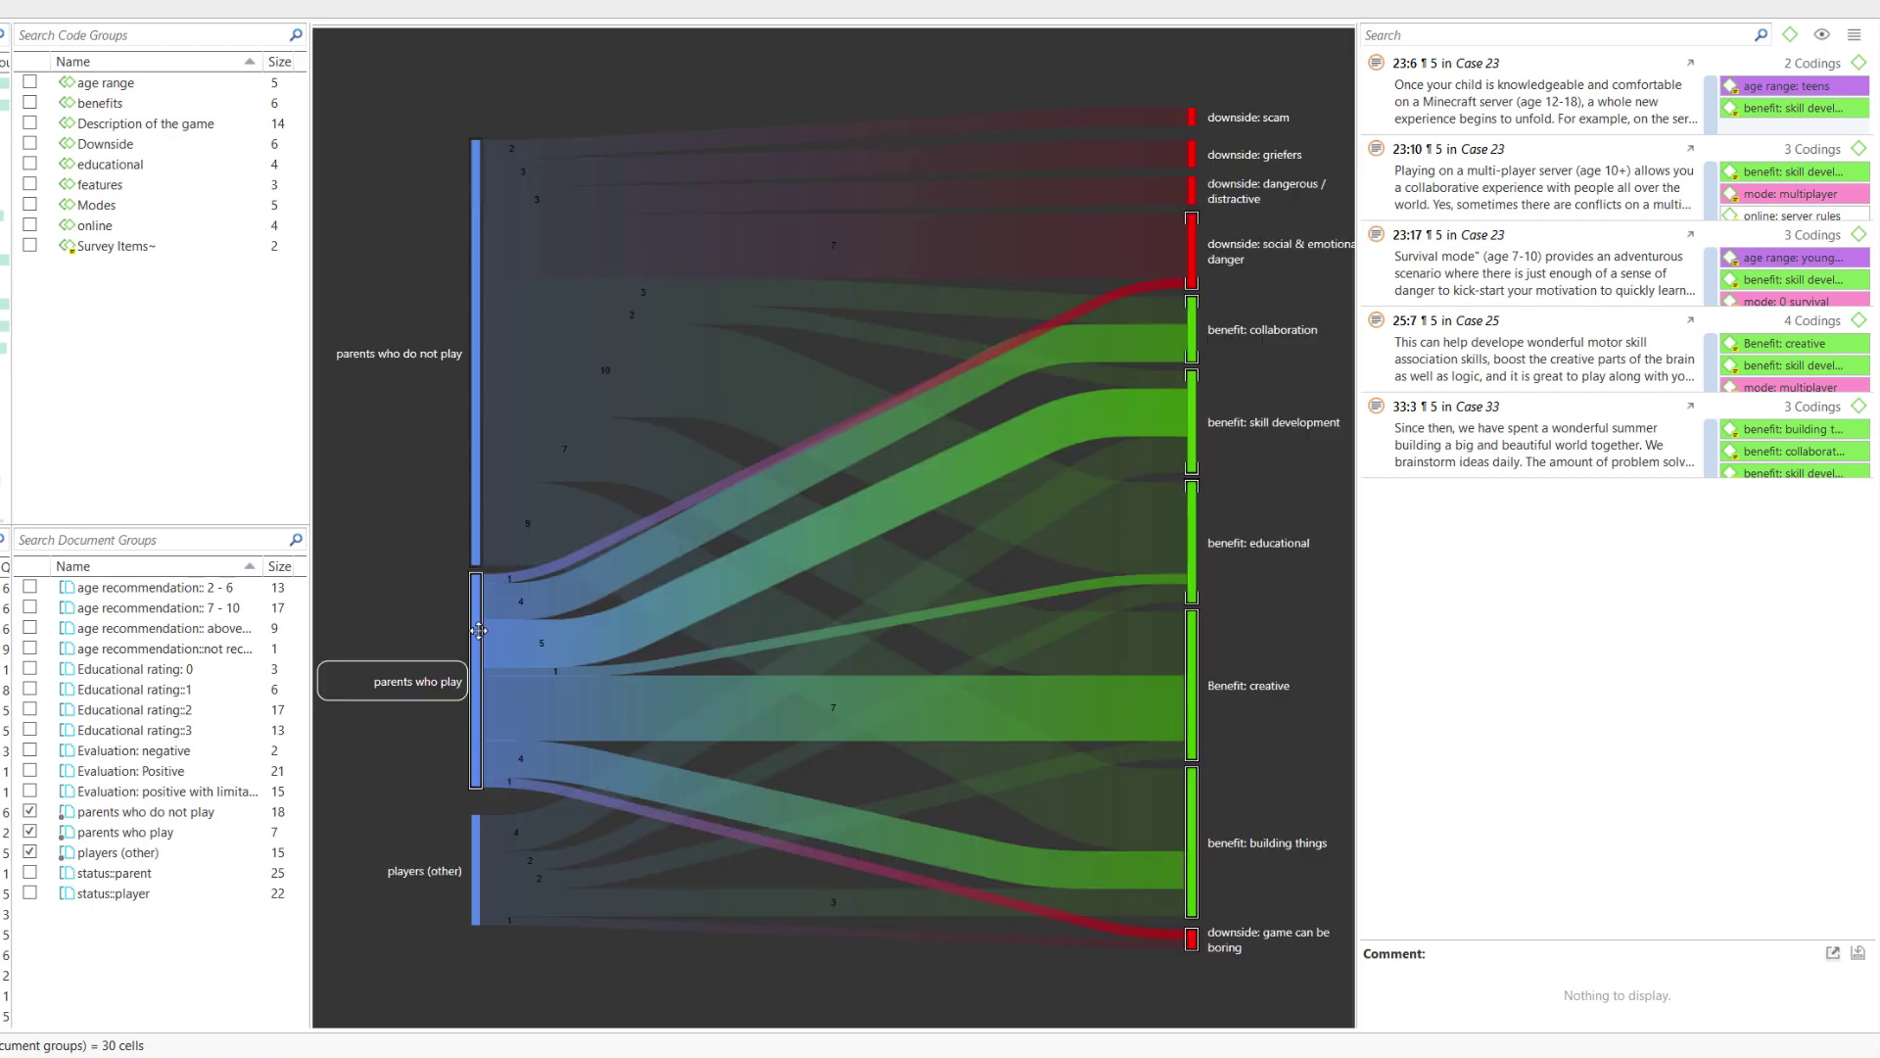
left_click(519, 529)
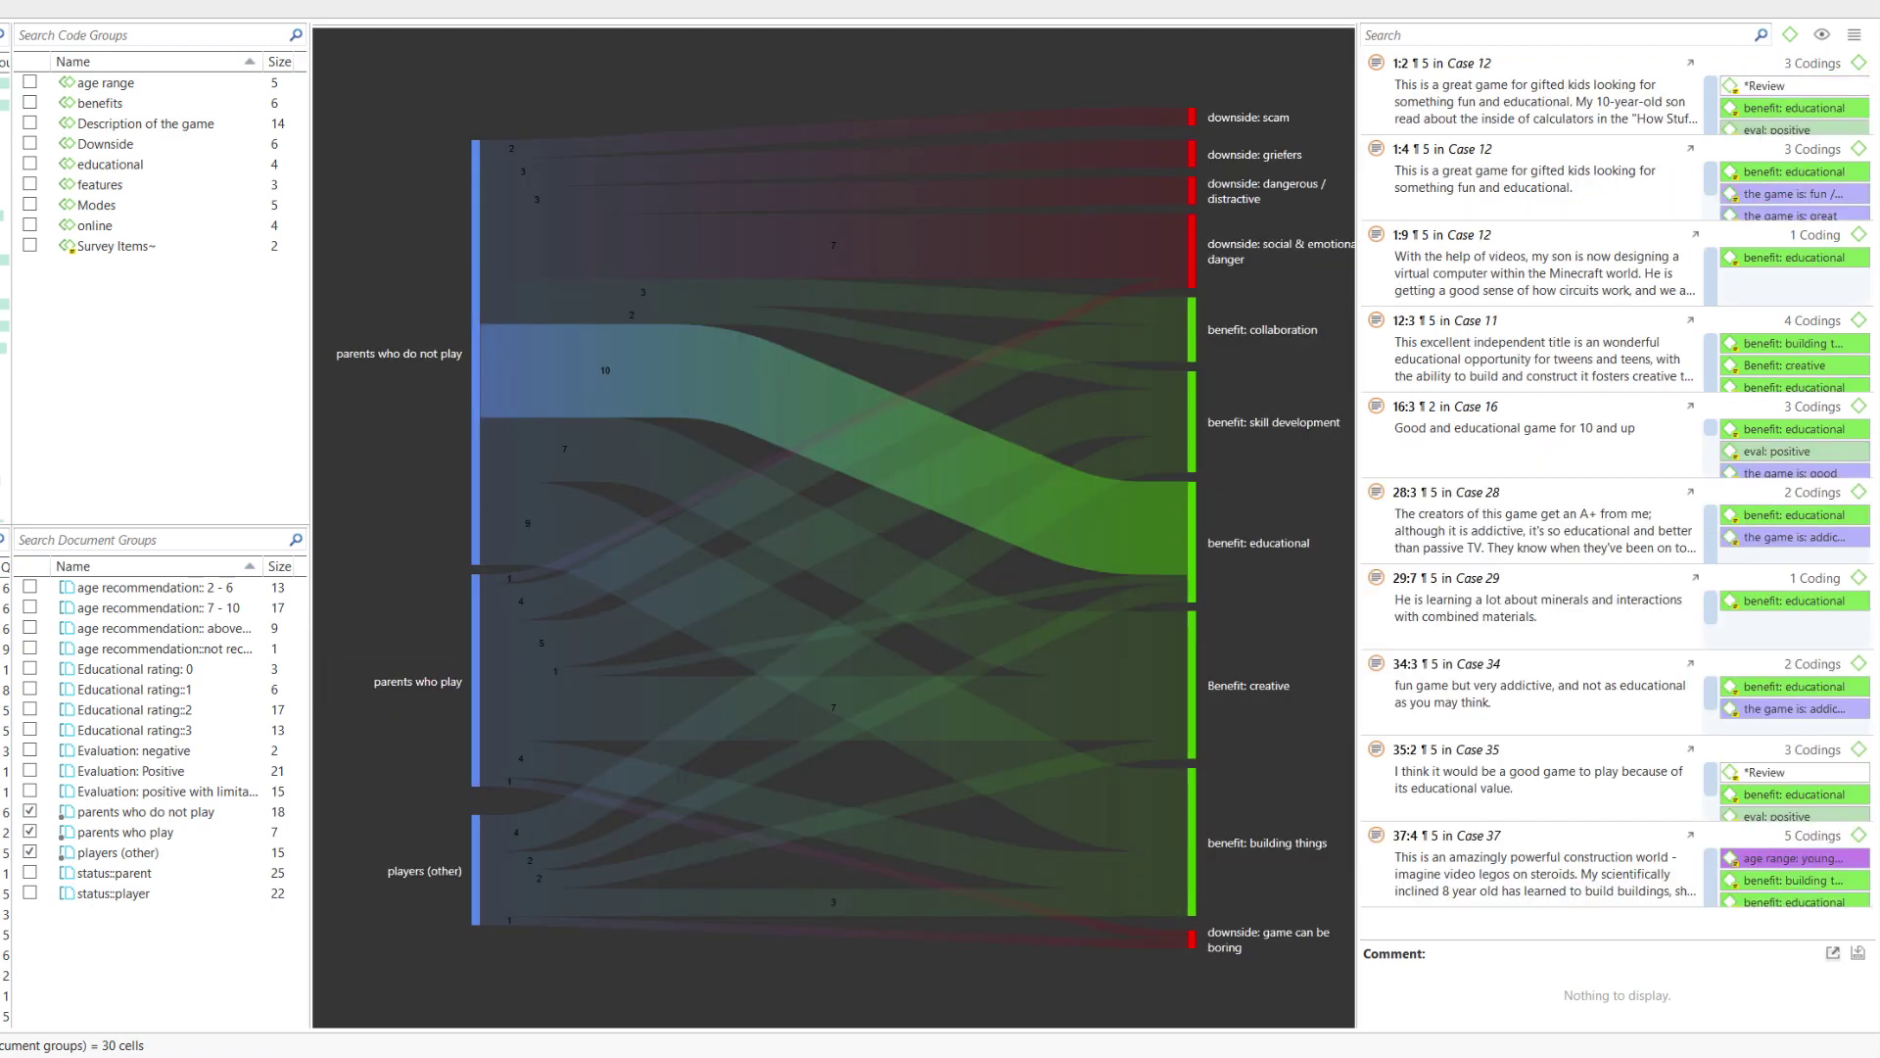
Reposition the parents who play node and highlight downside: social & emotional danger flows.
left_click_drag(708, 354, 706, 153)
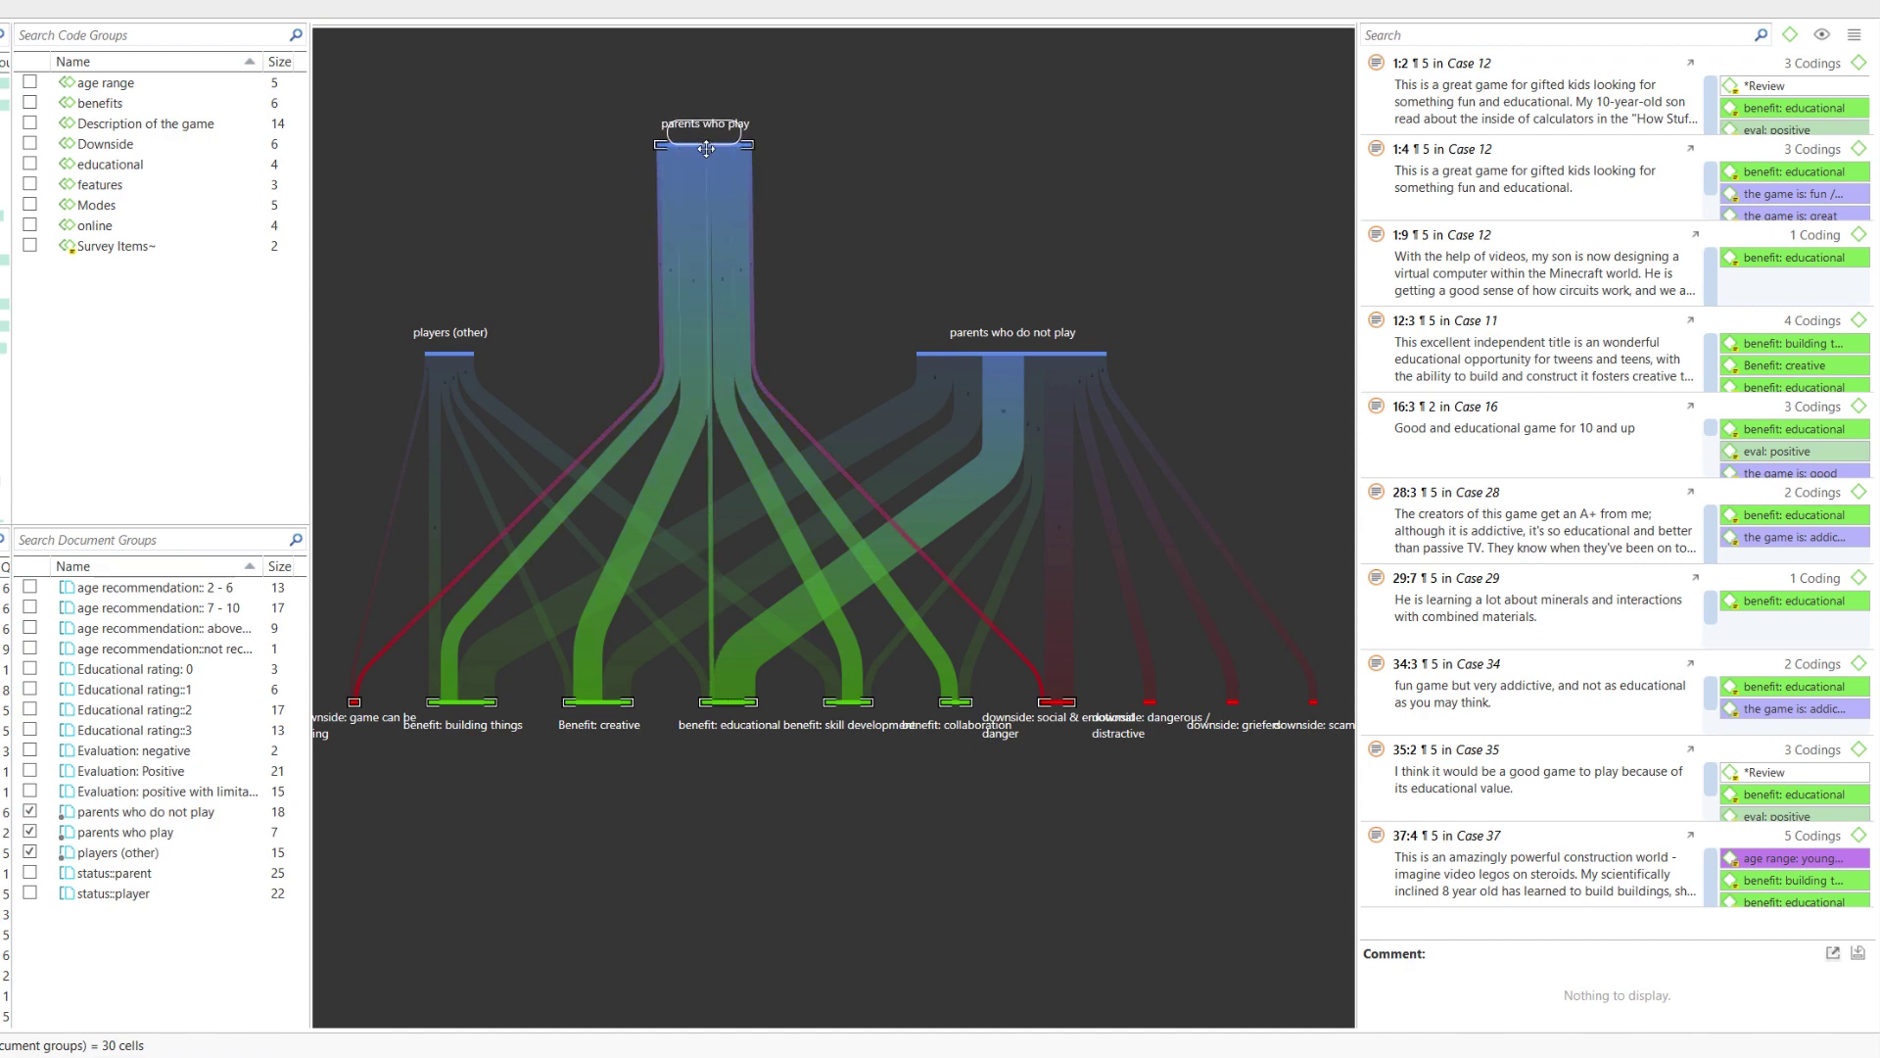
left_click_drag(948, 363, 1158, 360)
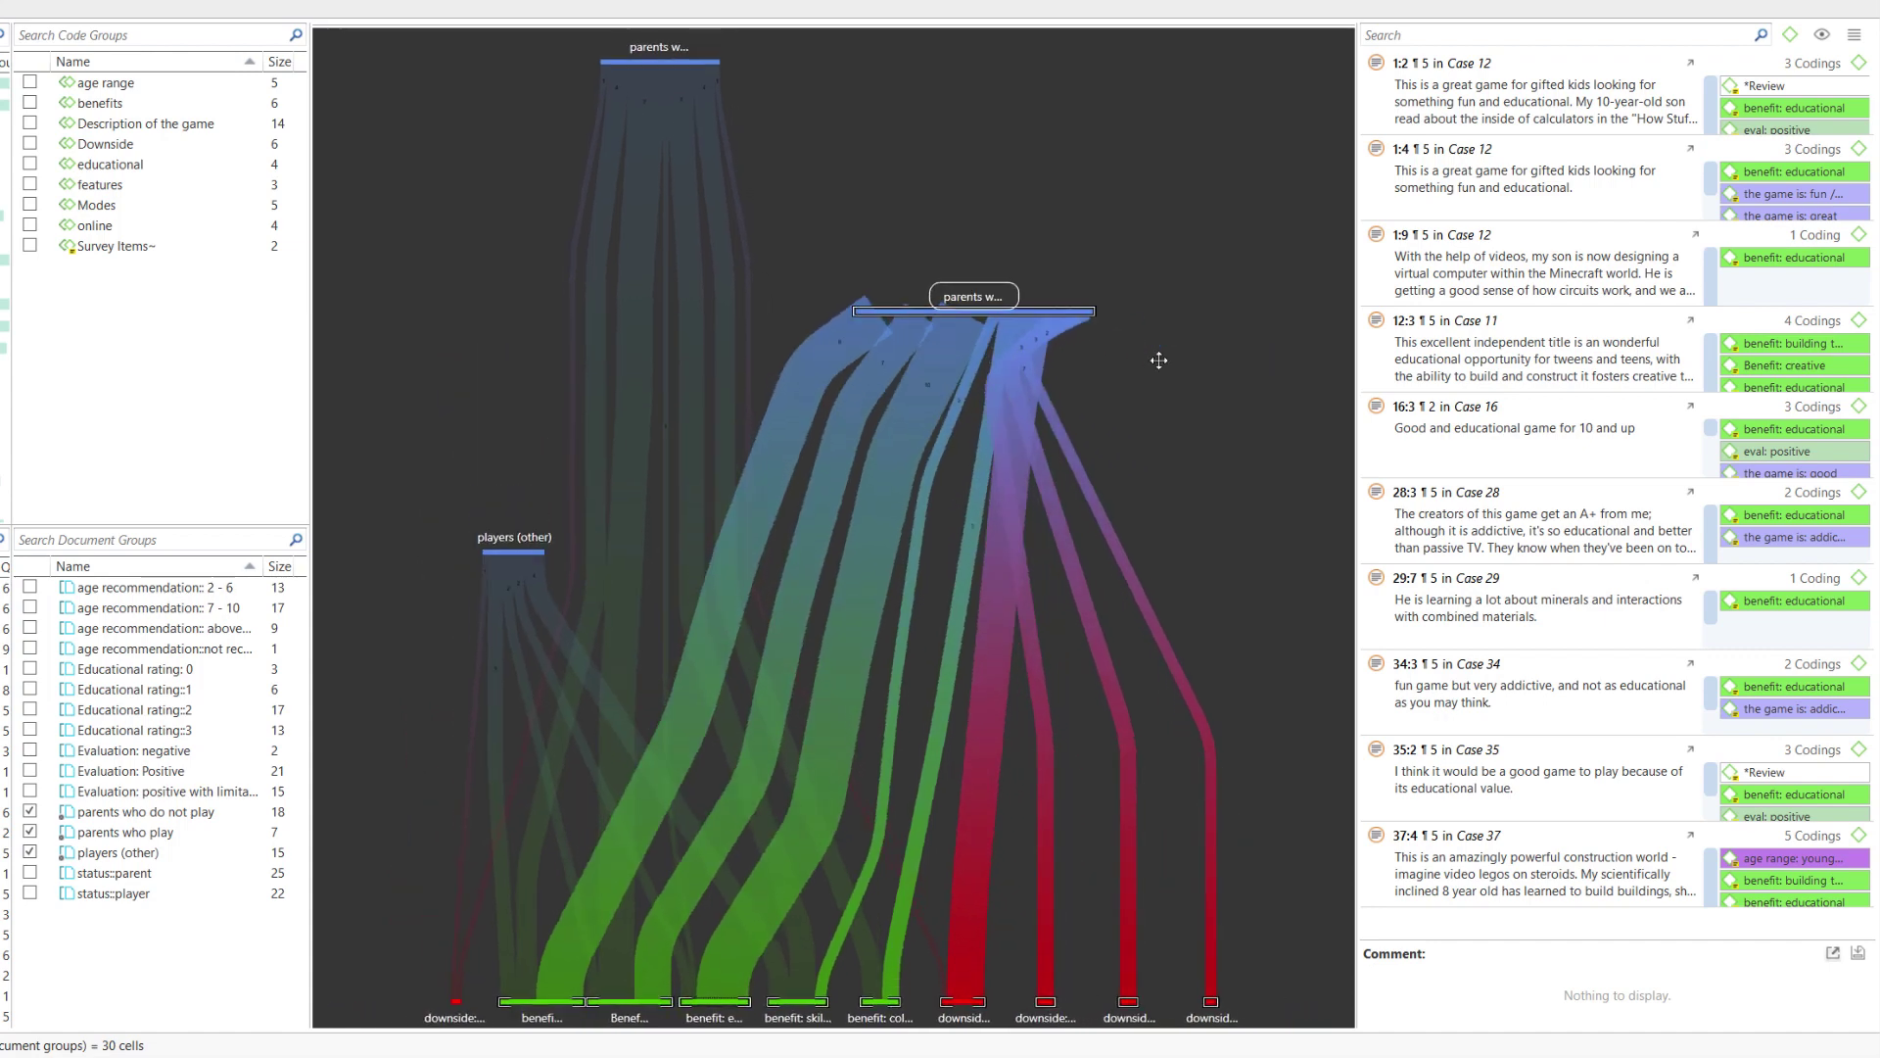
left_click_drag(679, 187, 714, 451)
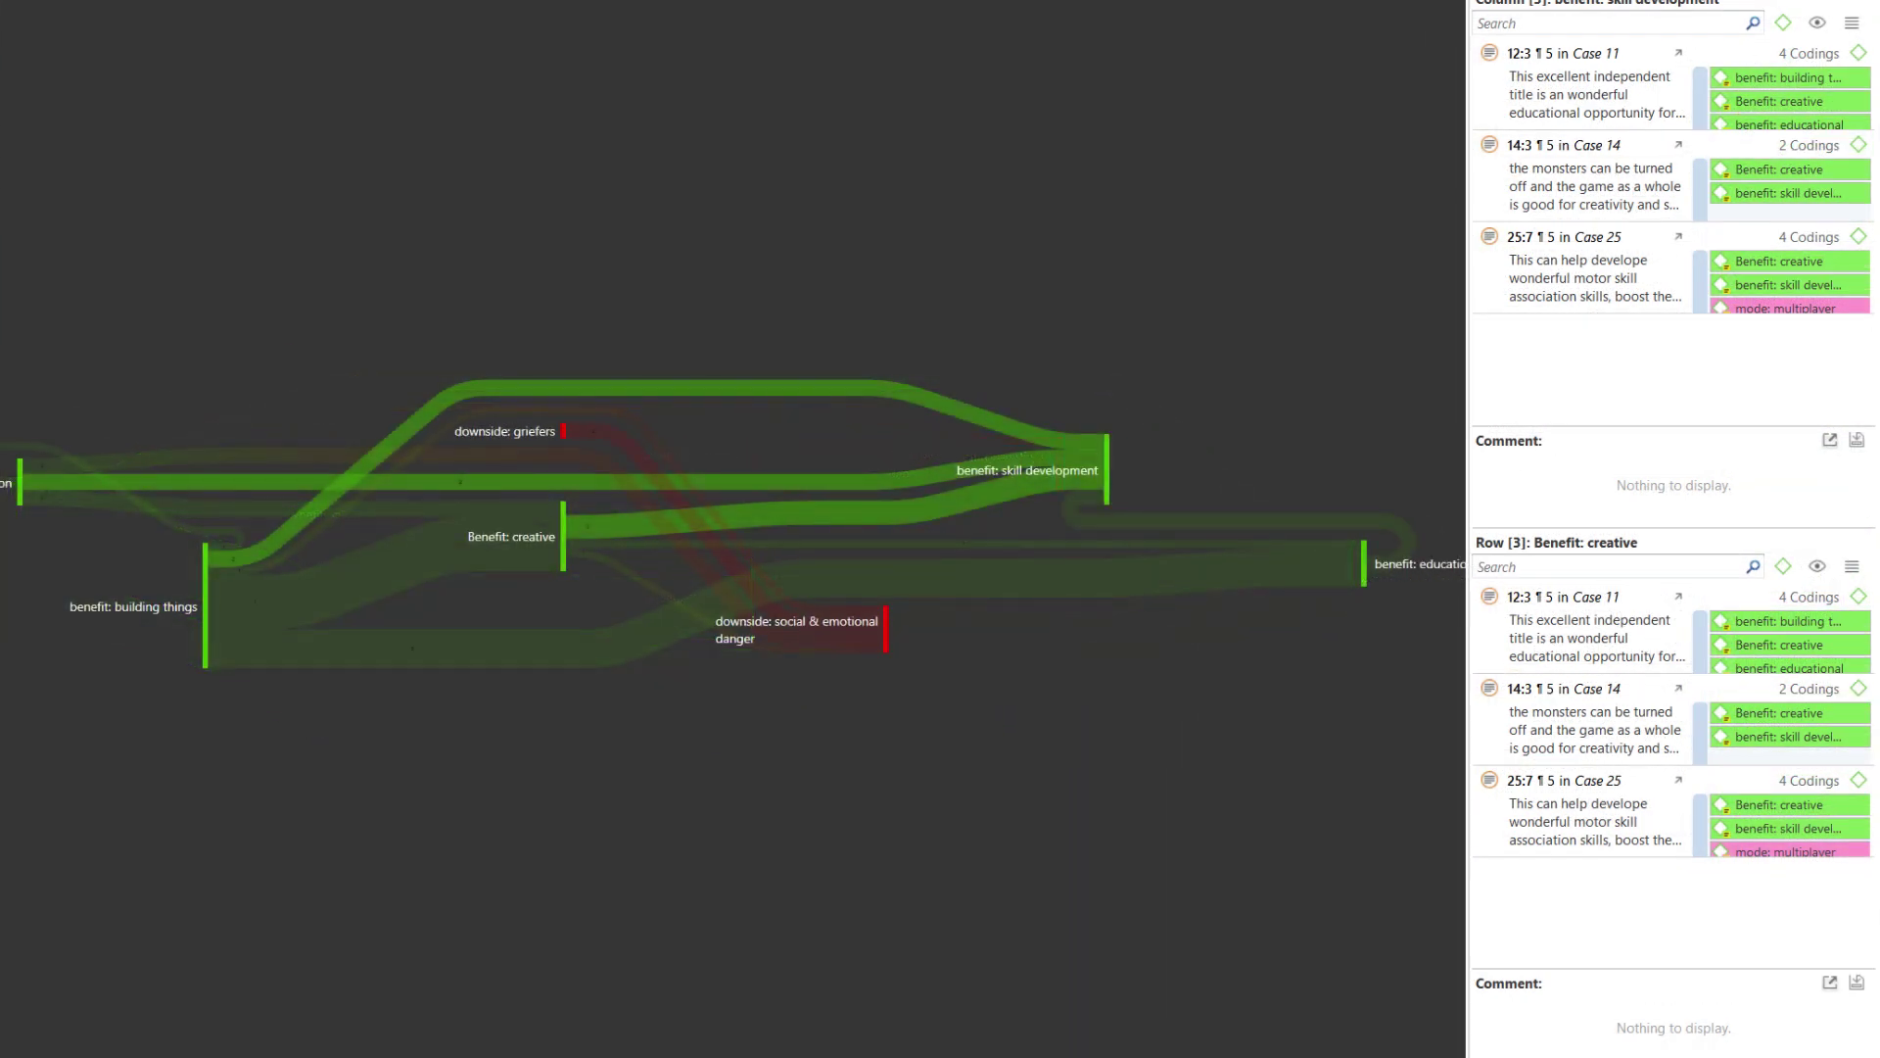
left_click(838, 643)
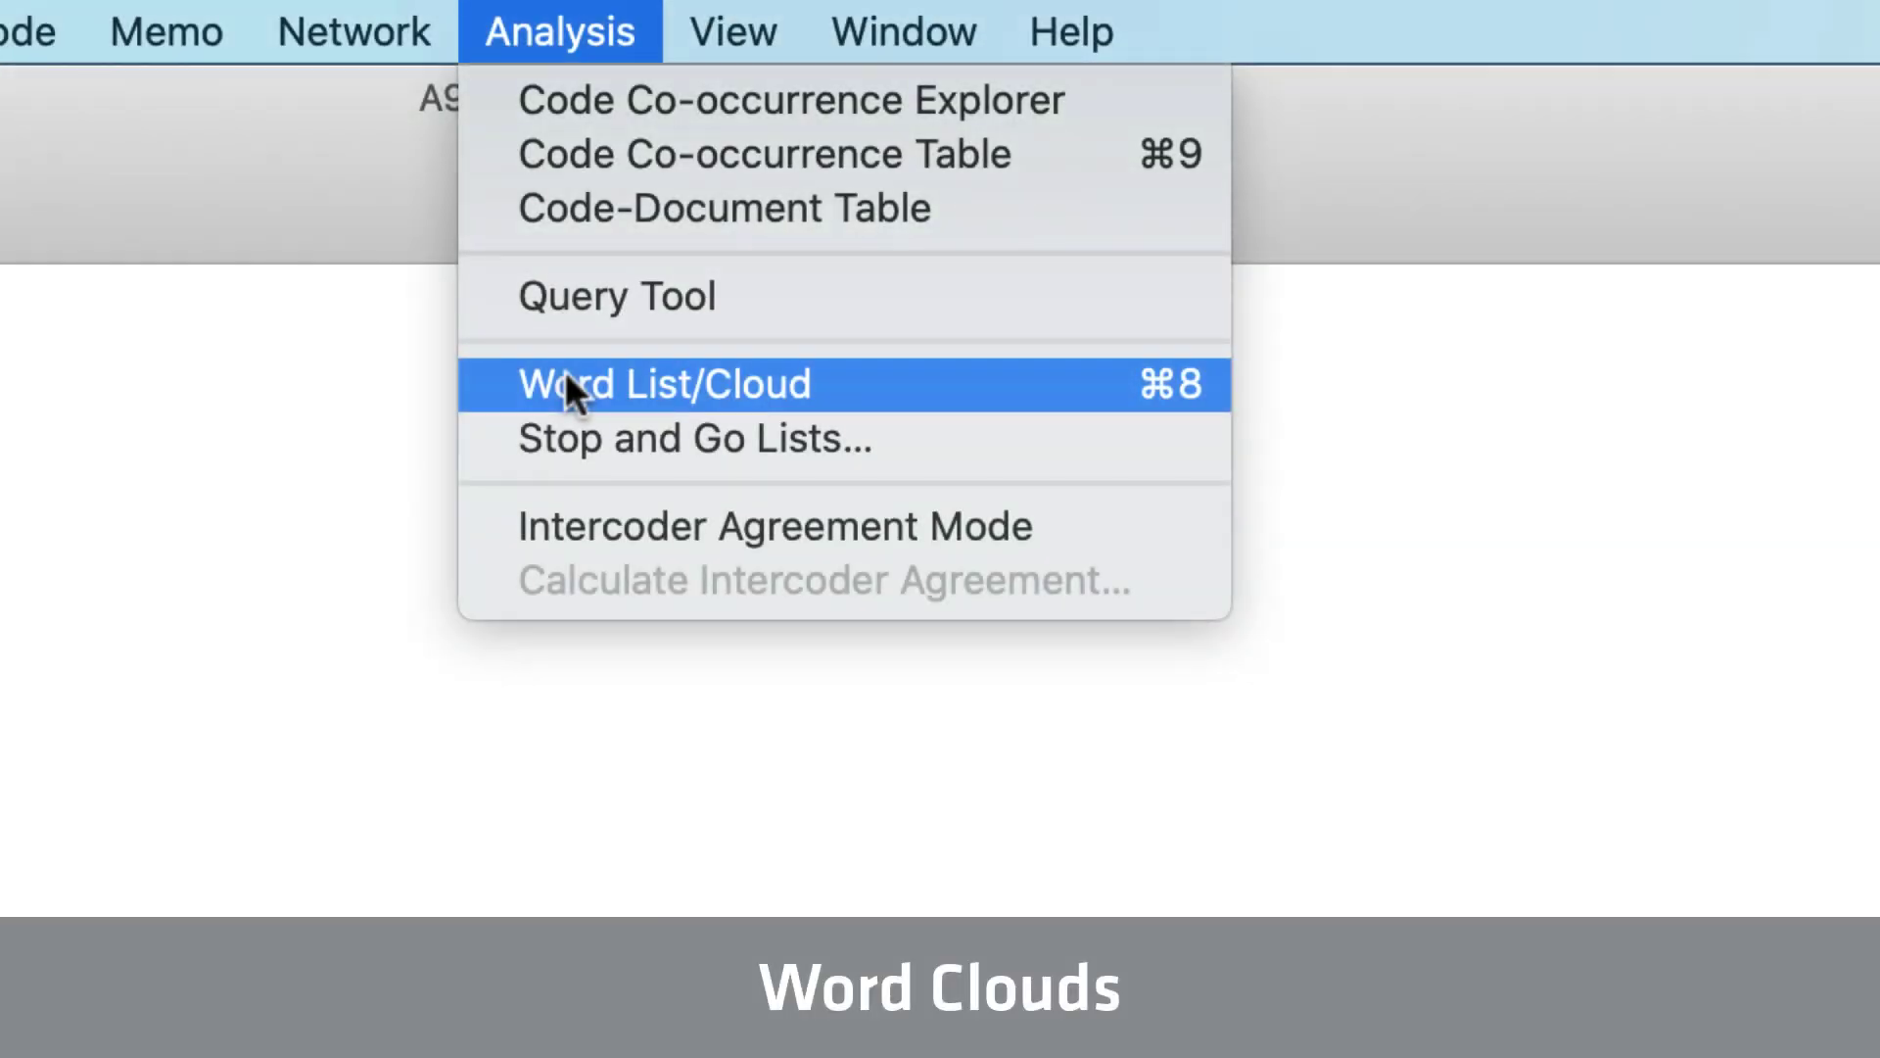
Open the Word List/Cloud for the project in word cloud view.
left_click(566, 382)
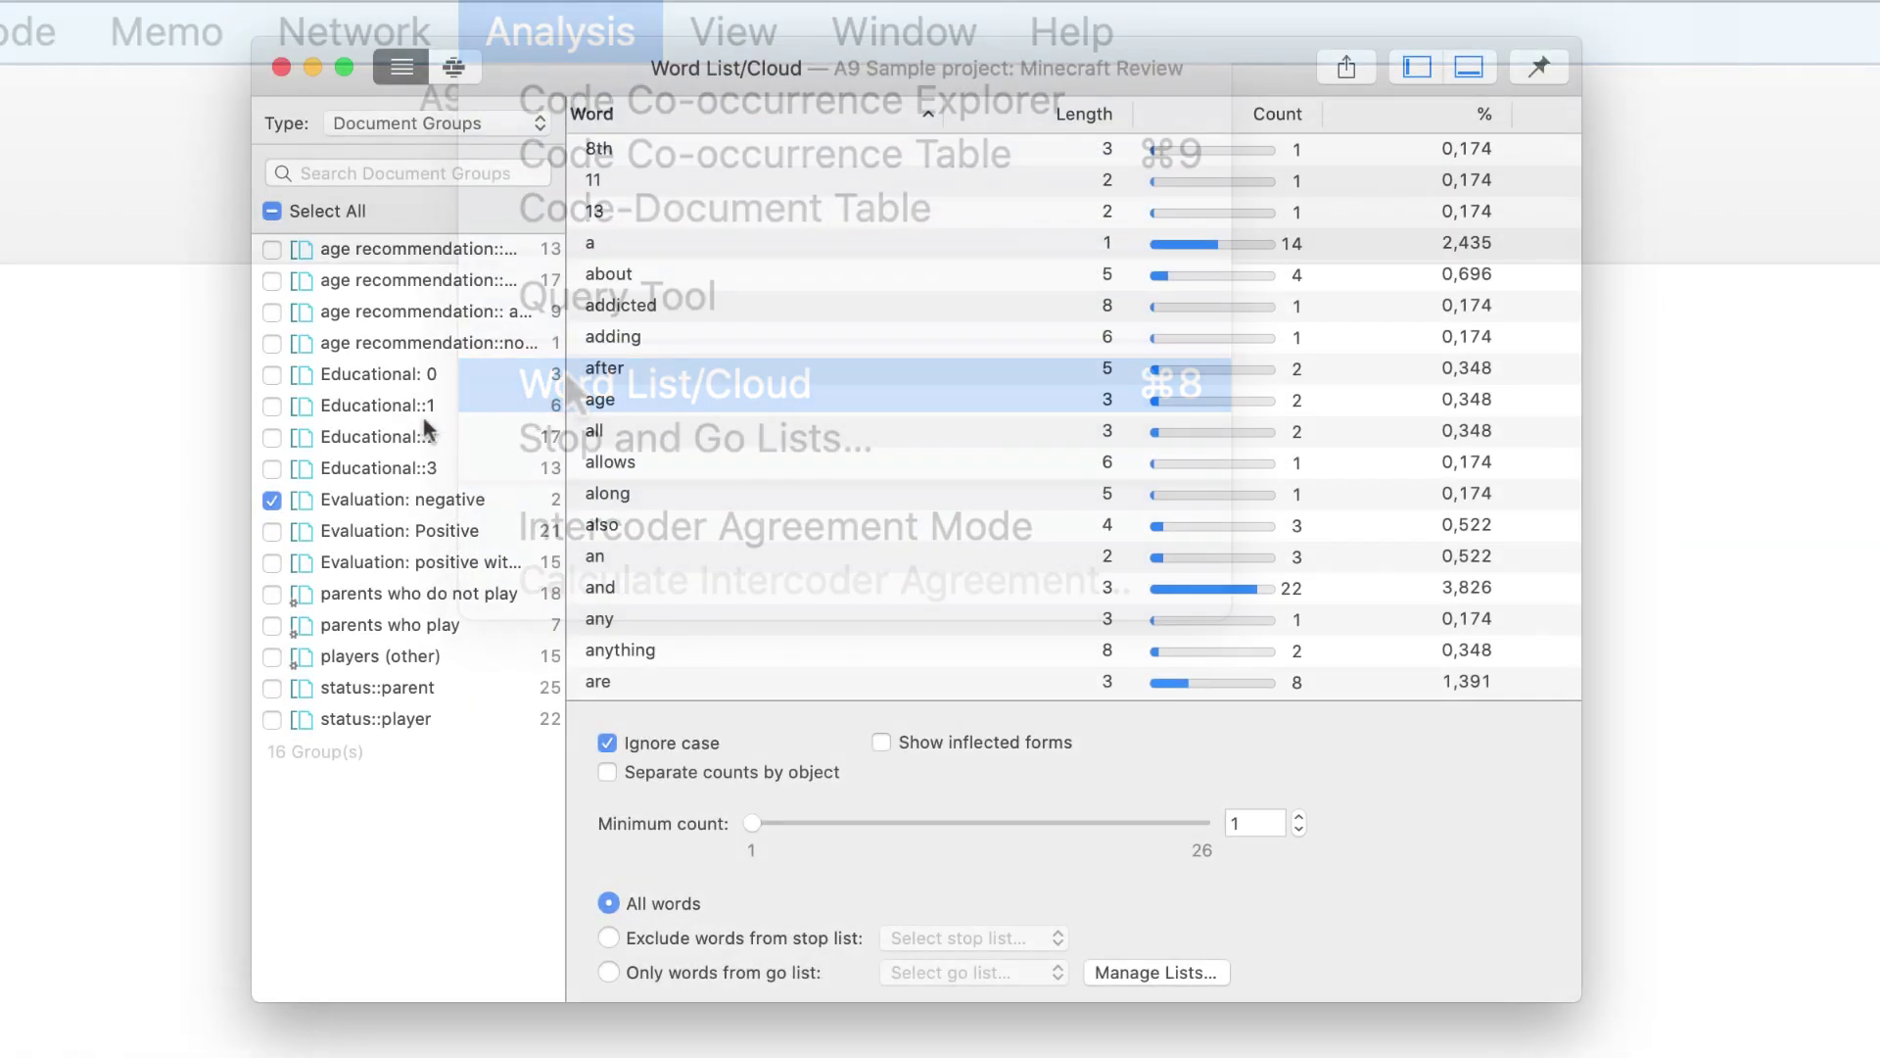
left_click(453, 67)
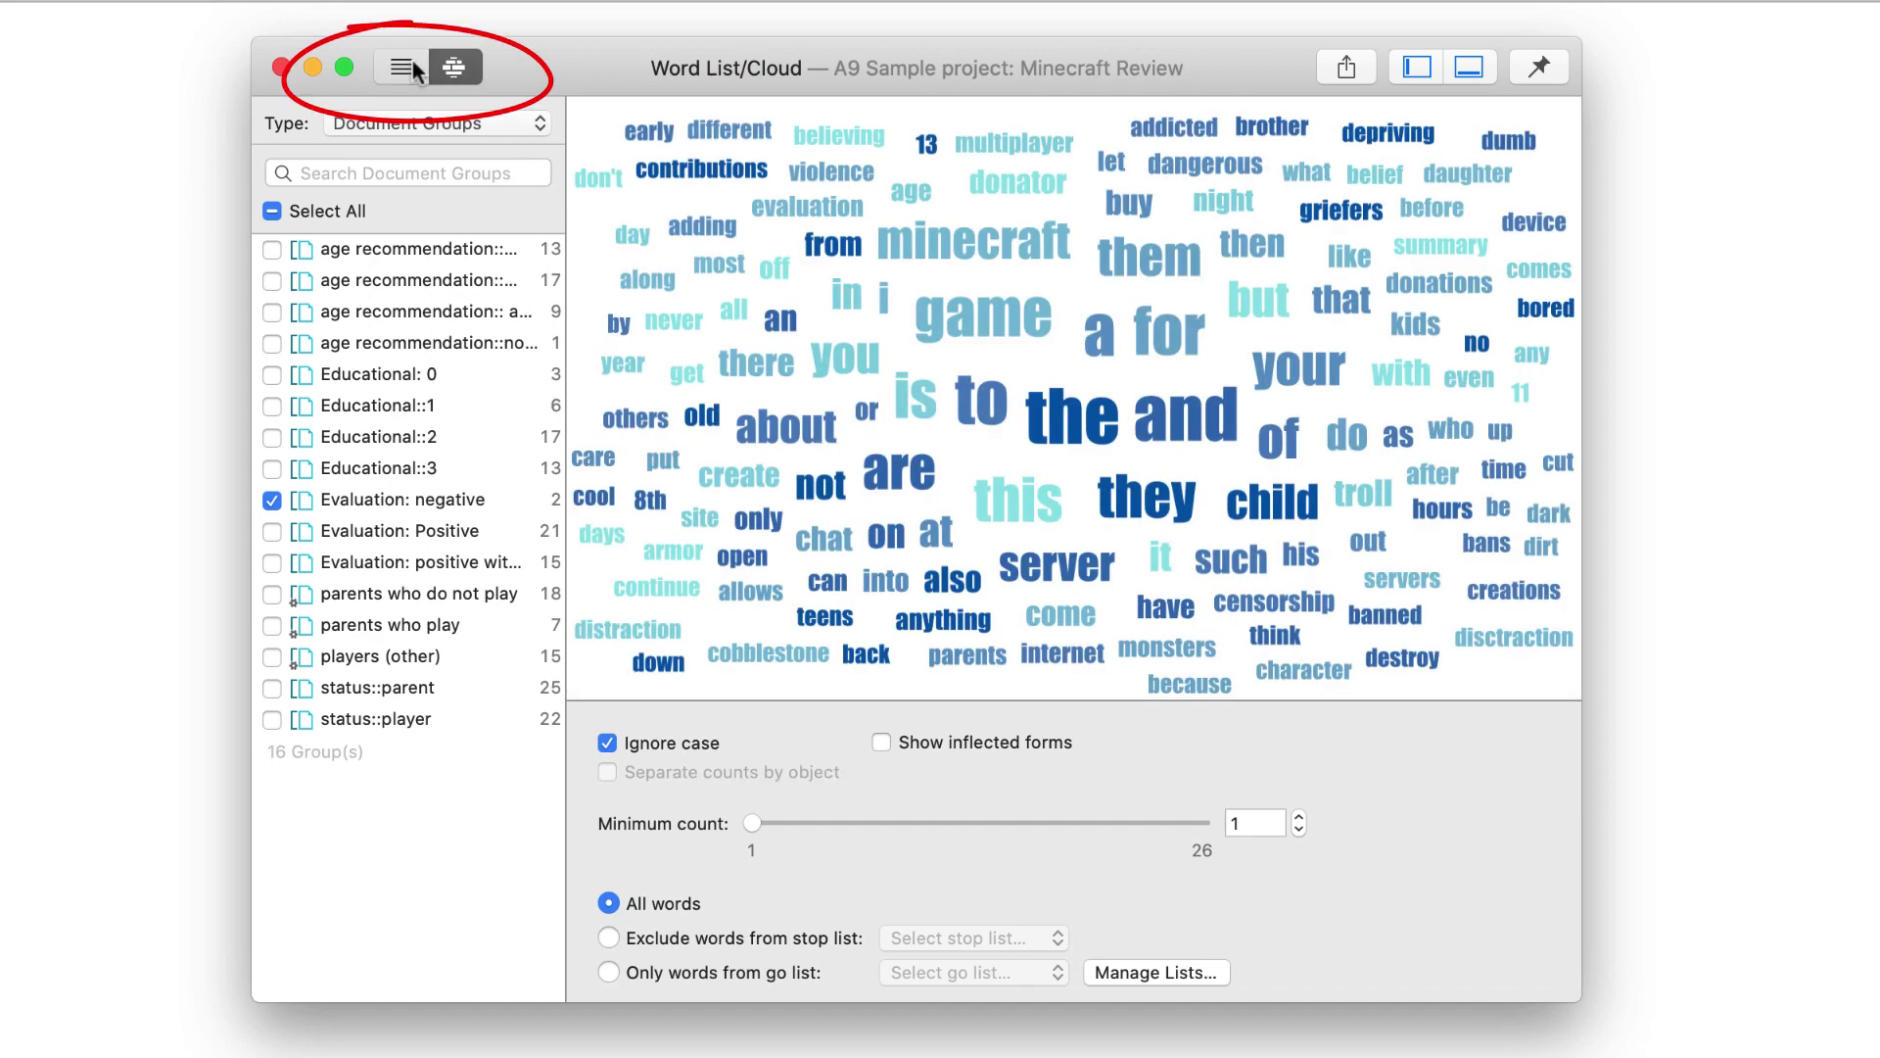
left_click(414, 61)
left_click(451, 68)
Exclude English stop words, set minimum count to 5, and group inflected forms.
left_click(608, 937)
left_click(1031, 940)
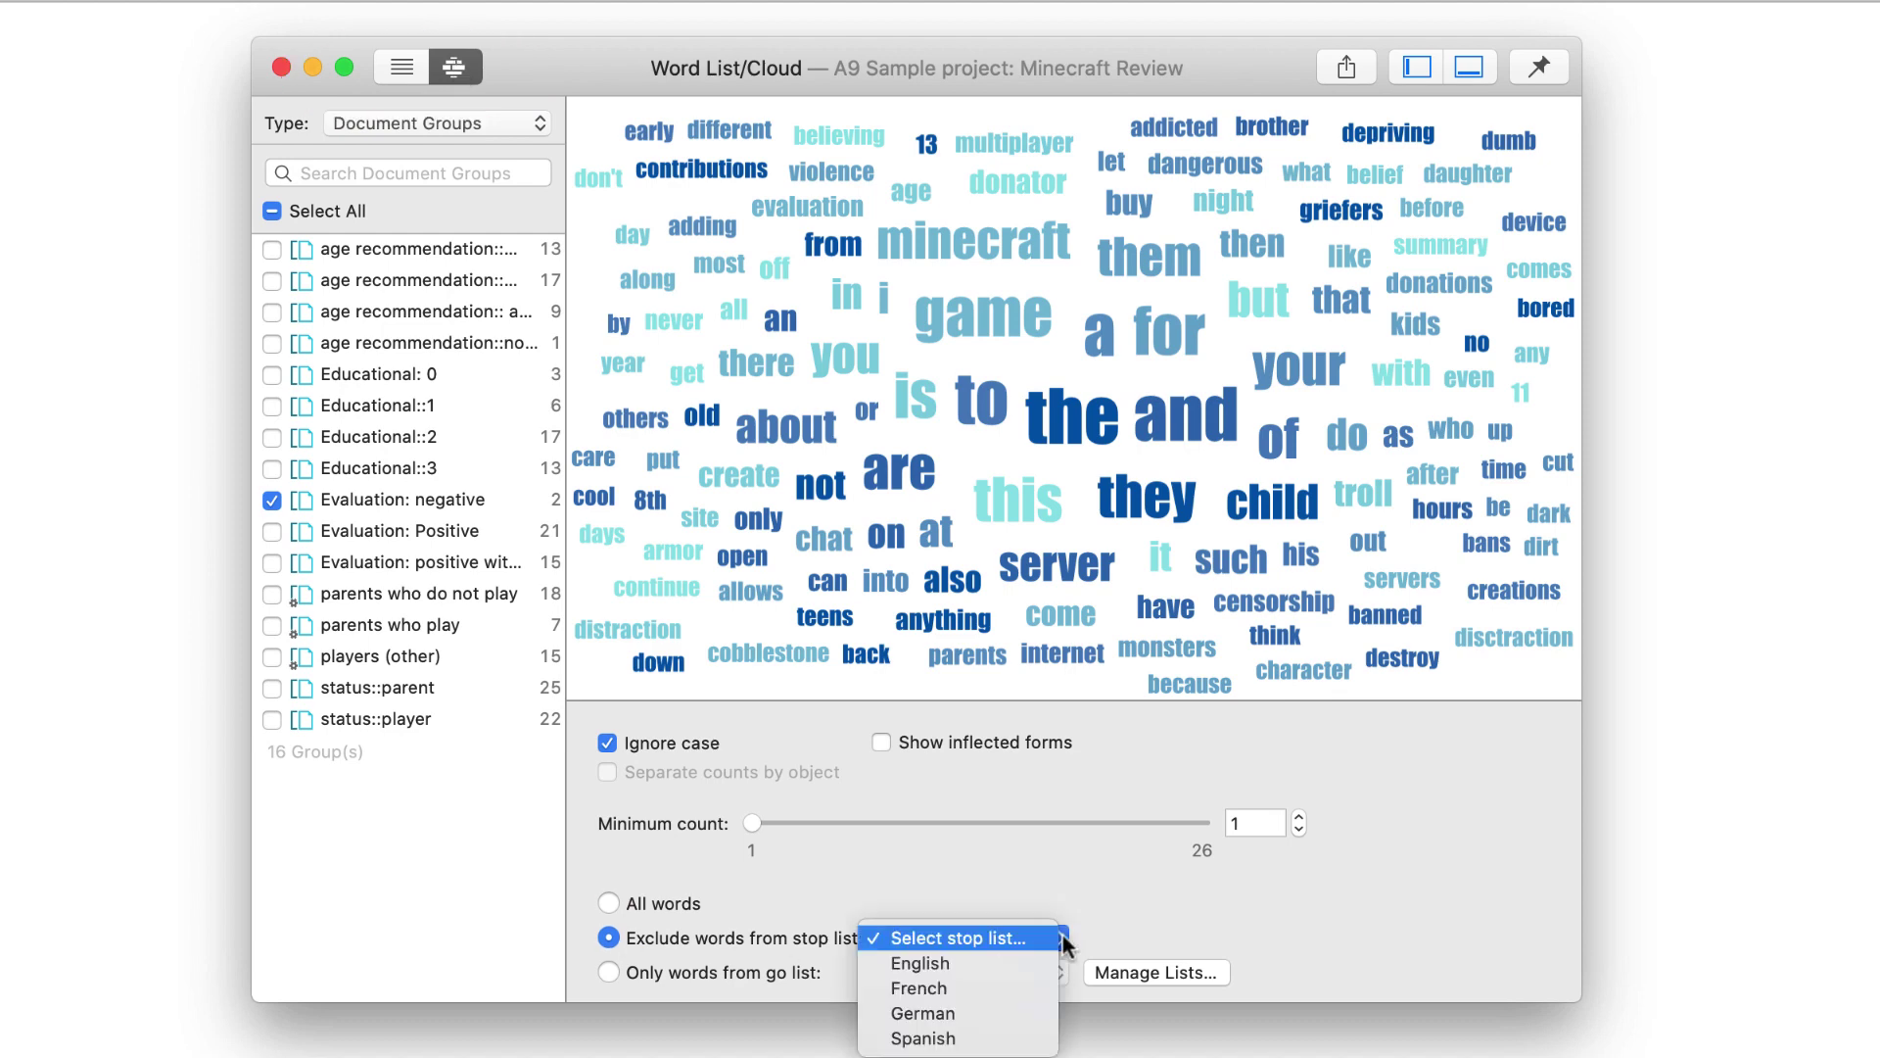
left_click(929, 963)
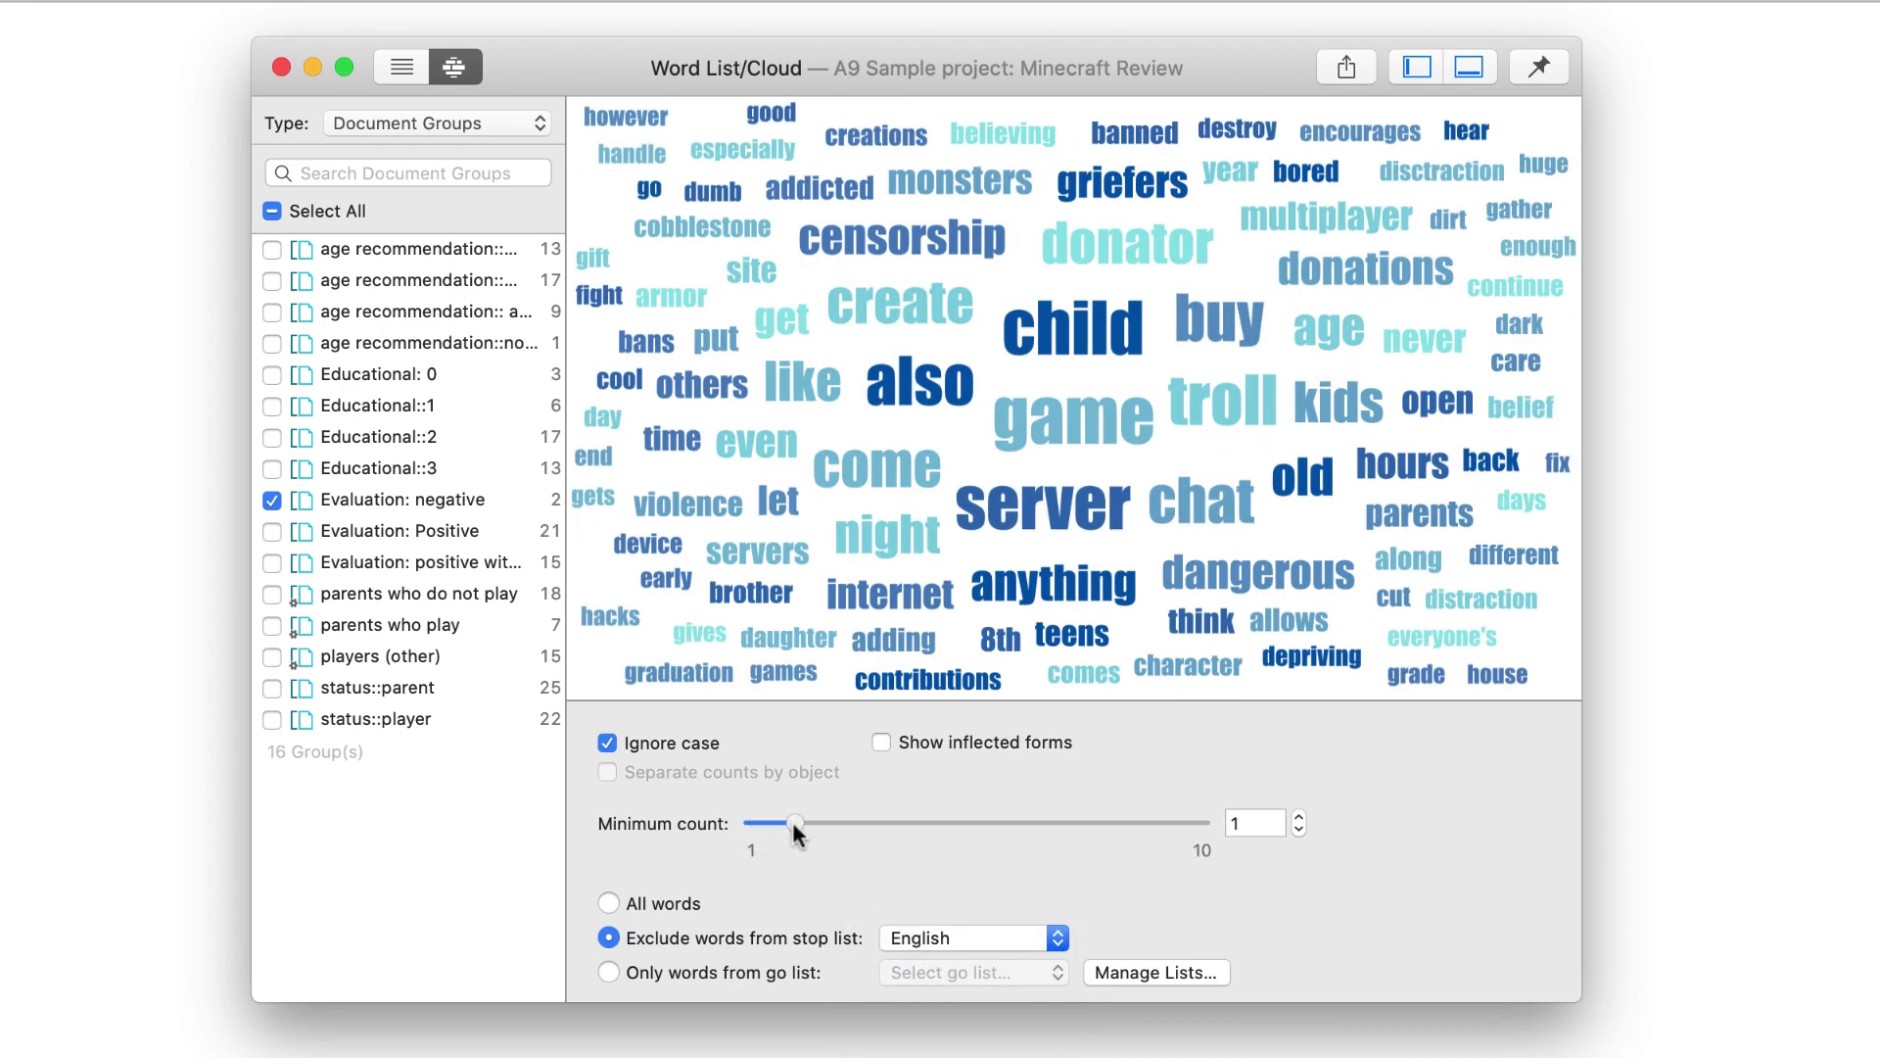
left_click_drag(793, 822, 819, 822)
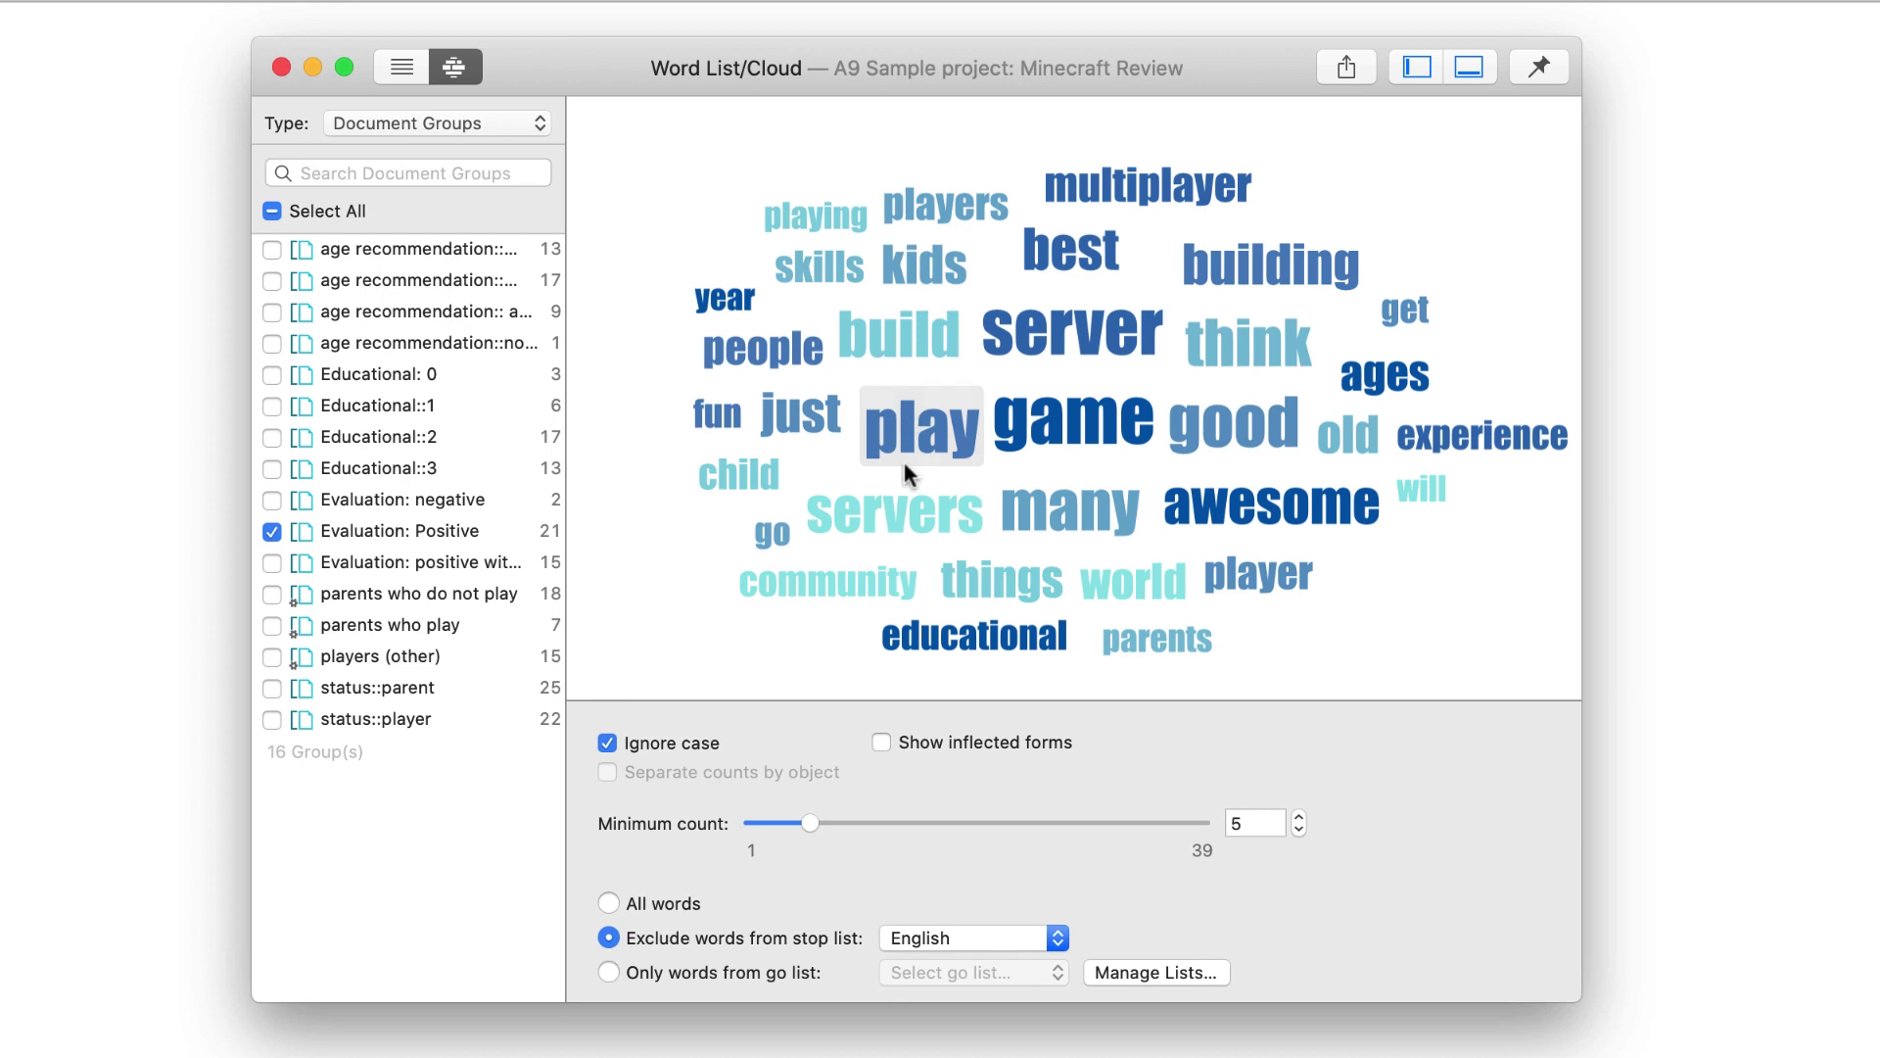
left_click(880, 744)
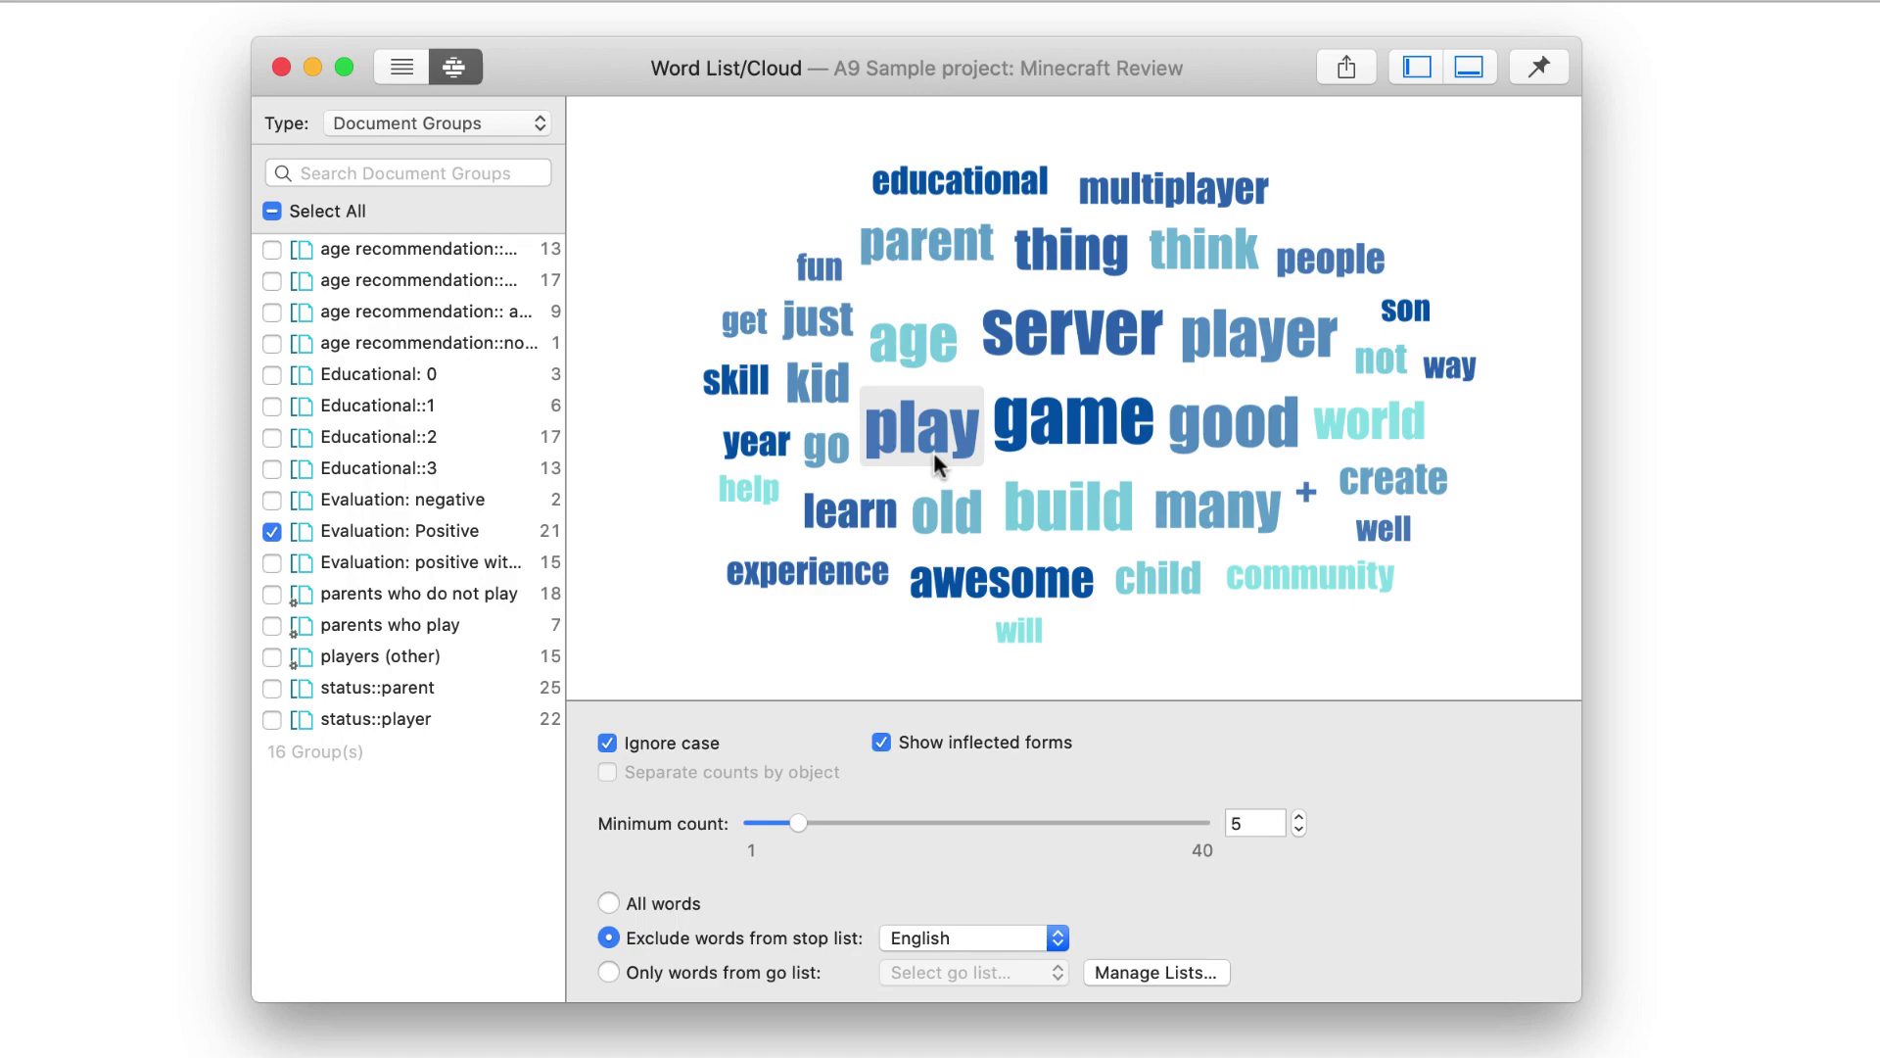
mouse_move(932, 450)
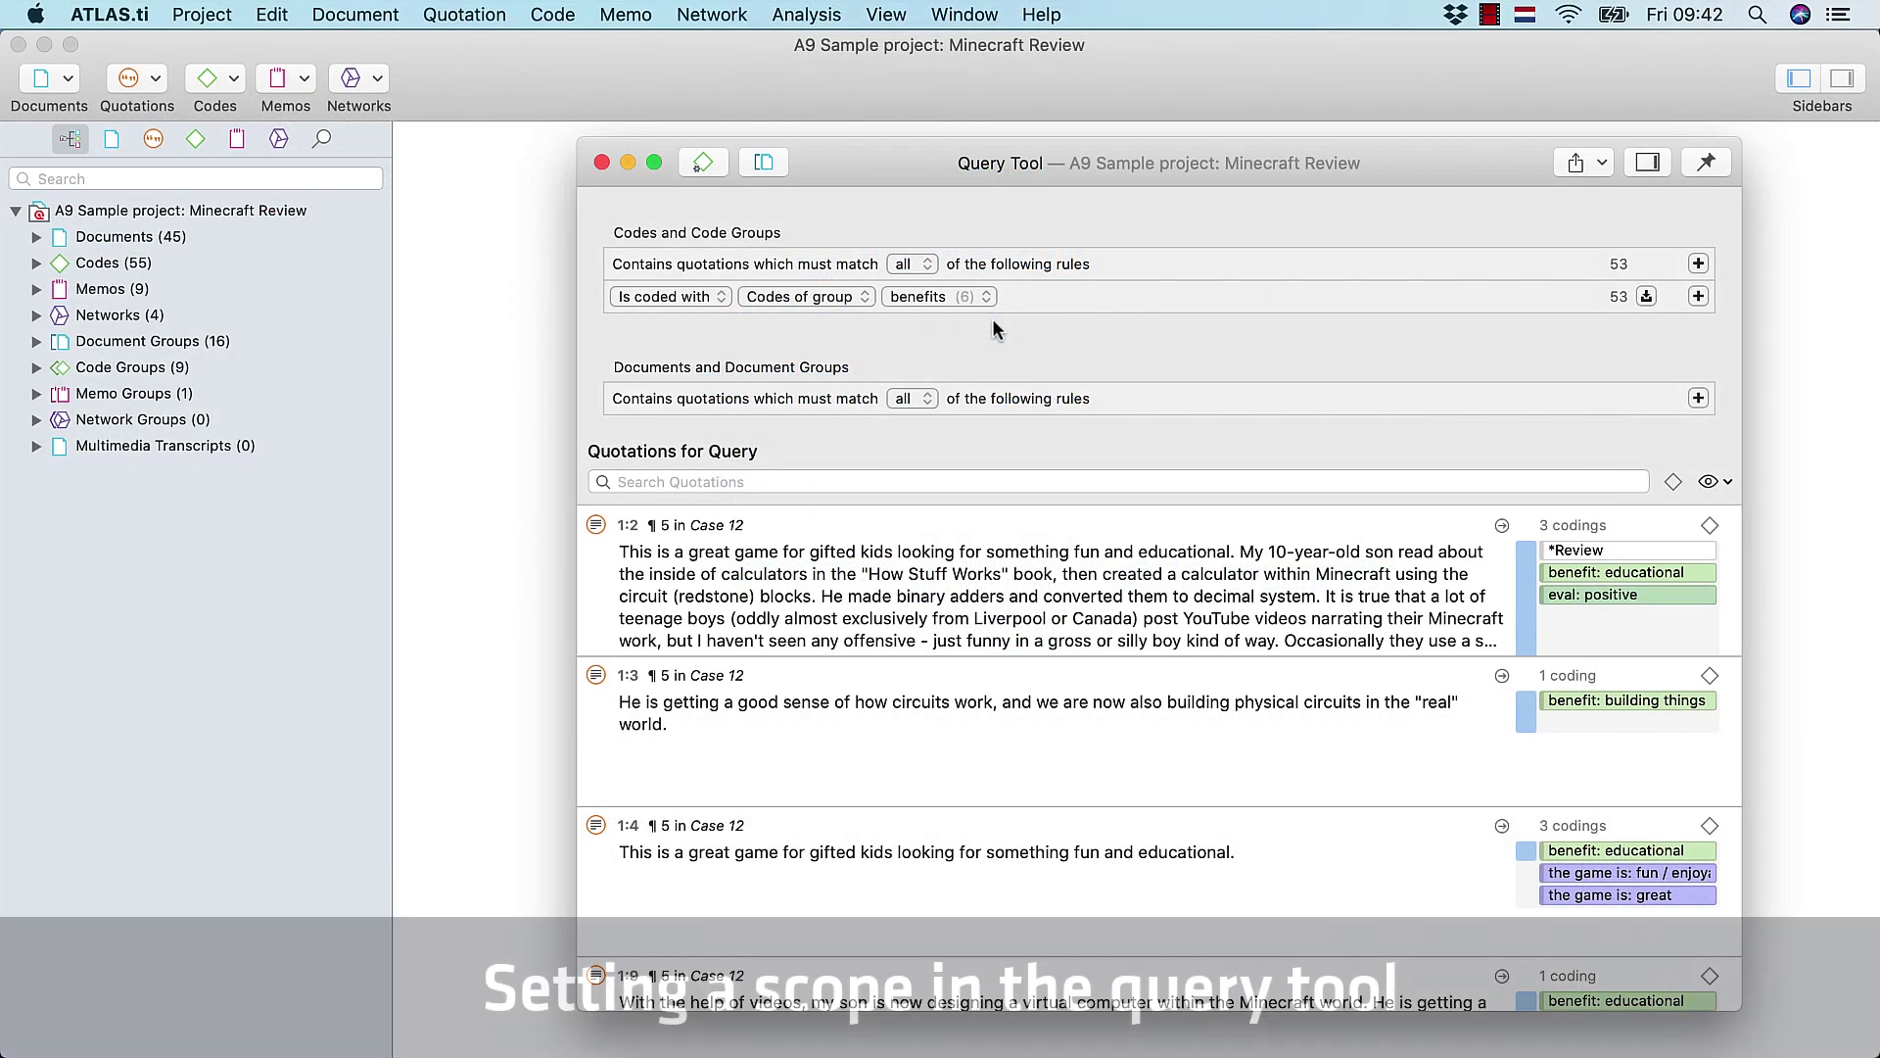
Add two Documents of group scope rules: age recommendation:: 2 - 6 and parents who play.
left_click(1699, 398)
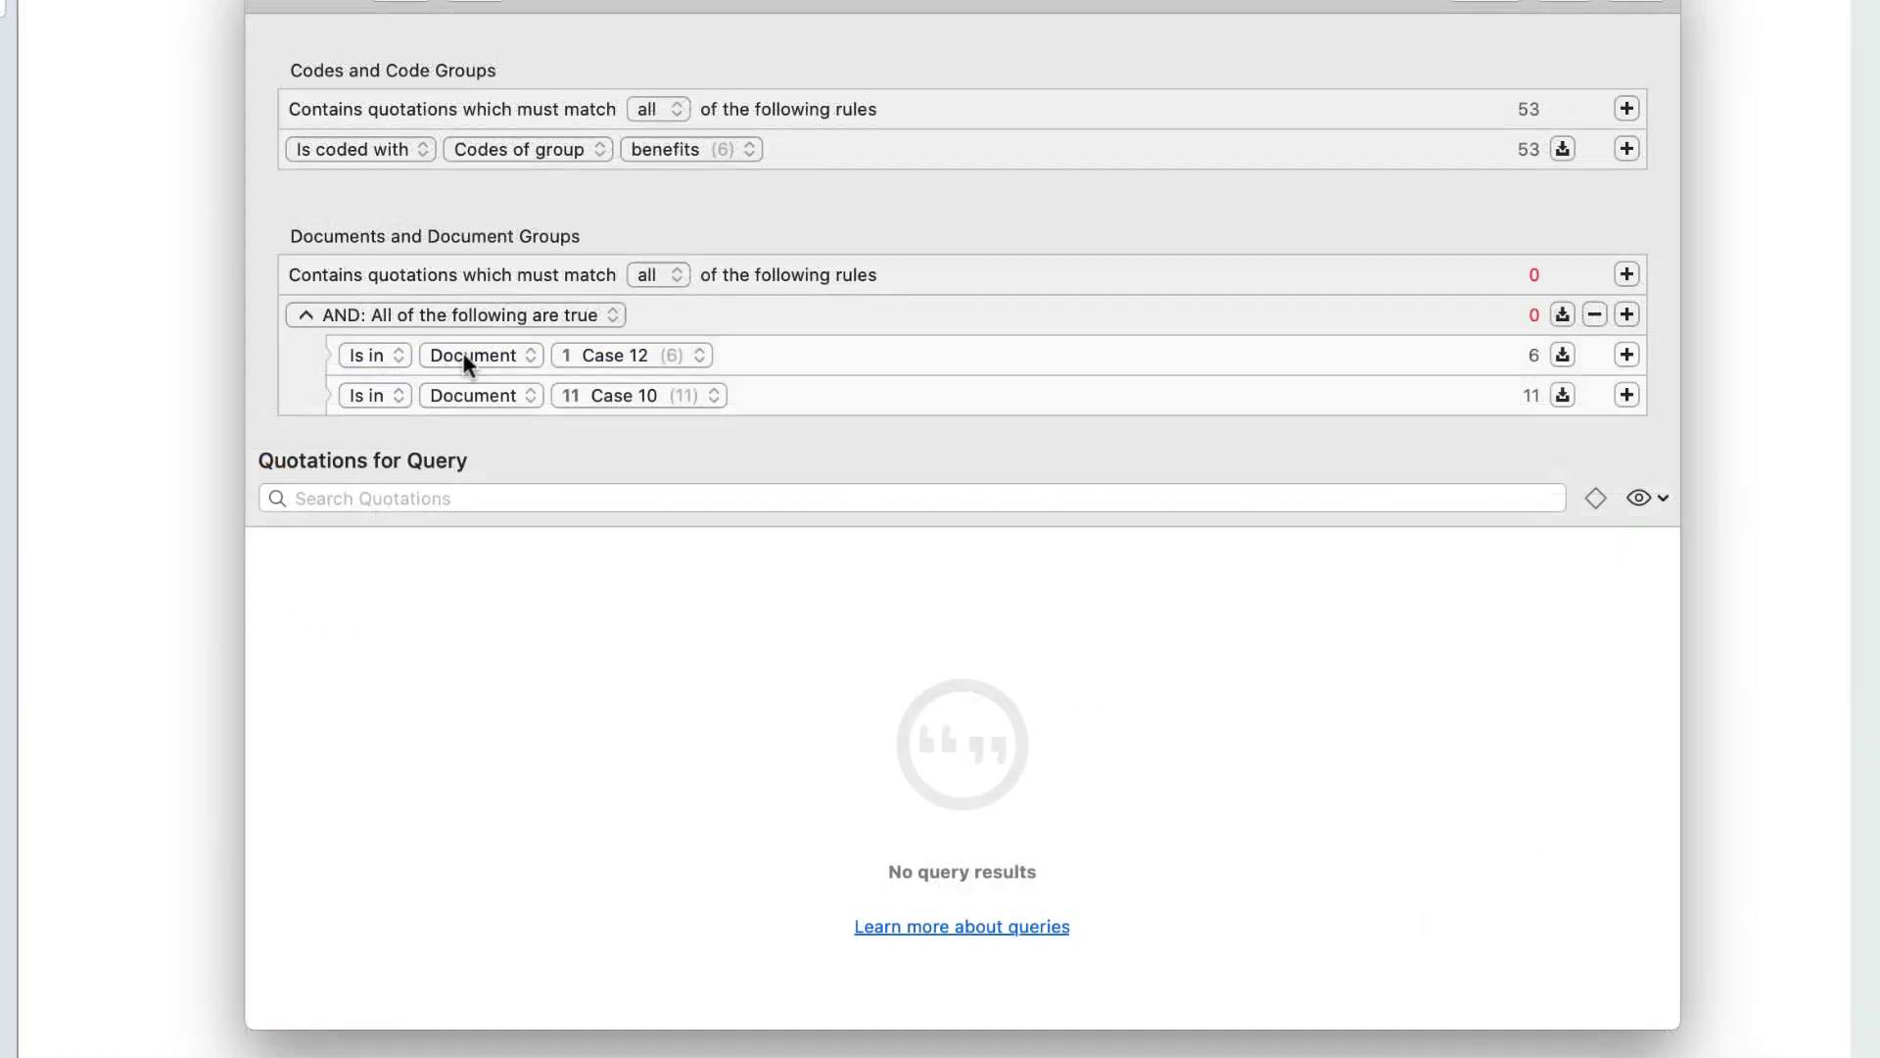
left_click(511, 357)
left_click(501, 378)
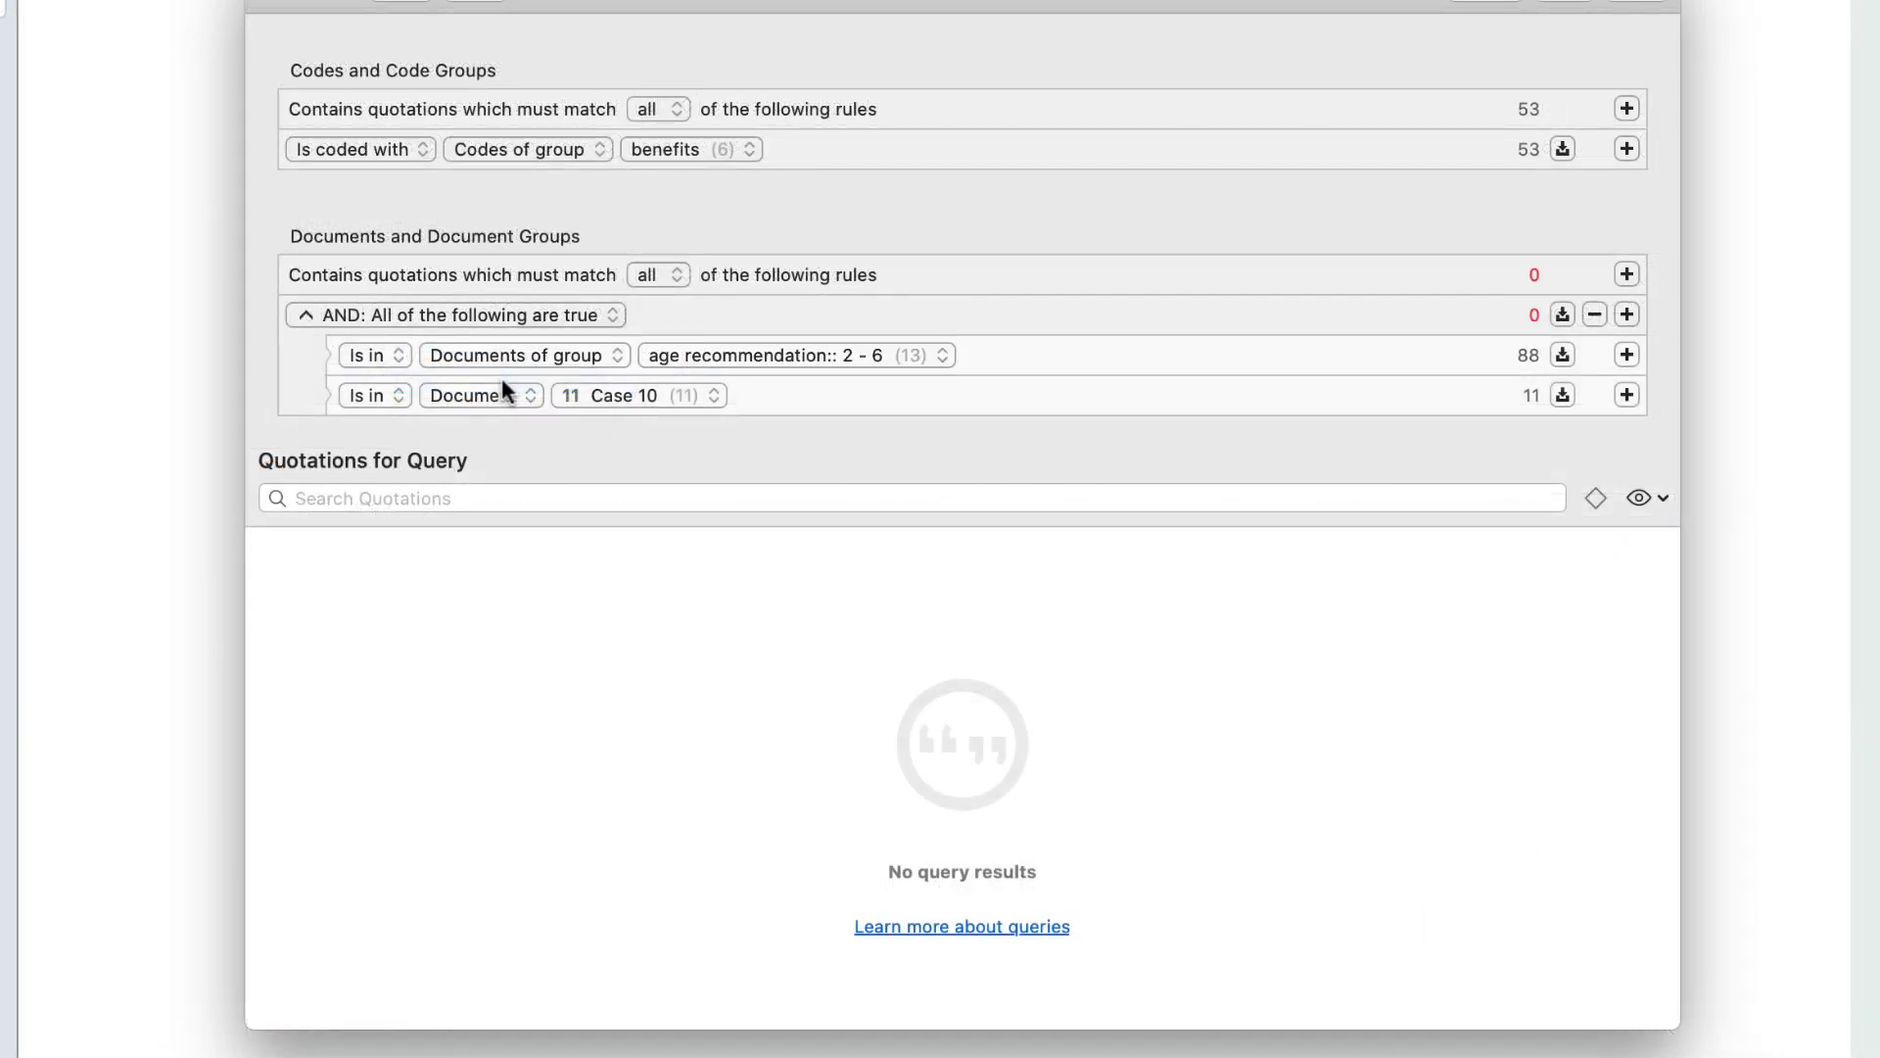
left_click(529, 395)
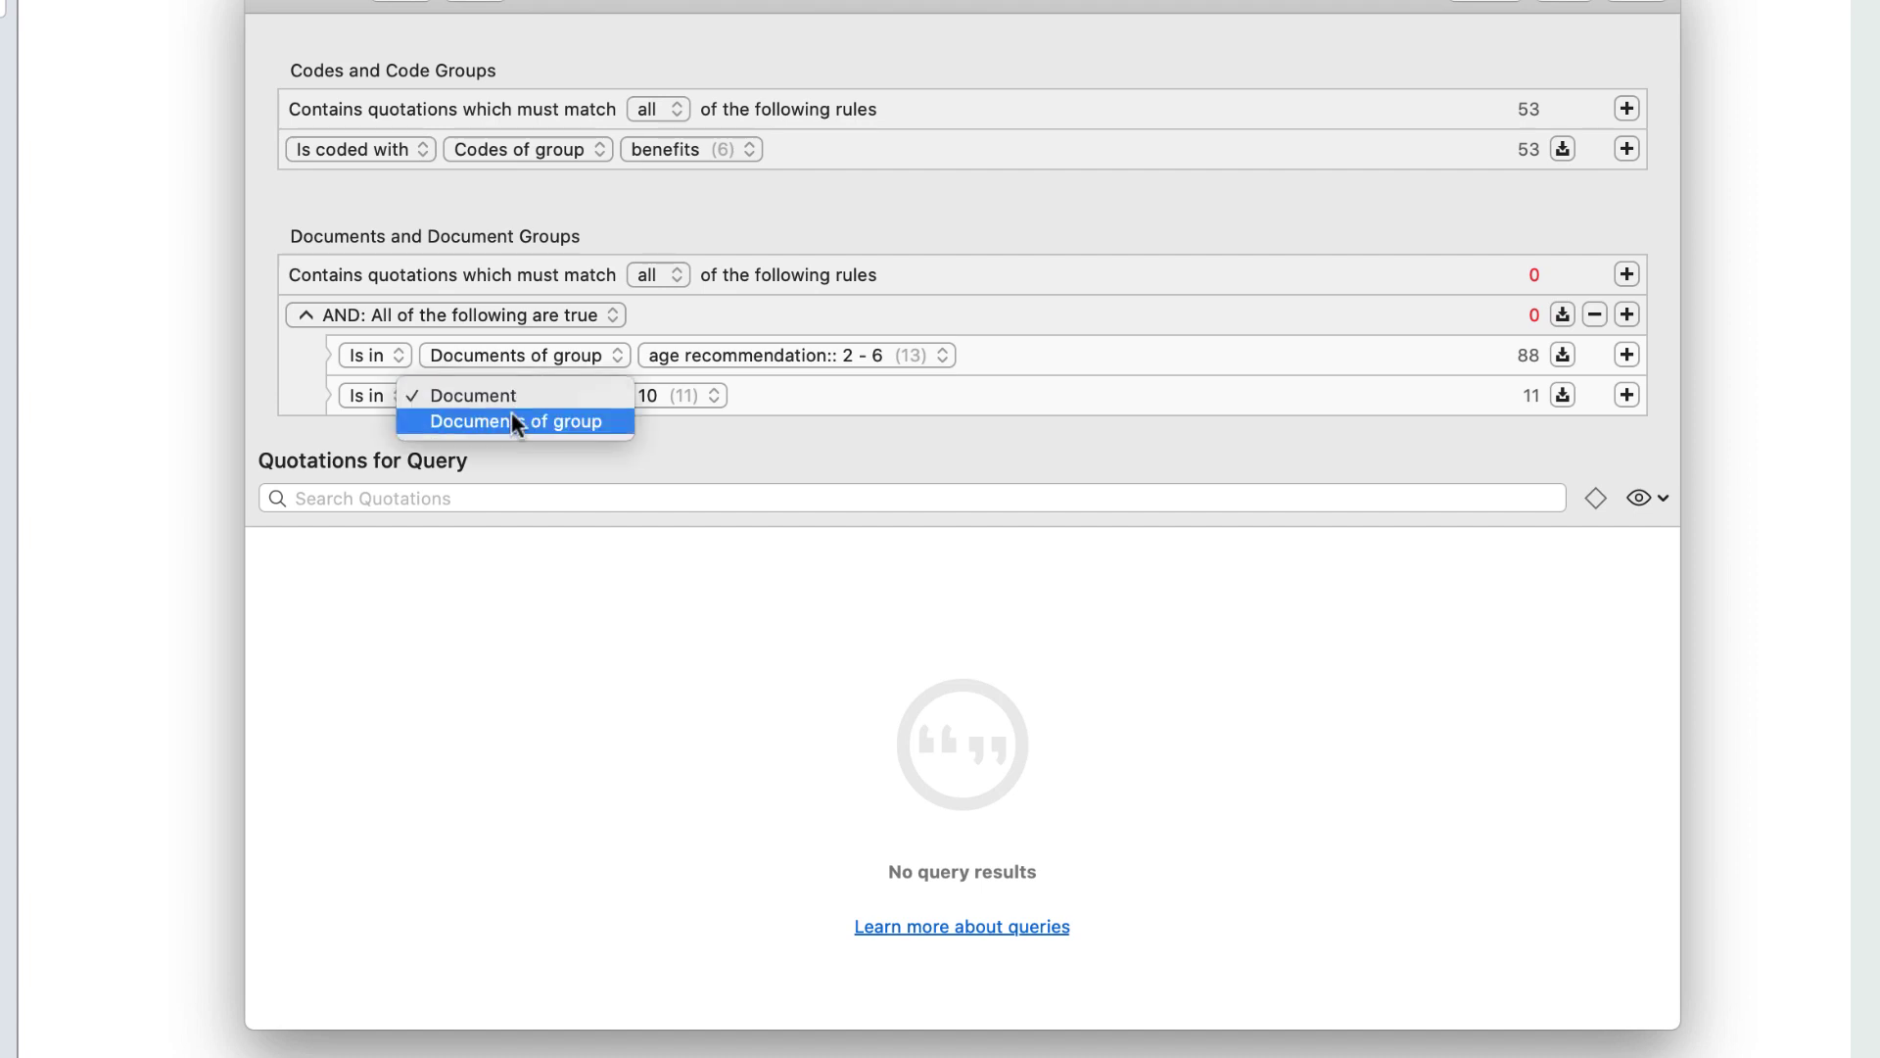
left_click(517, 417)
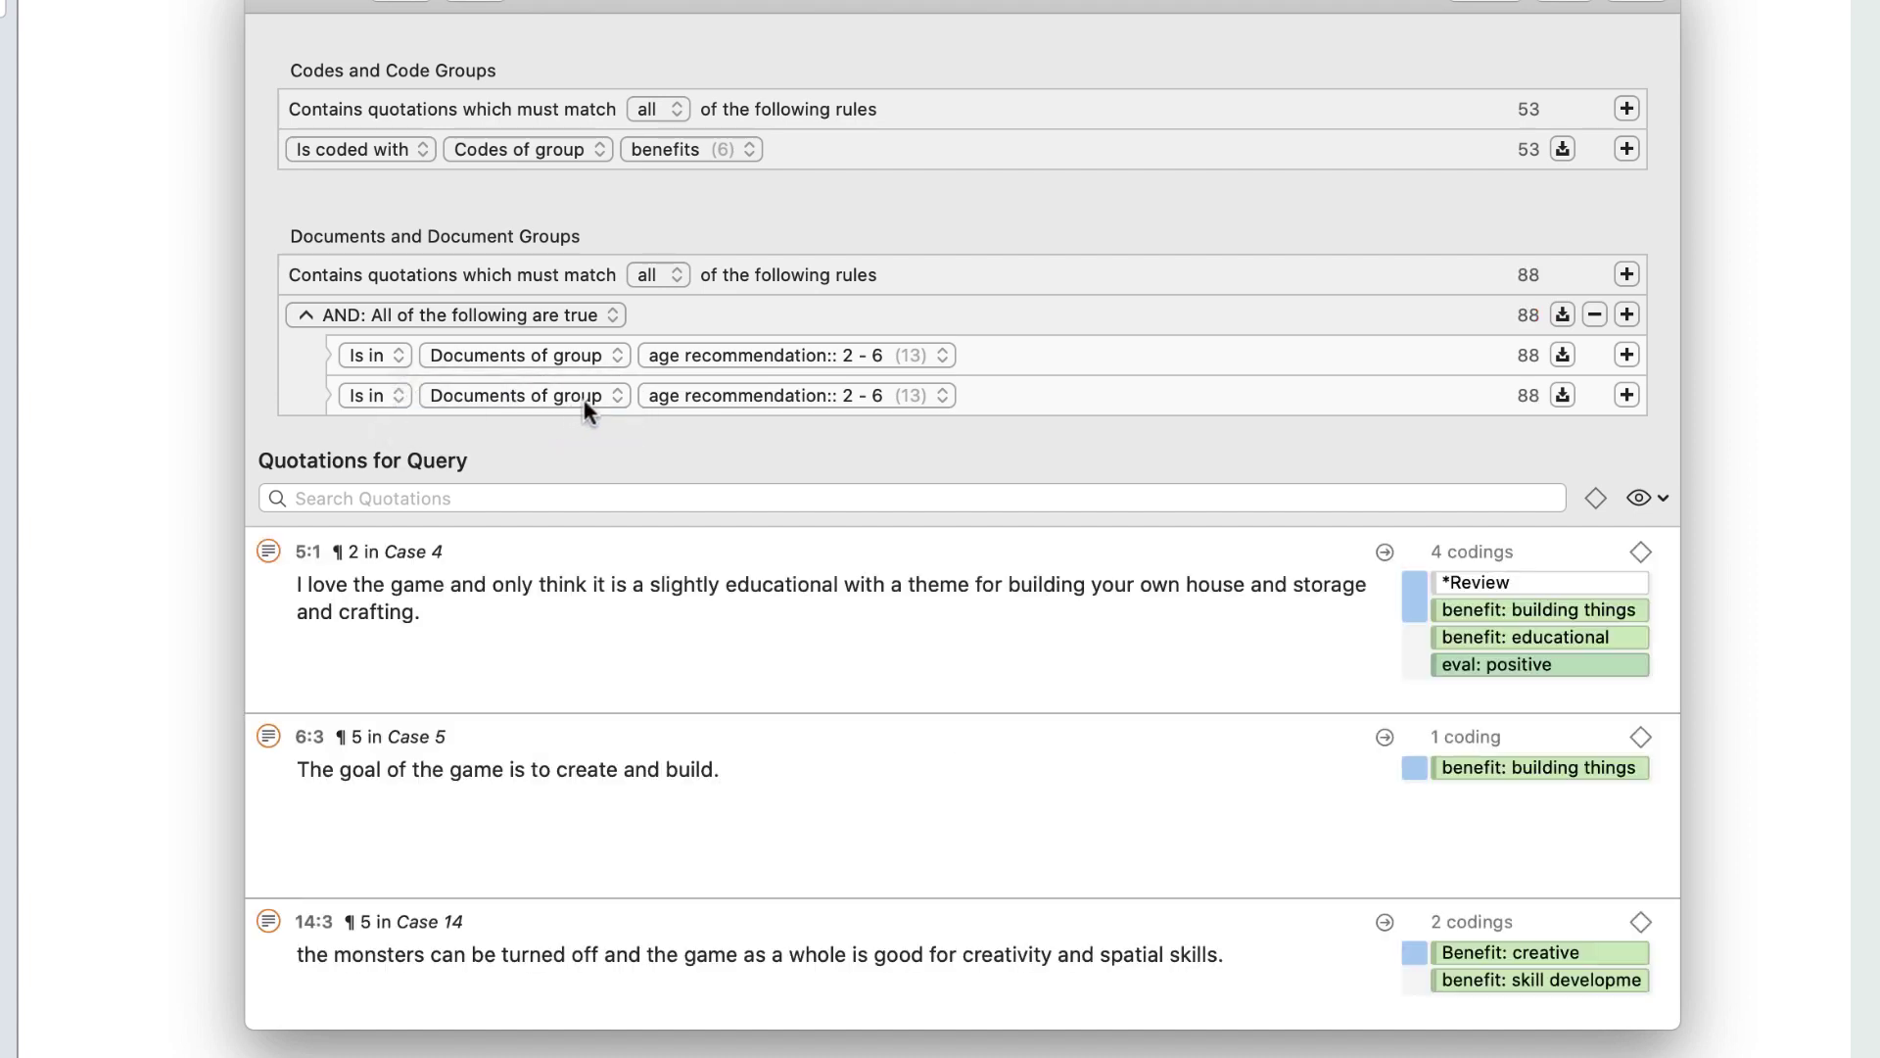
left_click(935, 392)
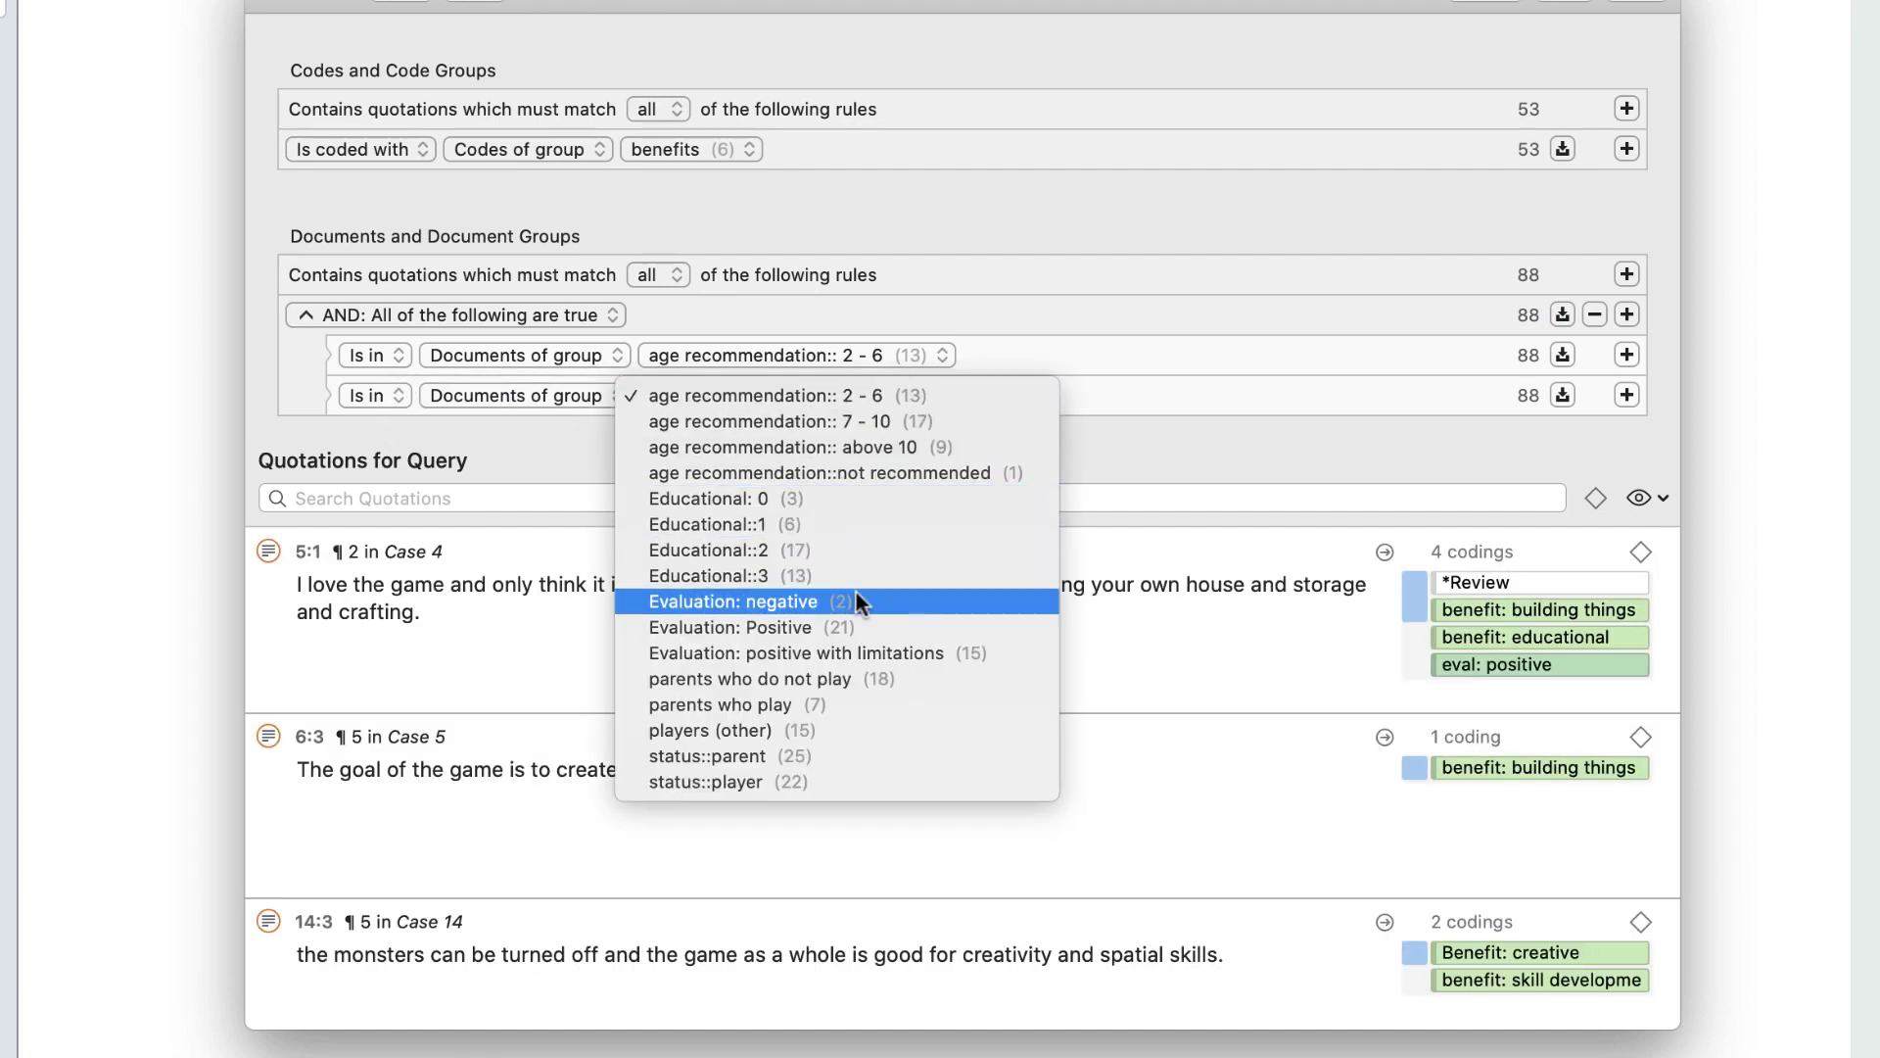
left_click(854, 704)
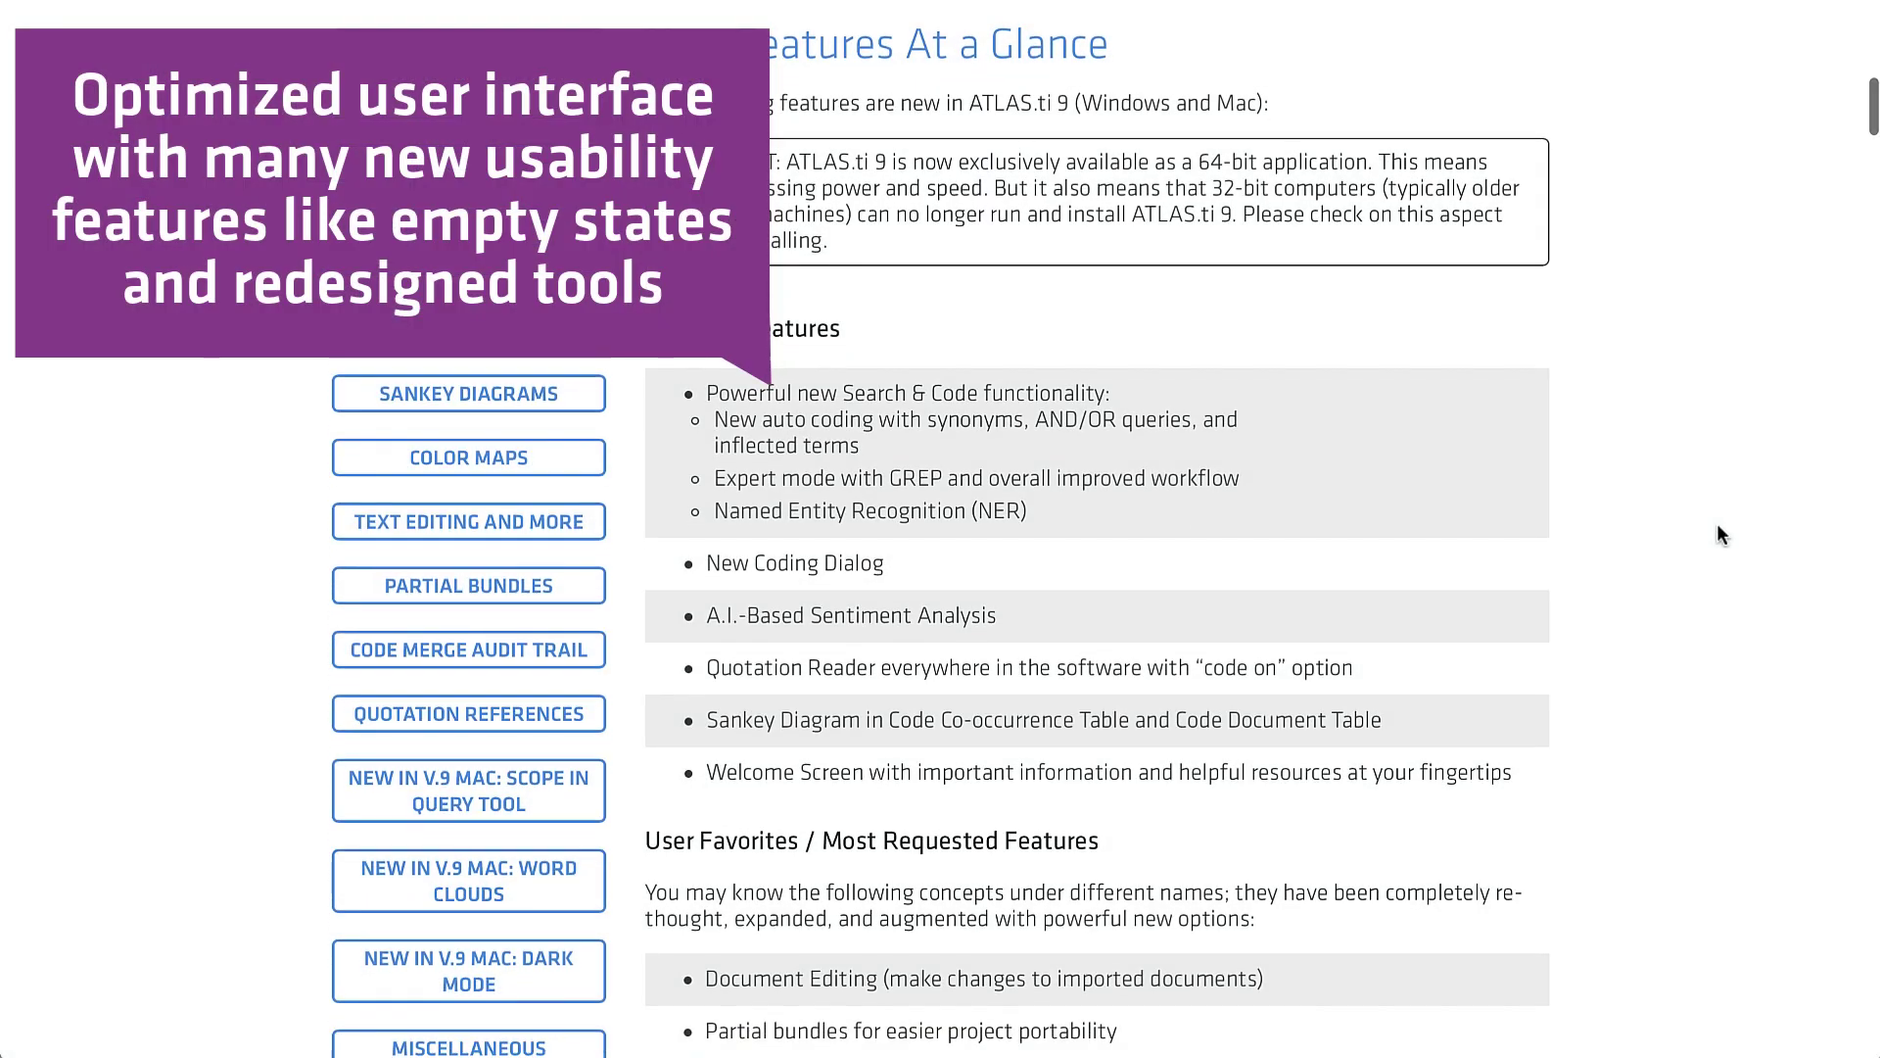
Scroll the ATLAS.ti 9 New Features page down through the feature lists toward Technical Information.
scroll(1721, 533, "down", 5)
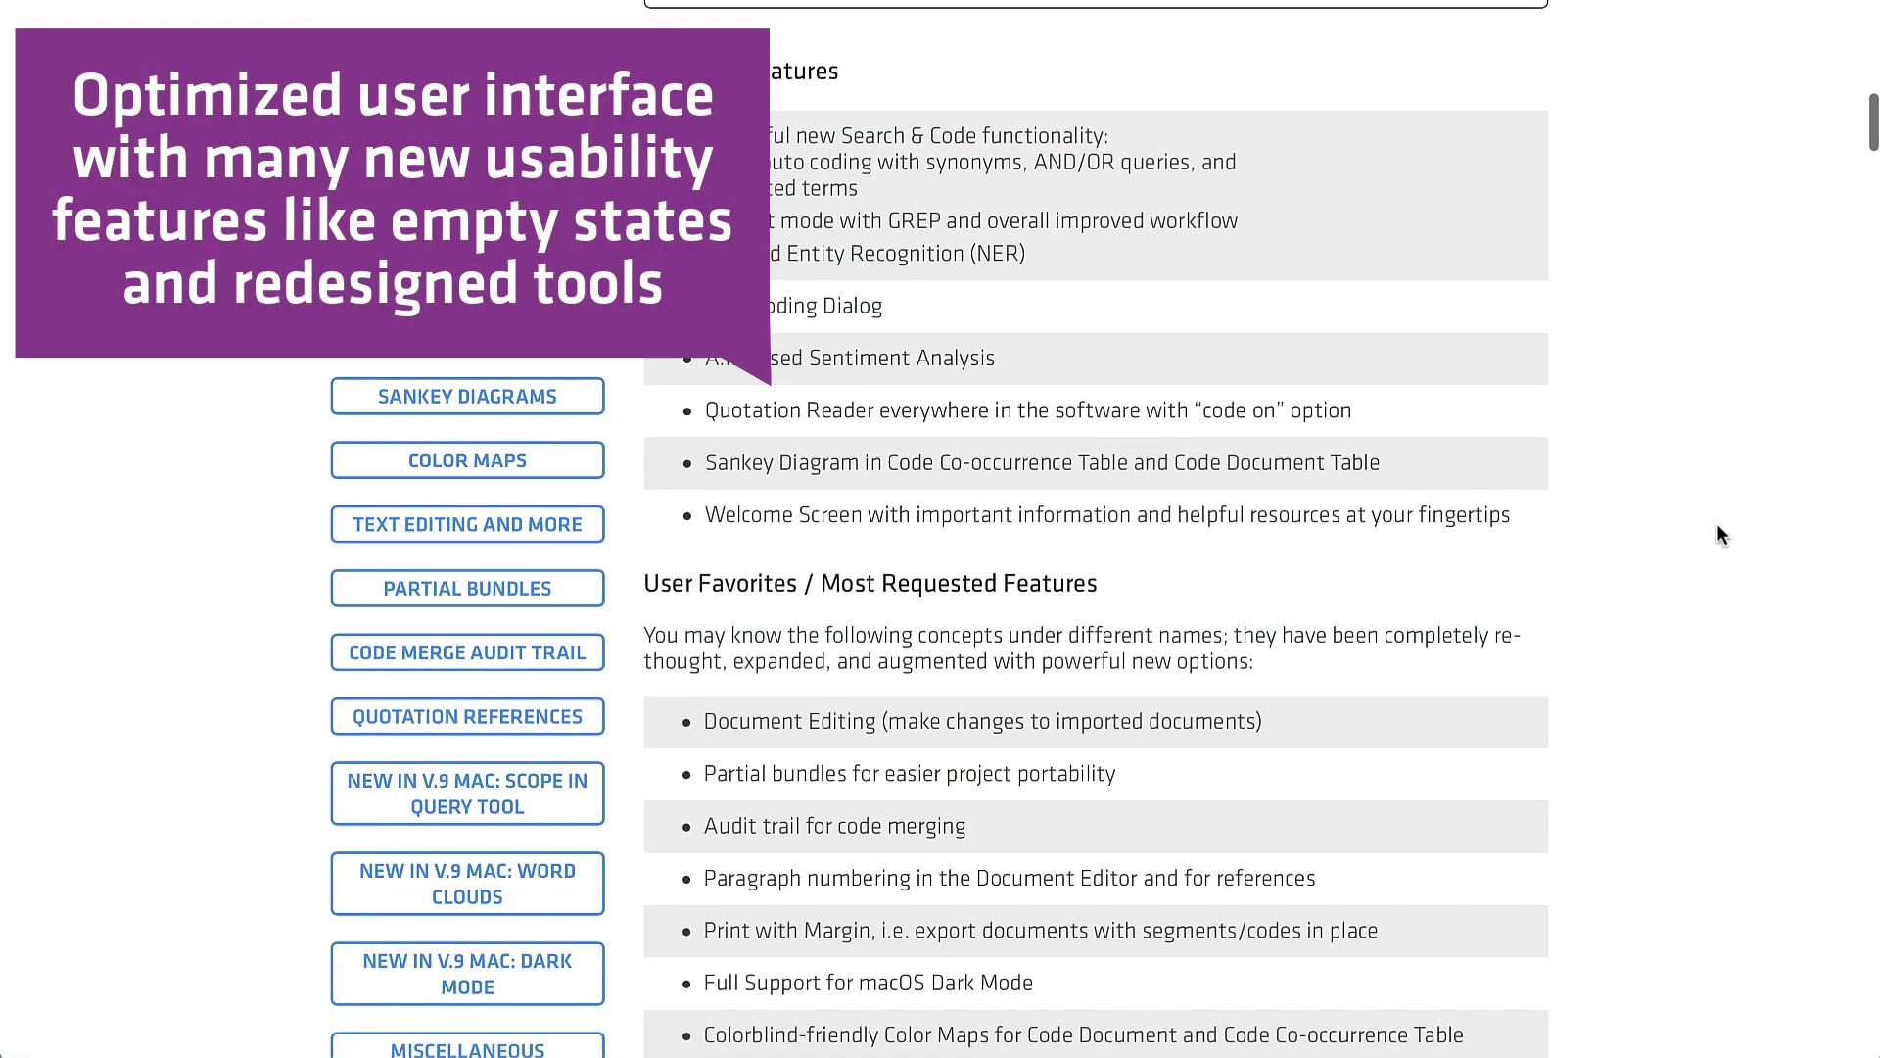
scroll(1720, 534, "down", 5)
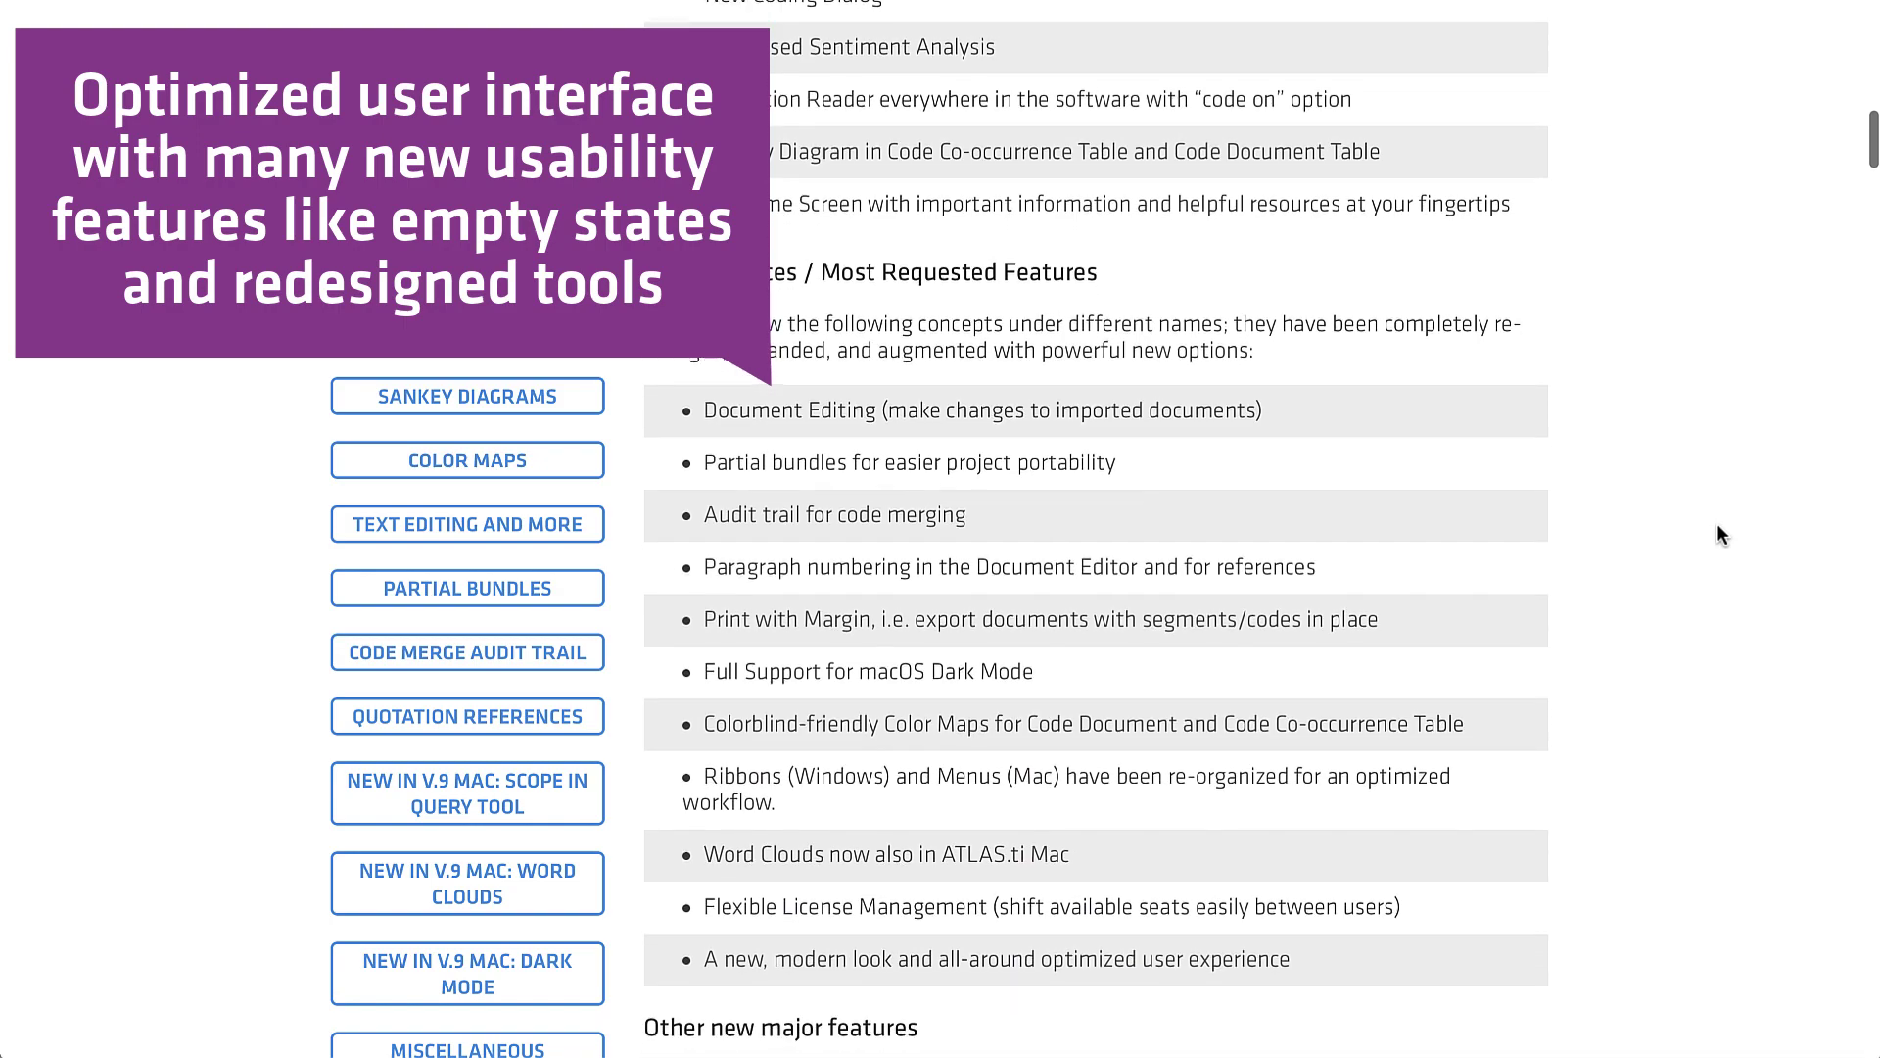
scroll(1721, 534, "down", 4)
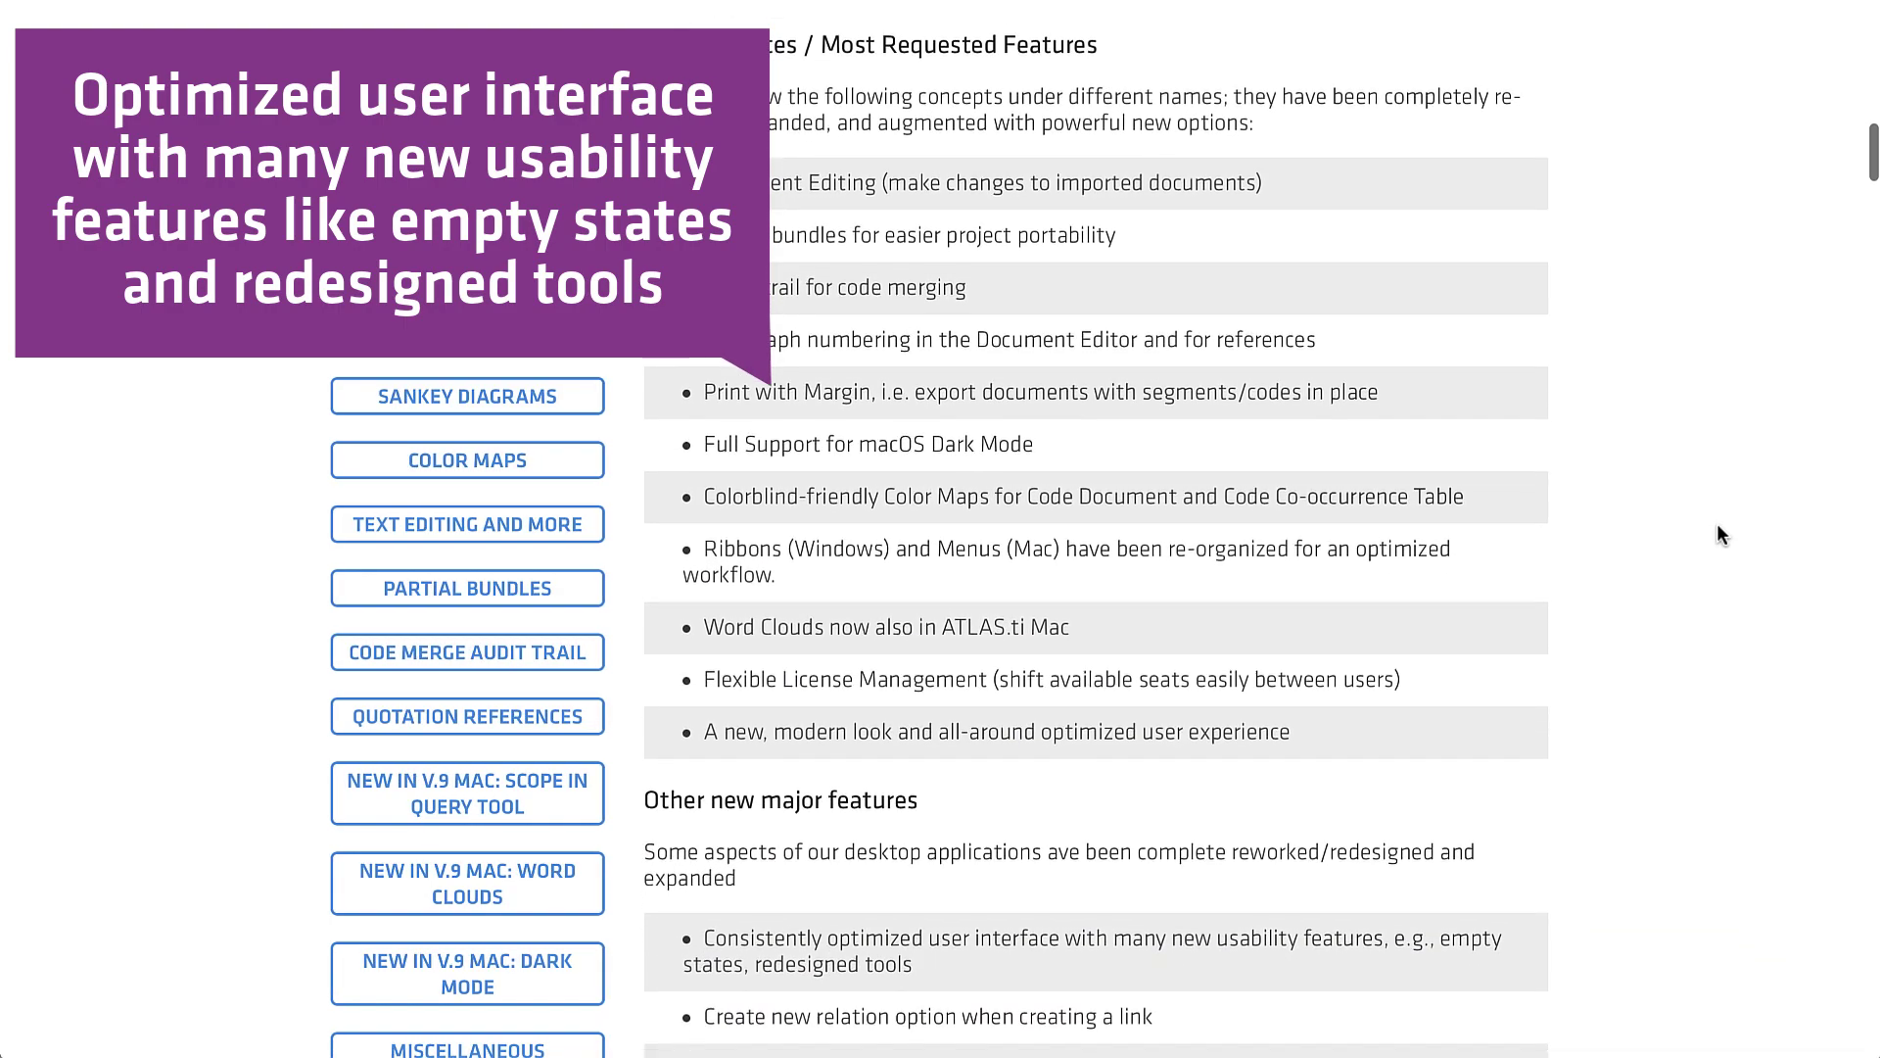
scroll(1719, 533, "down", 4)
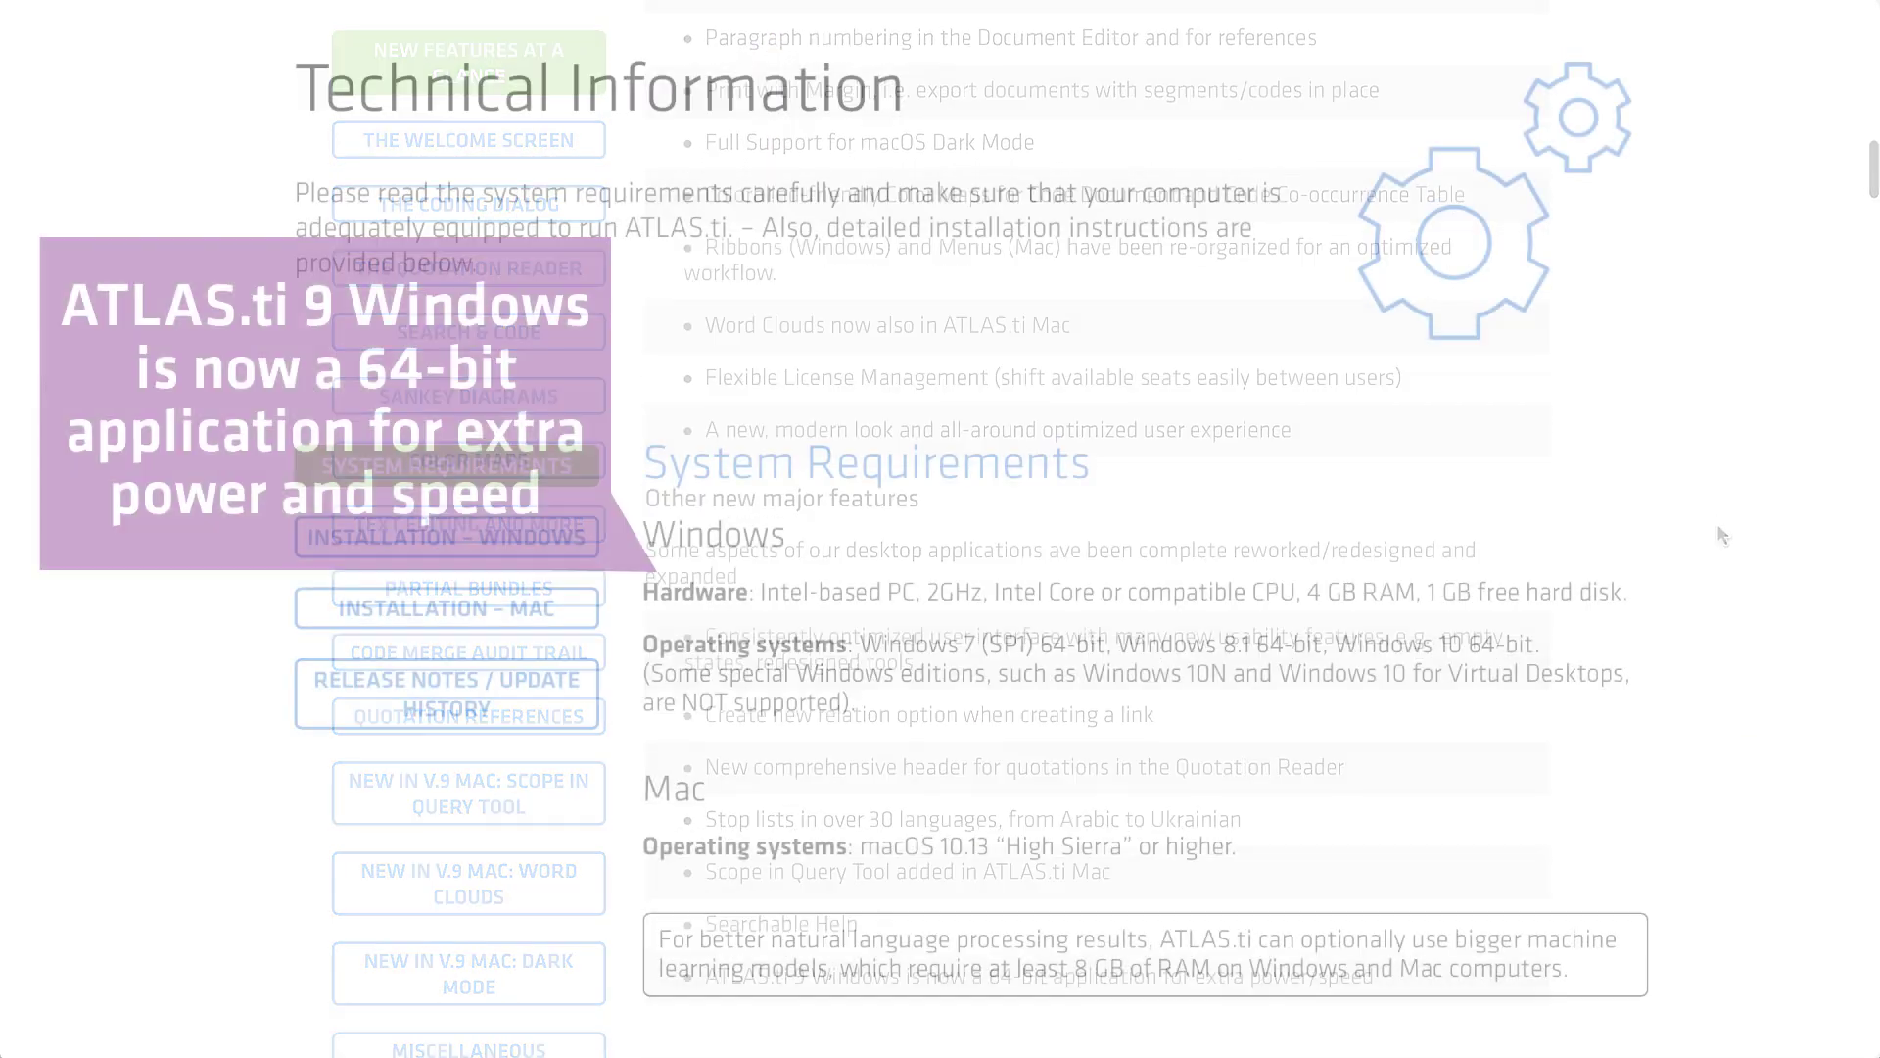